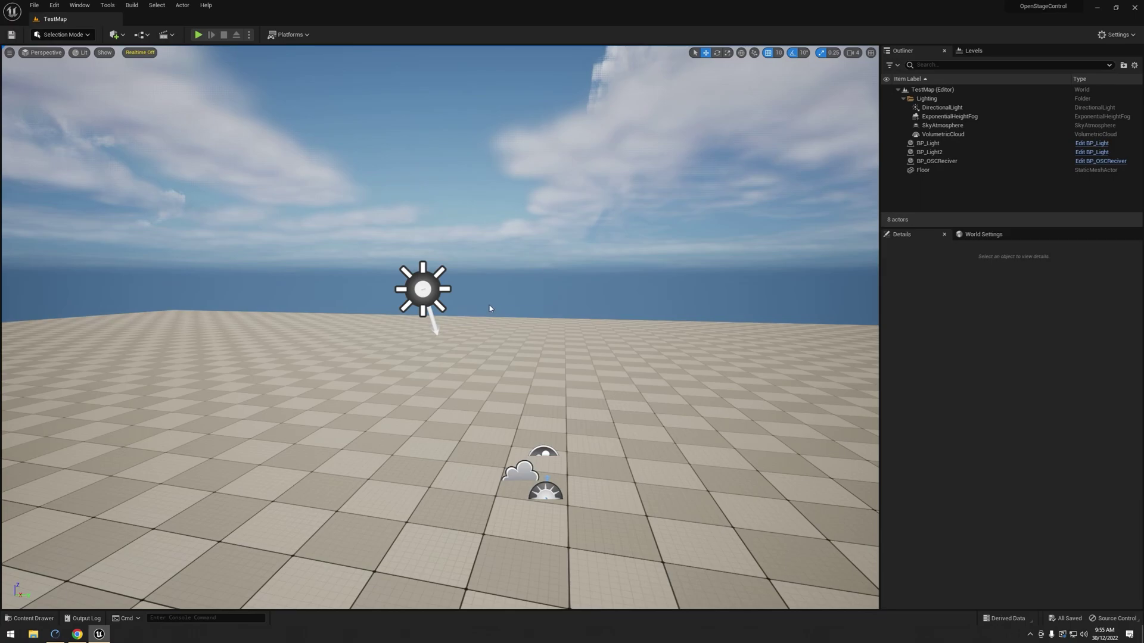
Check the sky, the Open Stage Control page and the HQ Sky product page, then return to the level
right_drag(489, 308, 43, 470)
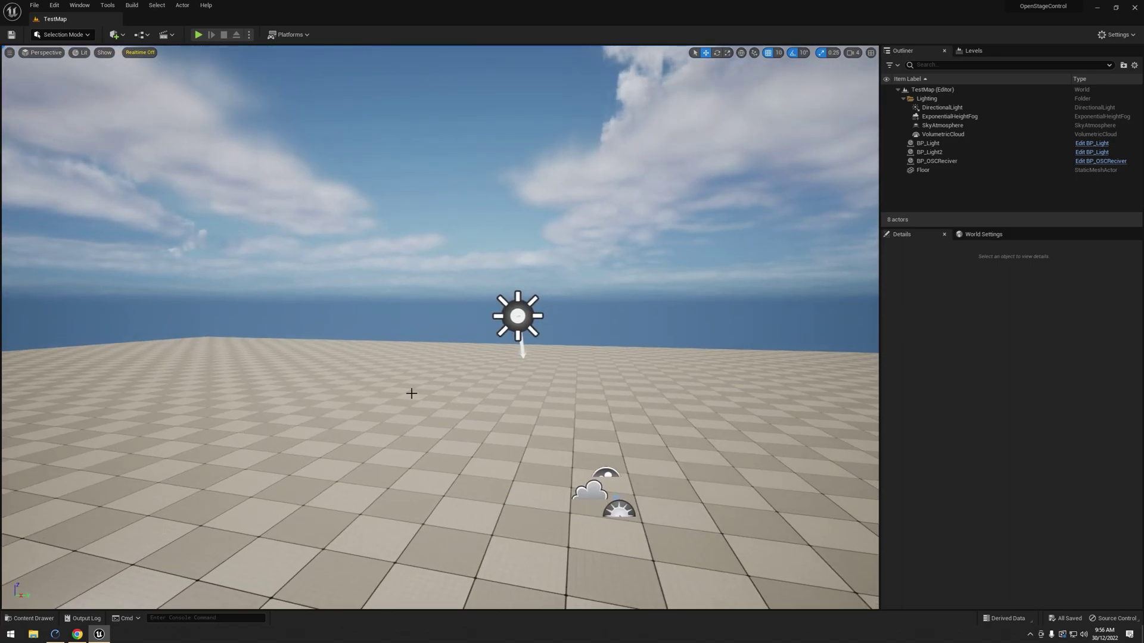
click(78, 635)
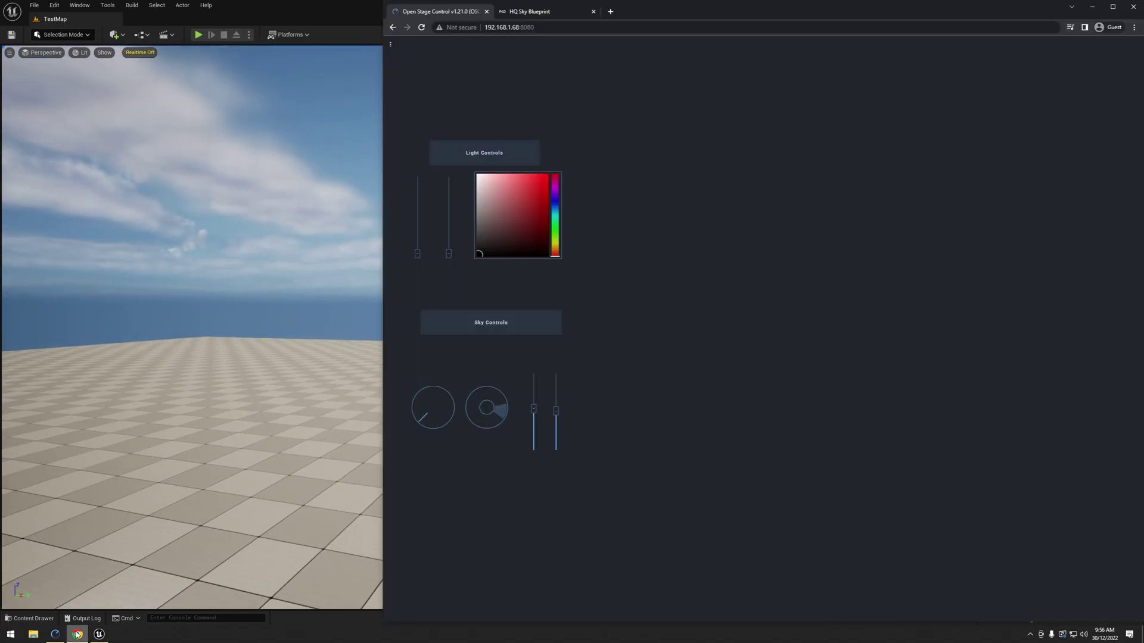
click(532, 11)
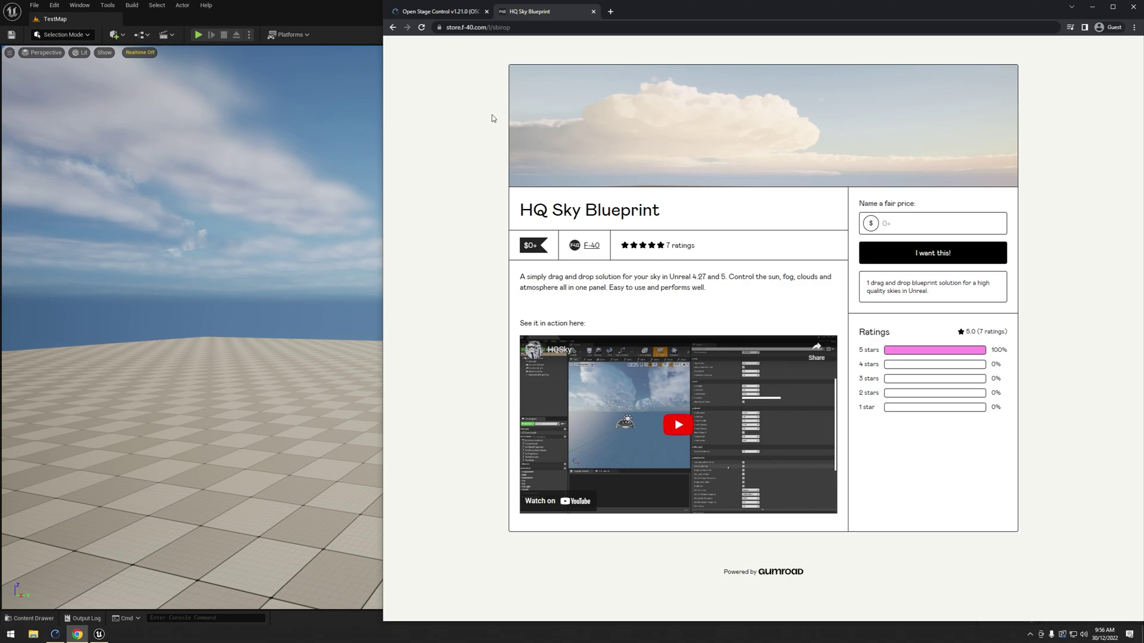
click(438, 12)
click(312, 235)
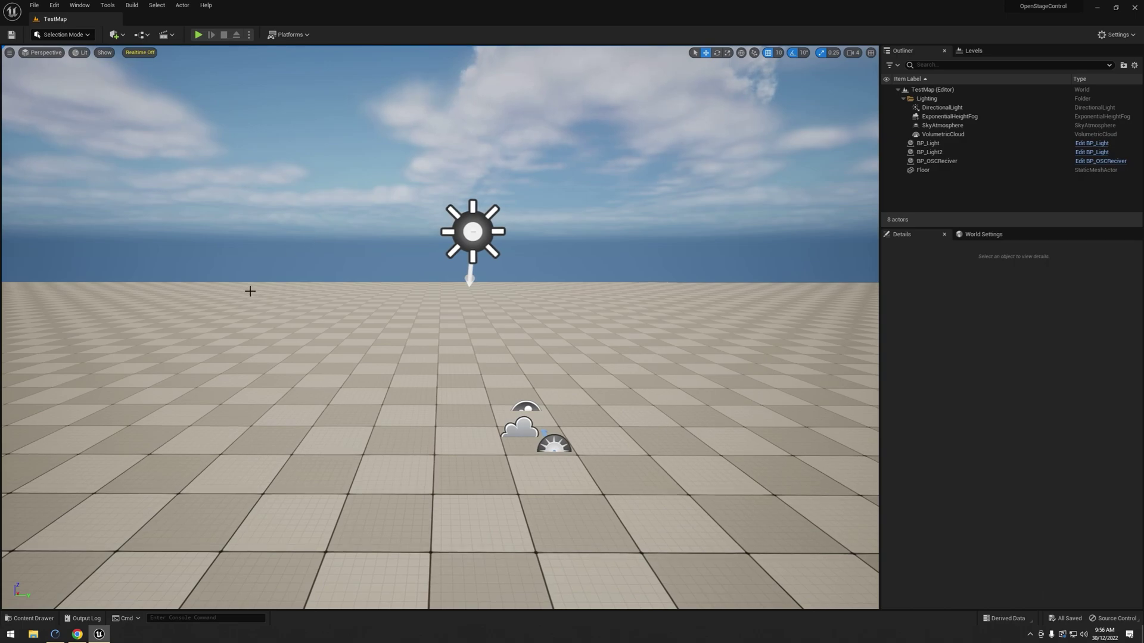
Show plugin content and copy HQSky from its Content folder into OSCStageController
key(ctrl+space)
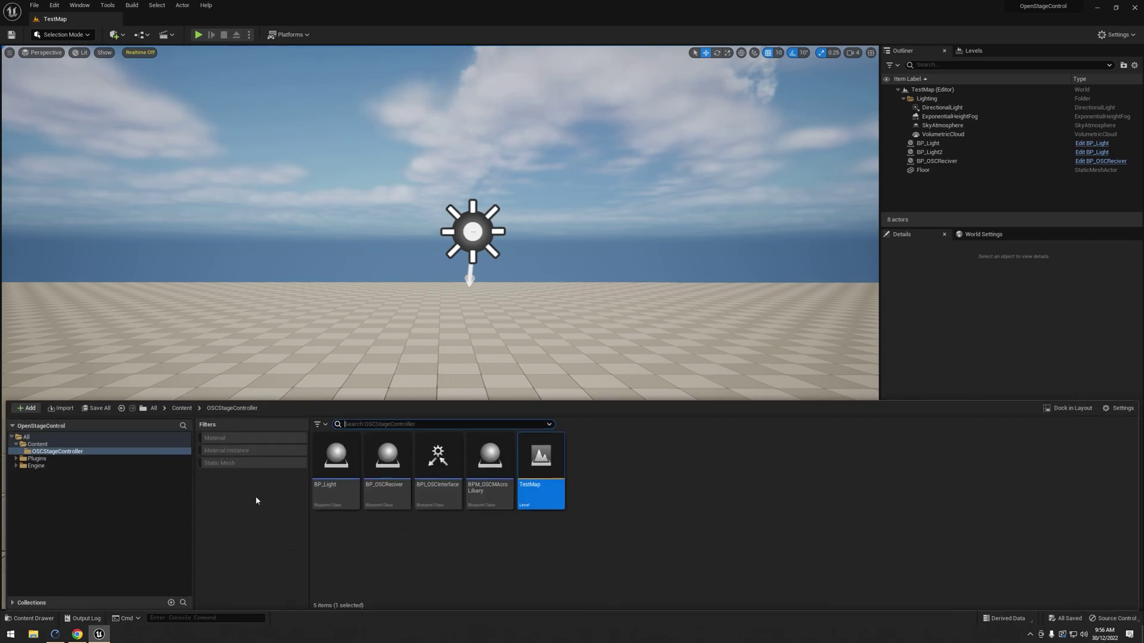
click(1119, 409)
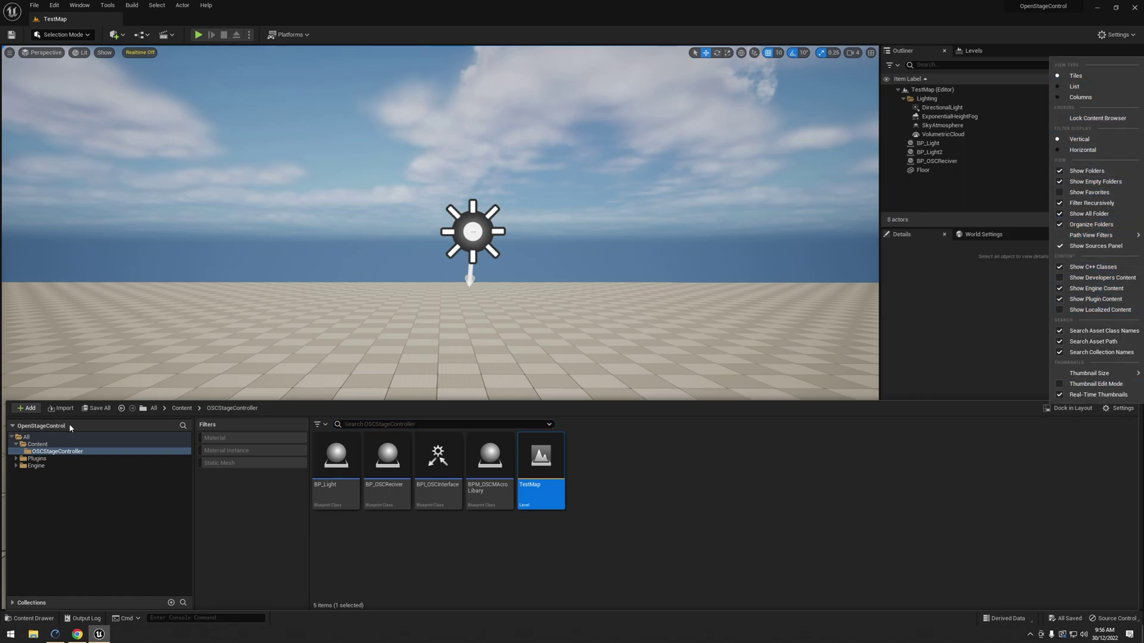
click(38, 458)
double_click(335, 456)
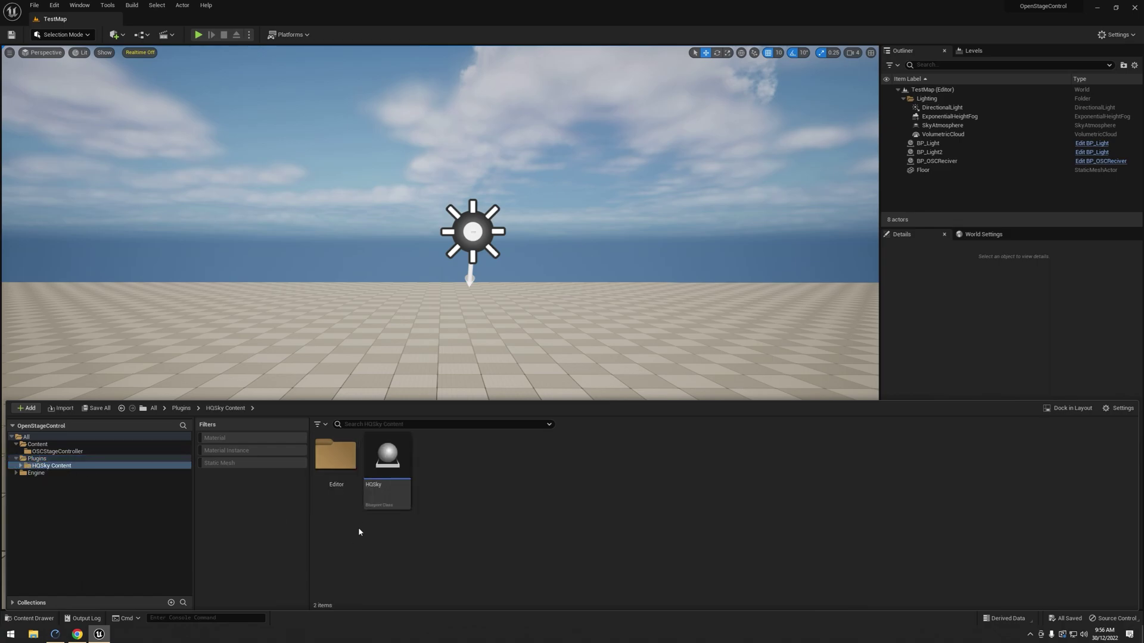
drag(382, 498, 39, 451)
click(56, 483)
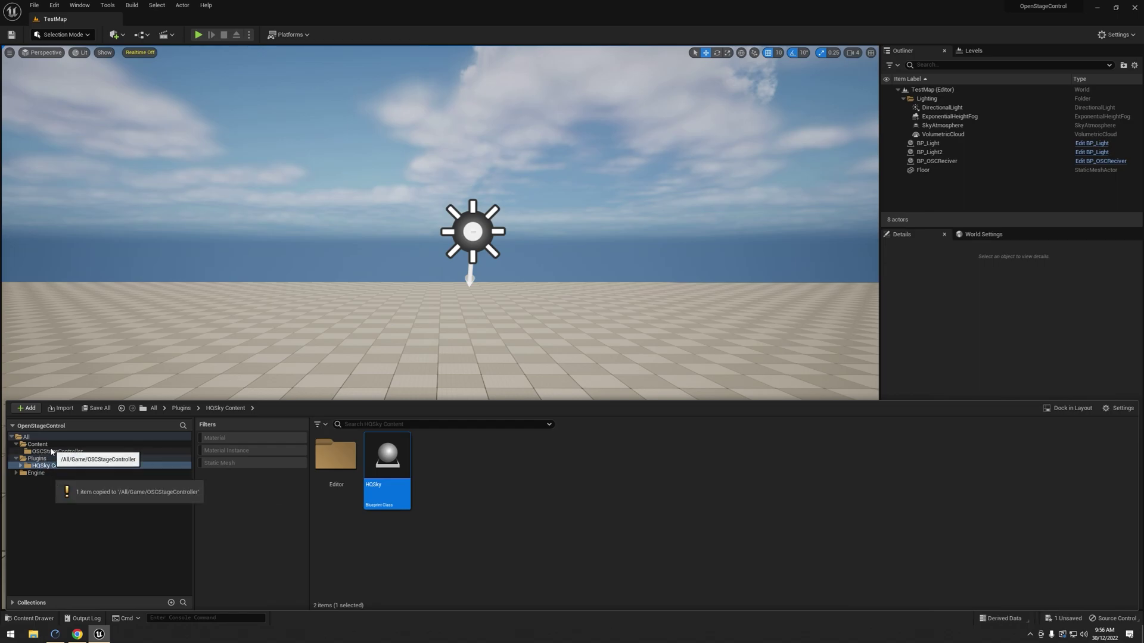
Rename the copied HQSky asset in OSCStageController to BP_HQSky
click(57, 452)
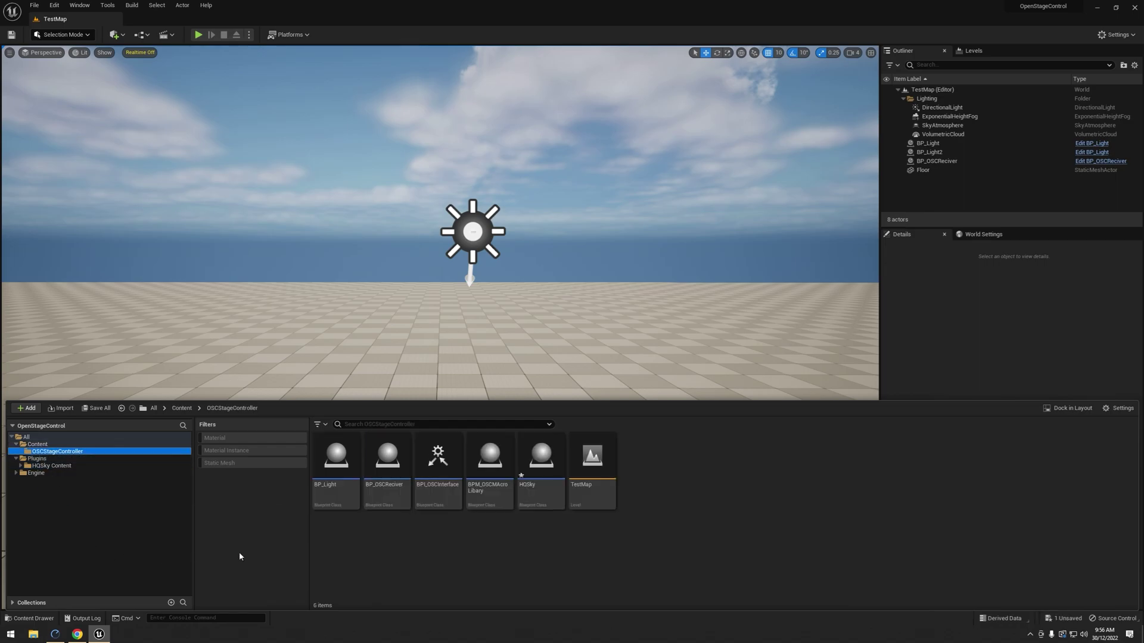
right_click(541, 465)
click(600, 306)
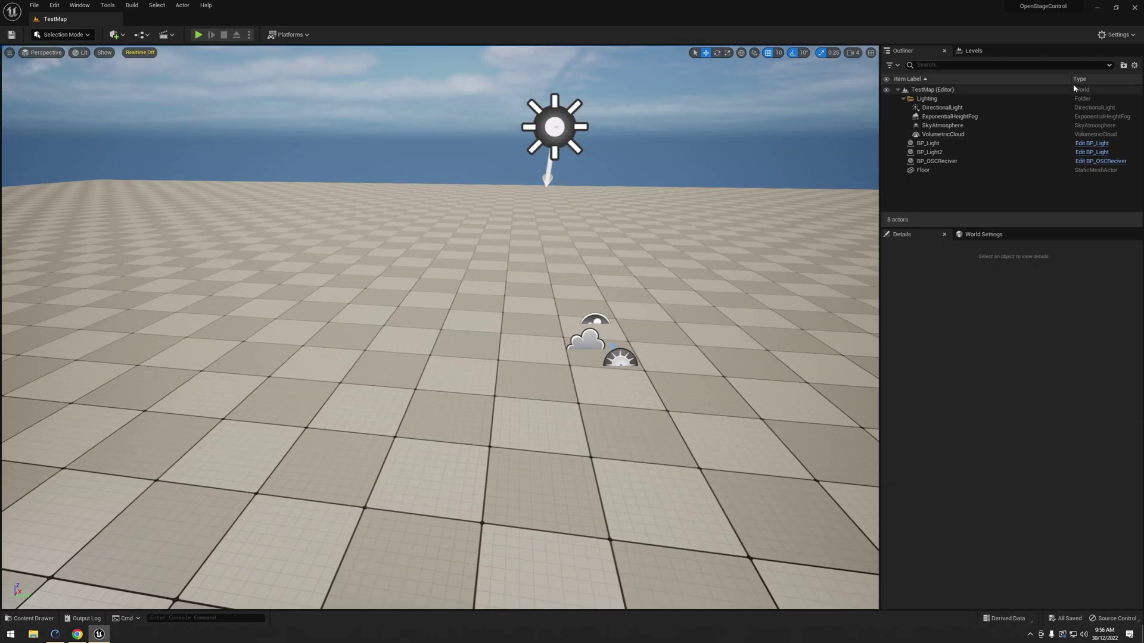
Delete the four default lighting actors from the Outliner's Lighting folder
click(942, 108)
shift+click(943, 134)
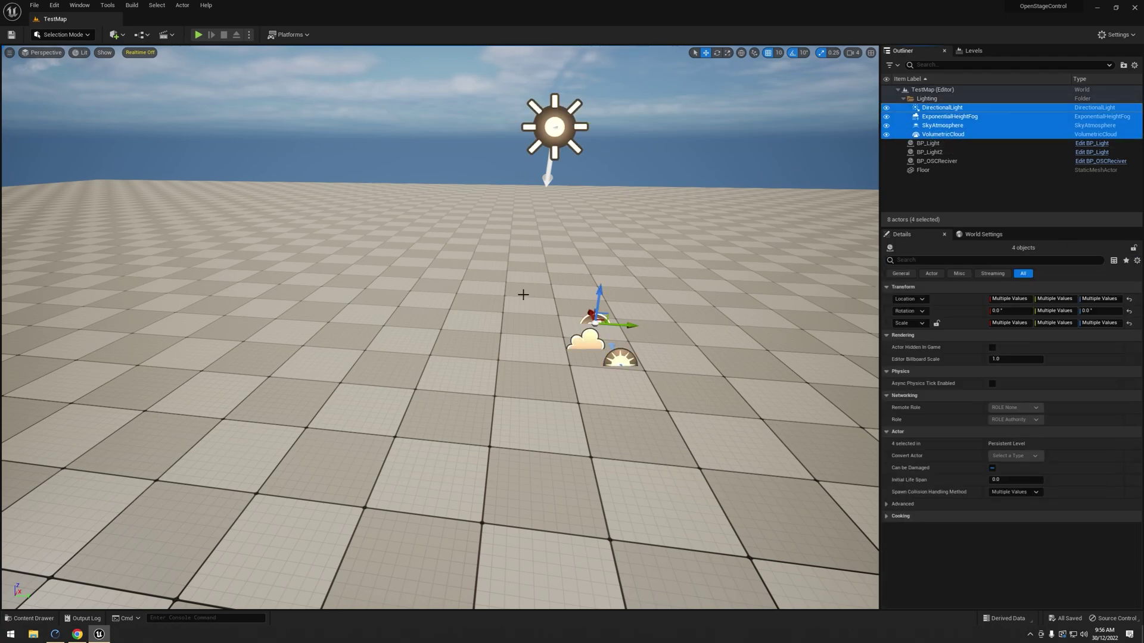
right_drag(521, 298, 522, 376)
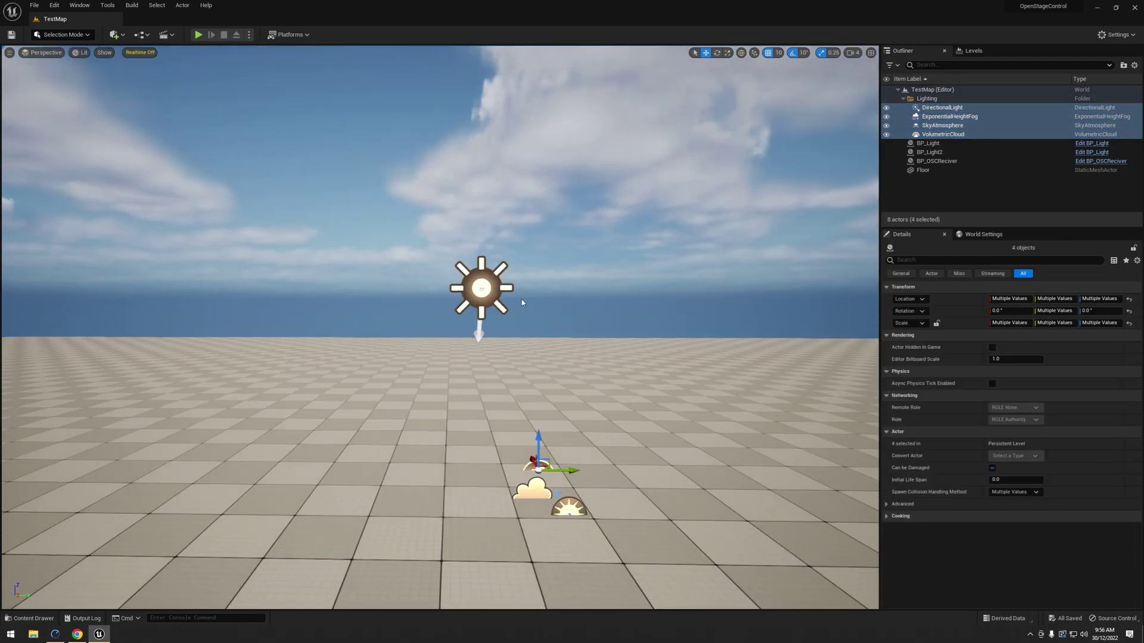
key(Delete)
Place a BP_HQSky actor from the Content Drawer near the centre of the level
key(ctrl+space)
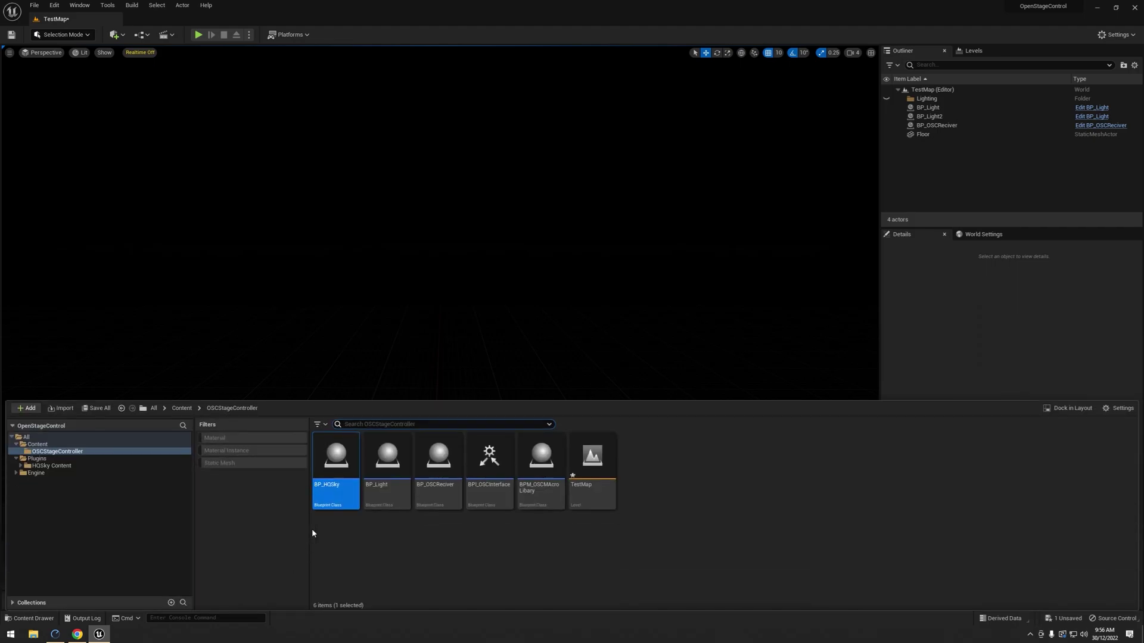
drag(336, 465, 471, 313)
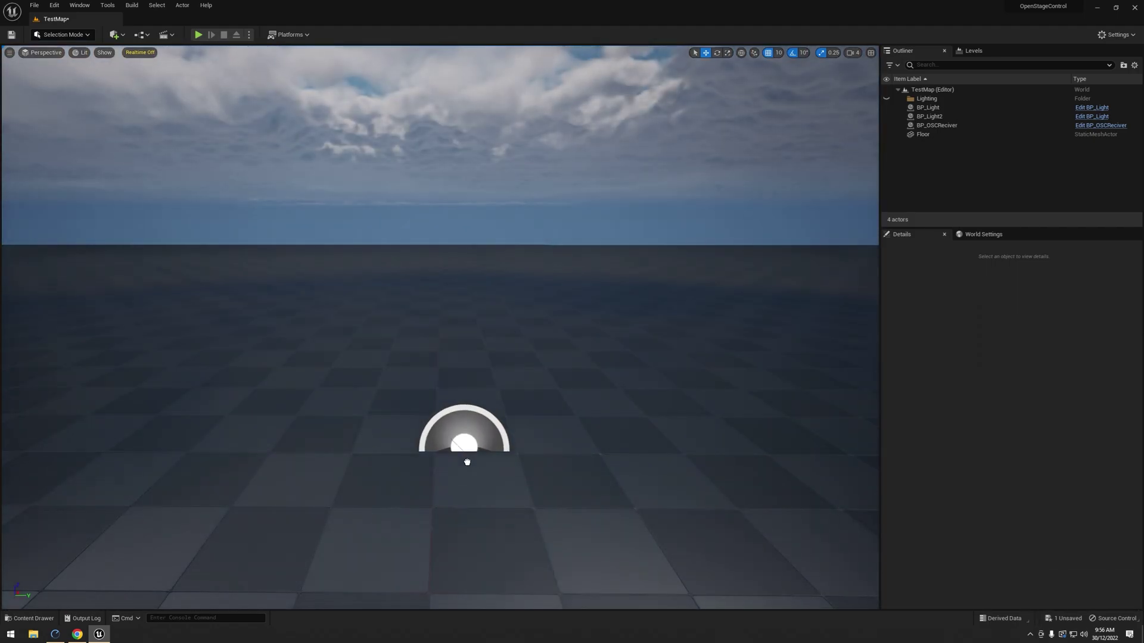
right_drag(464, 447, 365, 401)
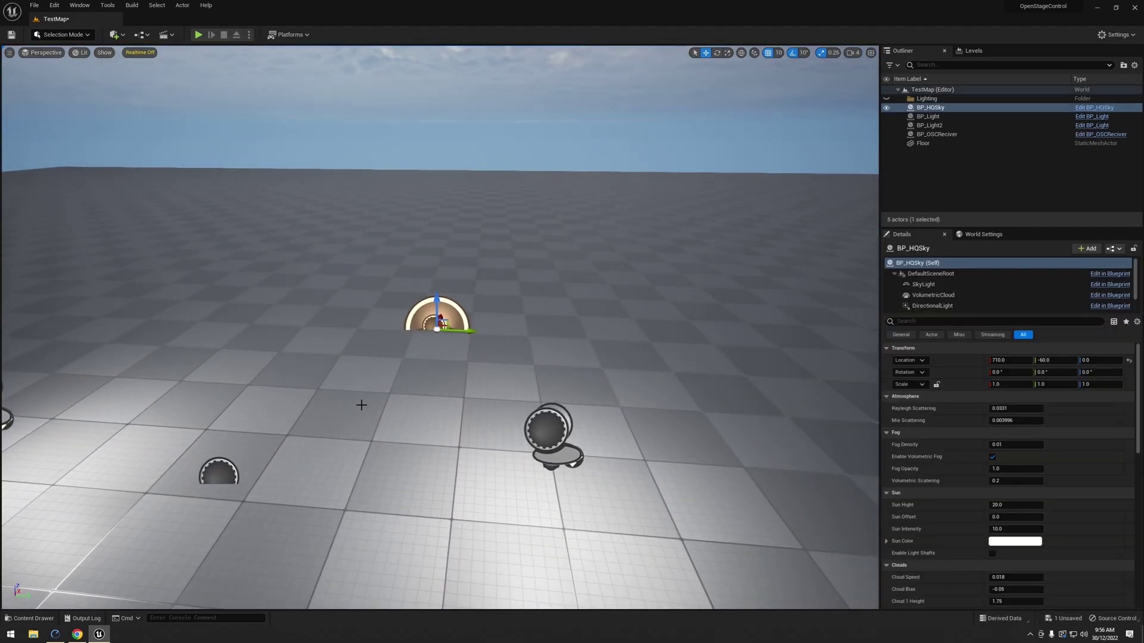
drag(442, 324, 416, 394)
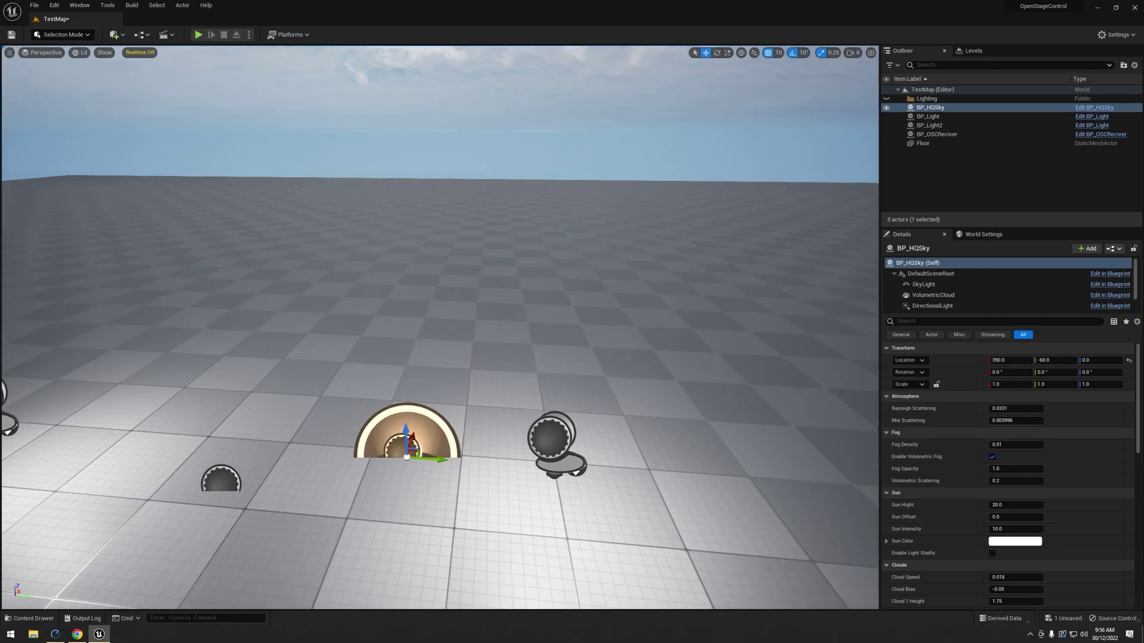
right_drag(416, 394, 416, 500)
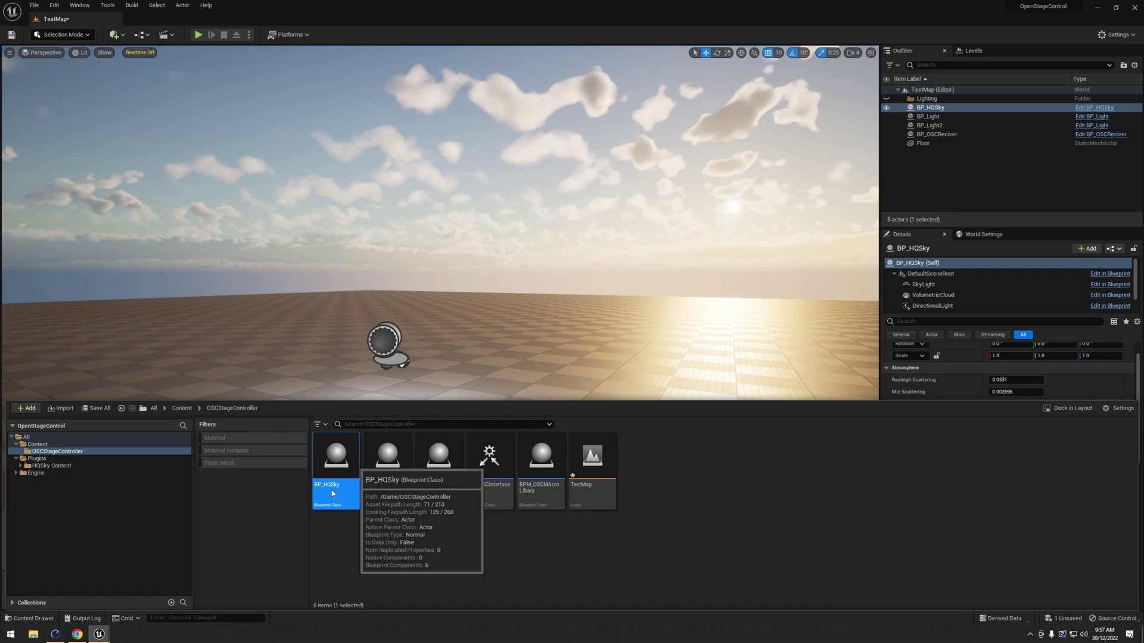
Open the BP_HQSky Blueprint and delete its unused default event nodes
double_click(333, 493)
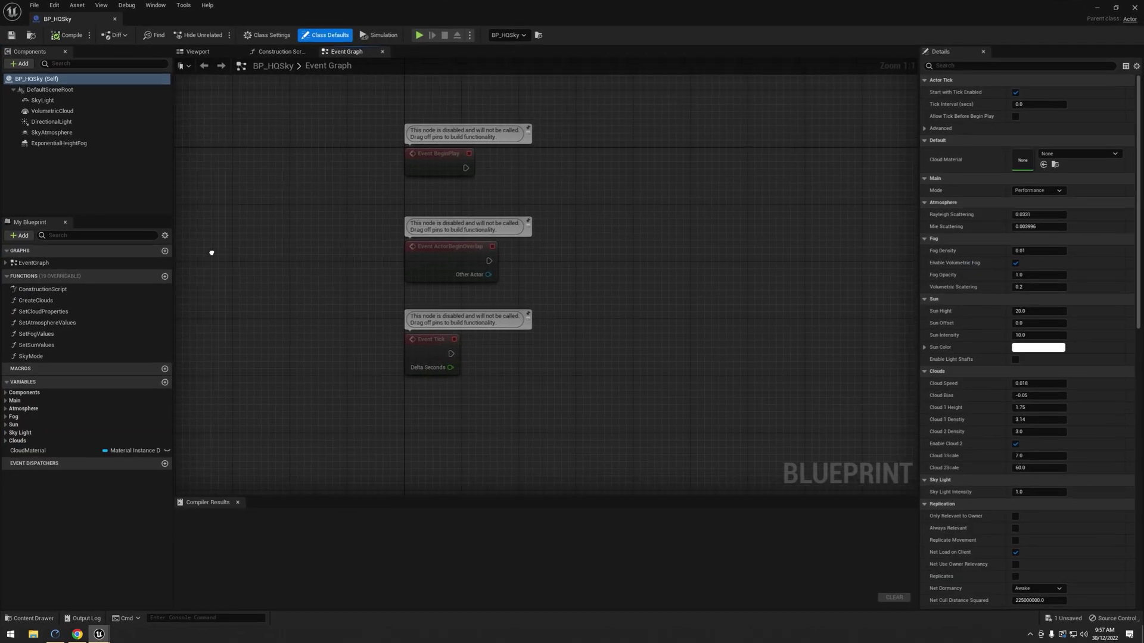
right_drag(368, 181, 369, 216)
key(ctrl+a)
key(Delete)
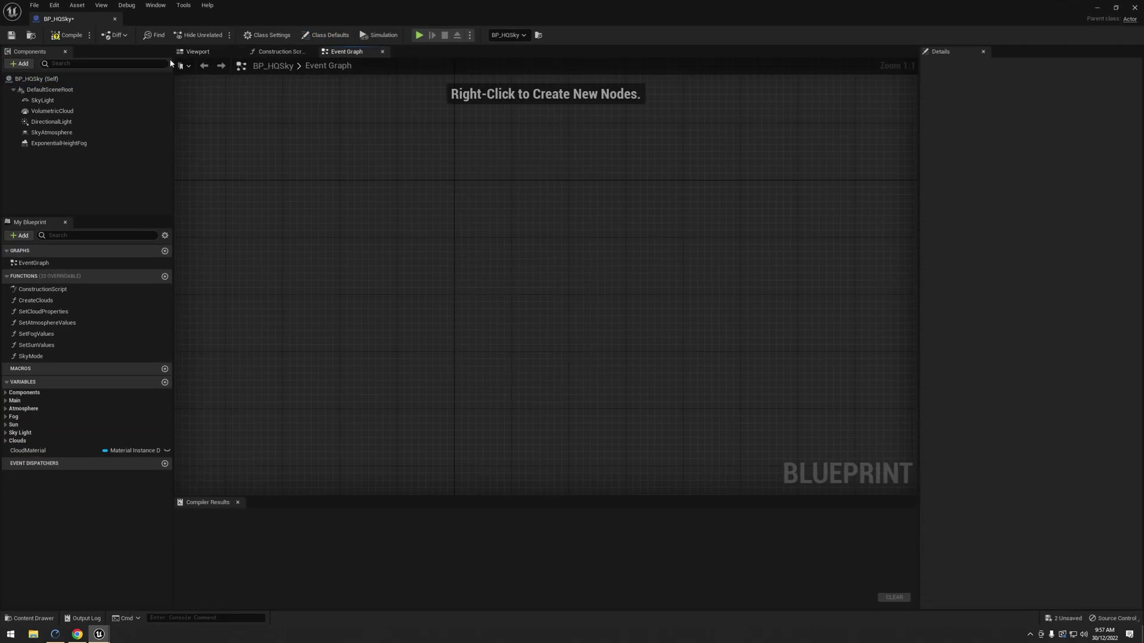
Inspect the Construction Script, CreateClouds and SetCloudProperties graphs, then return to the Event Graph
click(280, 51)
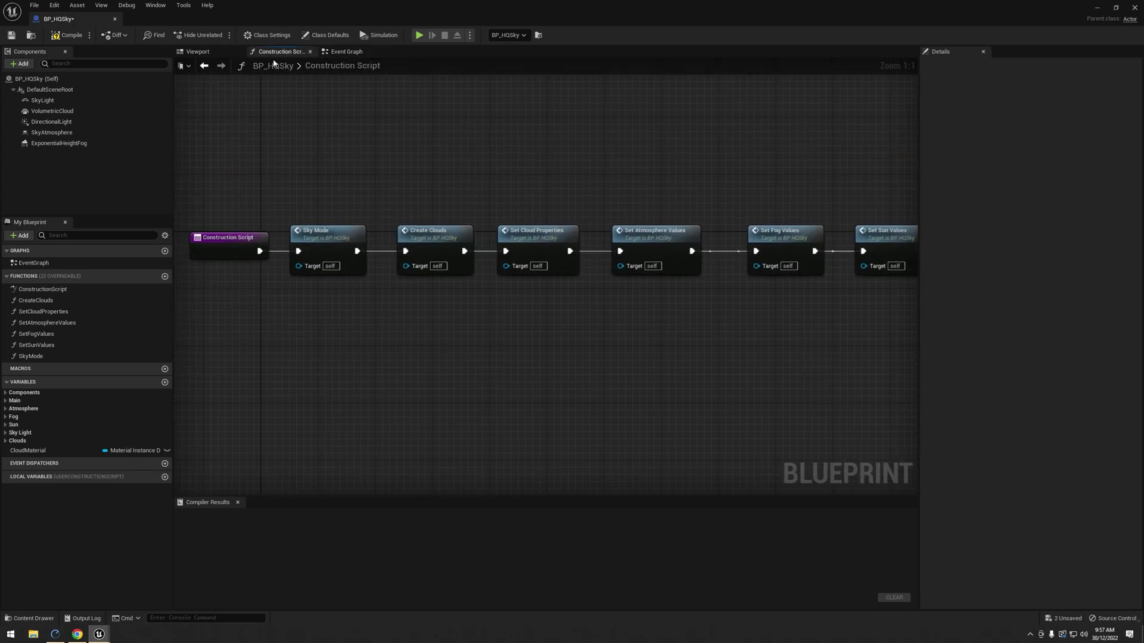
right_drag(364, 175, 433, 187)
scroll(439, 195, down, 1)
scroll(439, 195, down, 1)
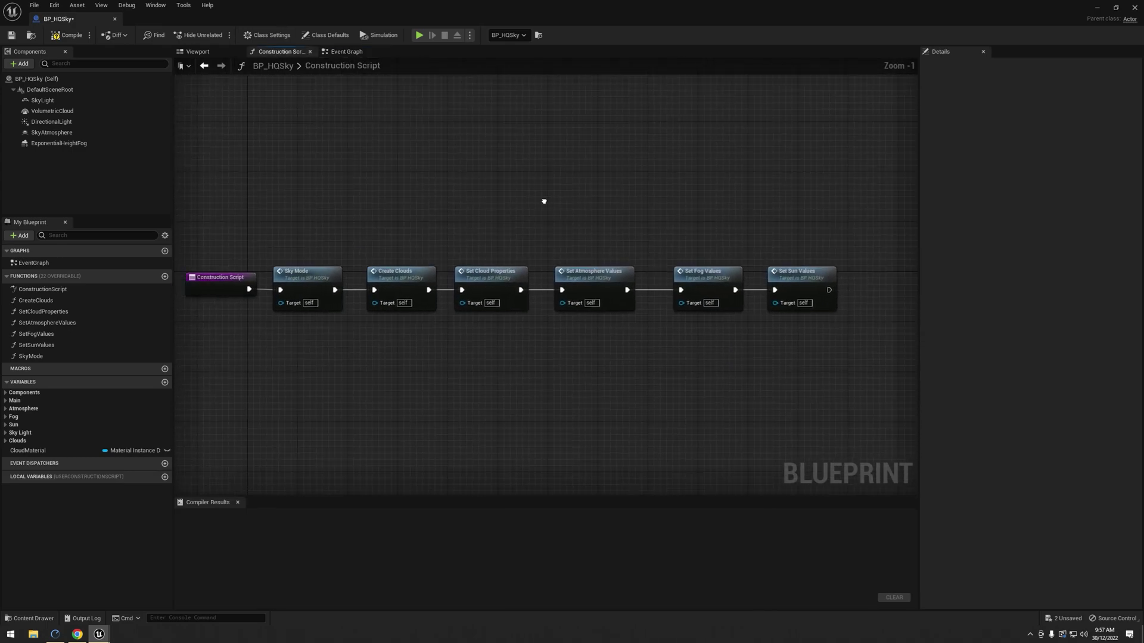
click(346, 50)
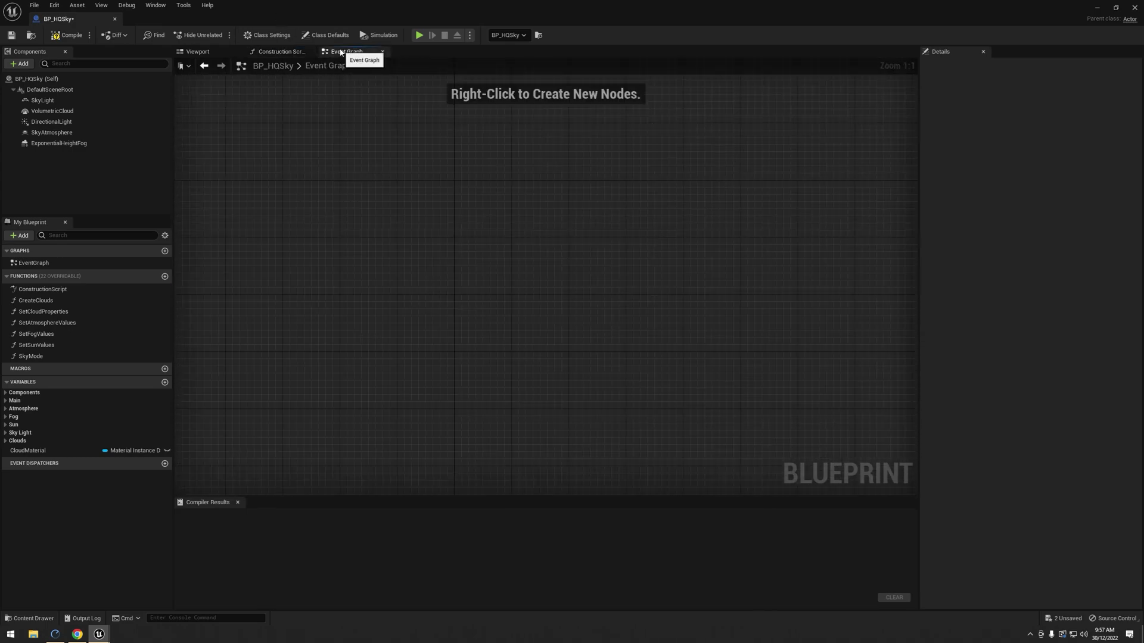
double_click(35, 301)
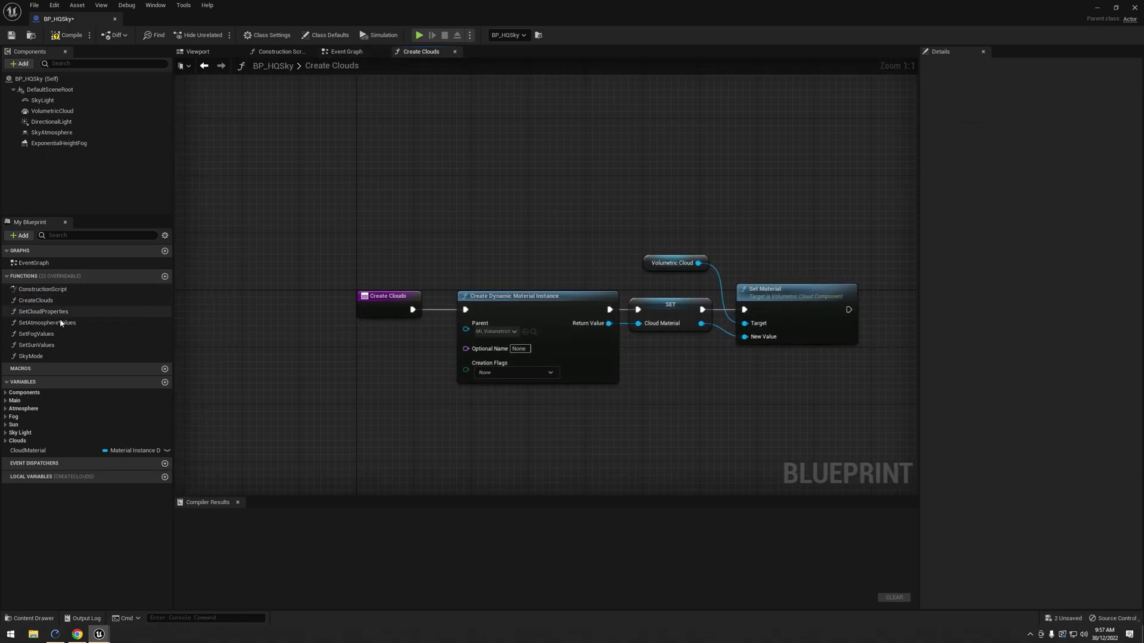
double_click(44, 311)
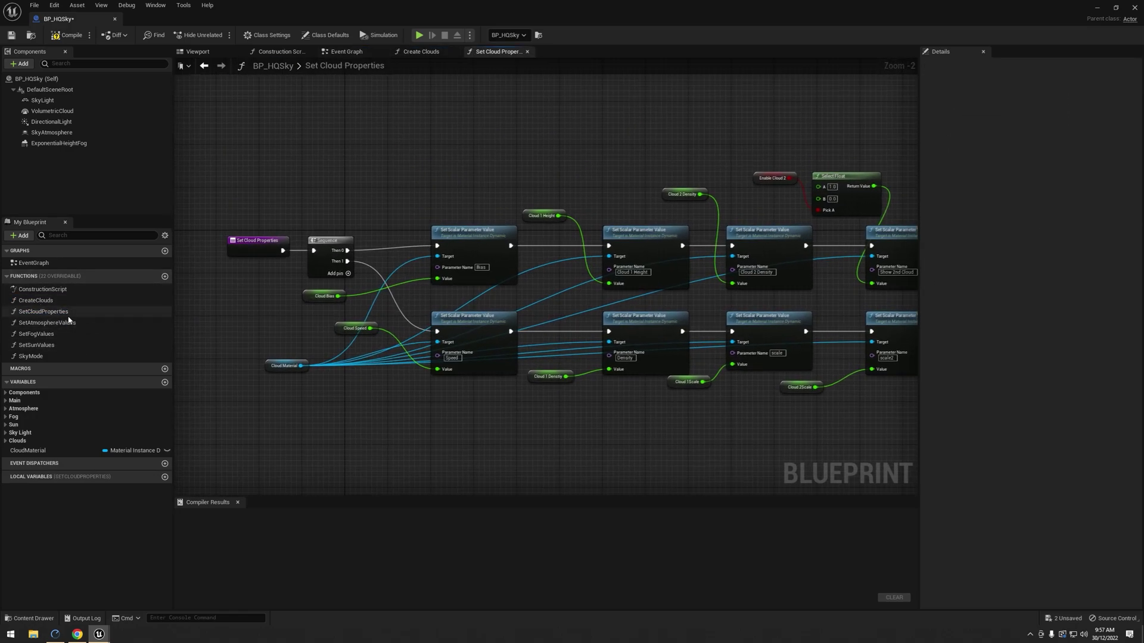
click(526, 51)
click(455, 51)
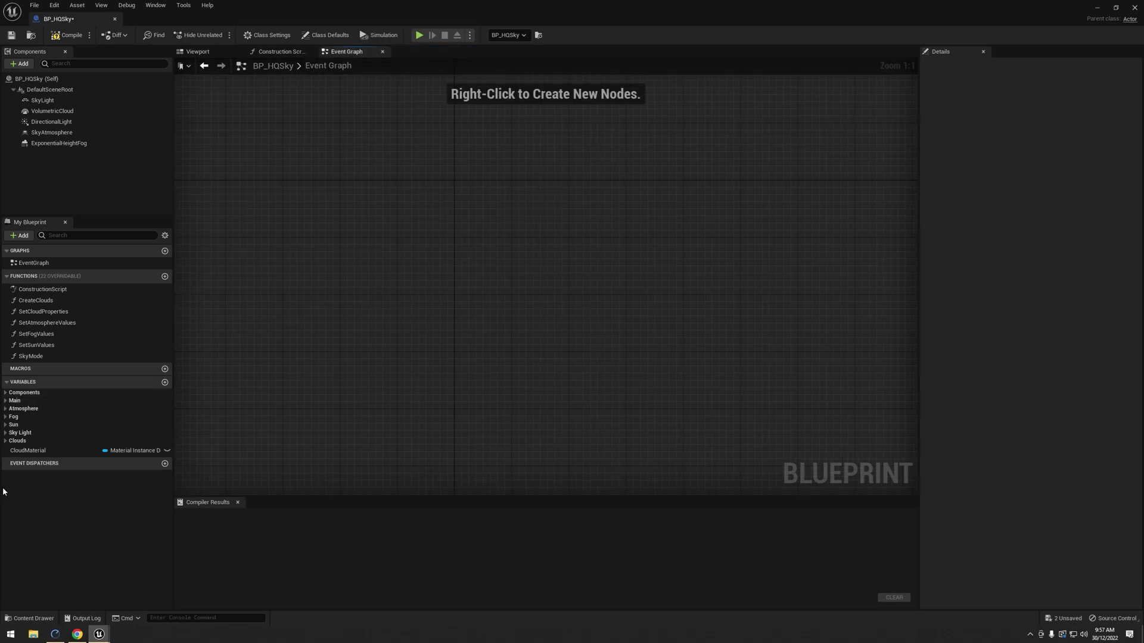
Expand the Fog variable group in My Blueprint
click(8, 401)
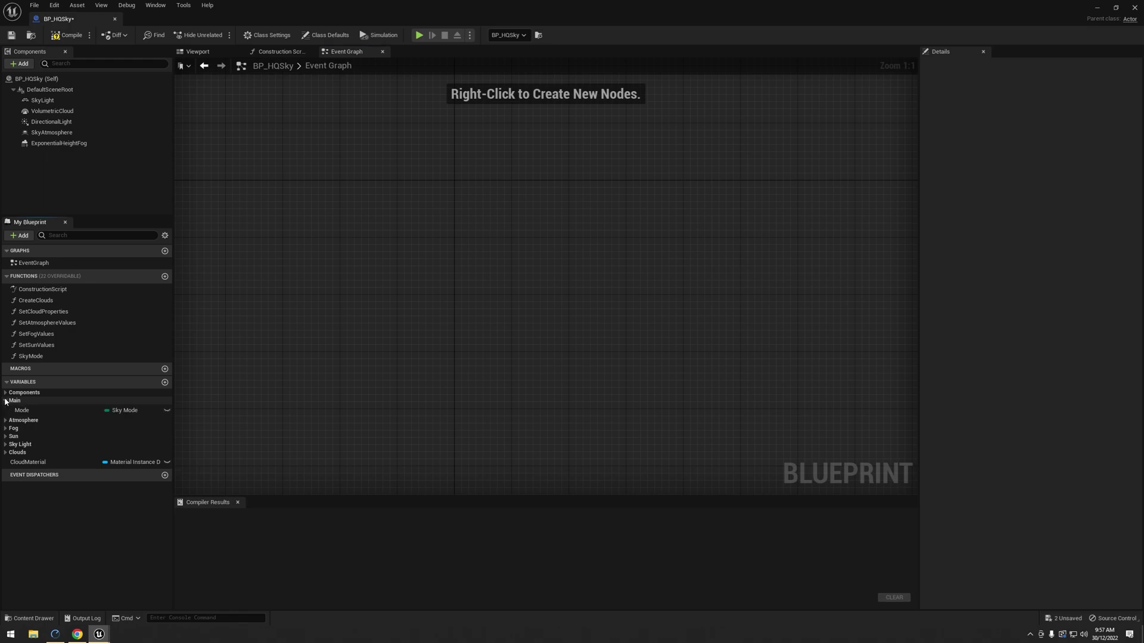
click(7, 402)
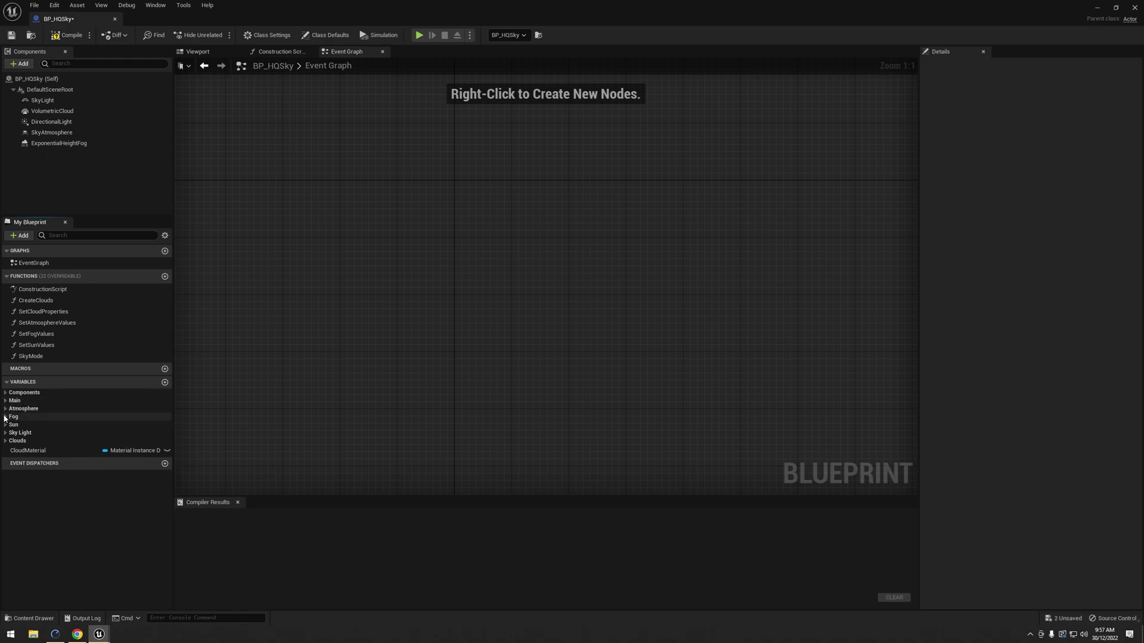
click(6, 416)
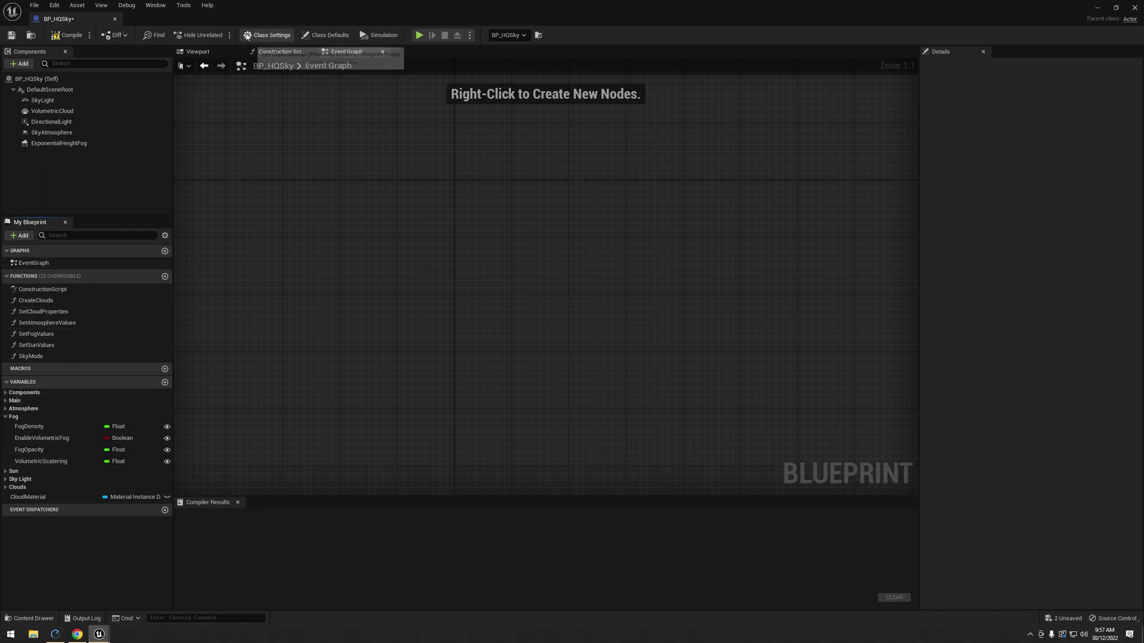
Add BPI_OSCInterface as an inherited interface in Class Settings and compile
click(268, 35)
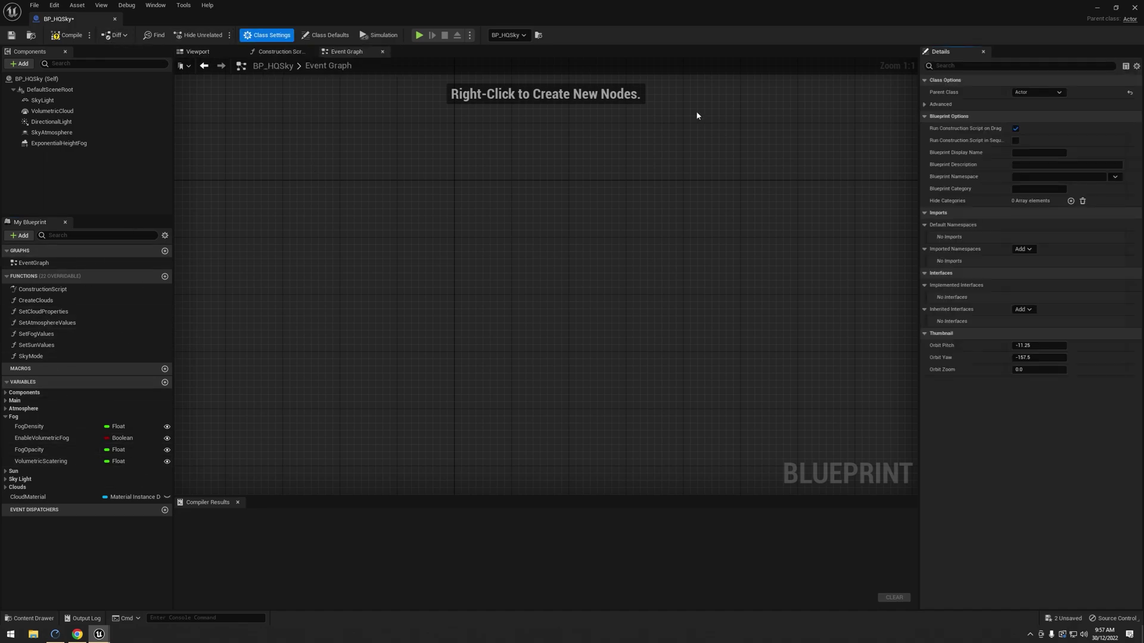
click(1024, 310)
text(BPI)
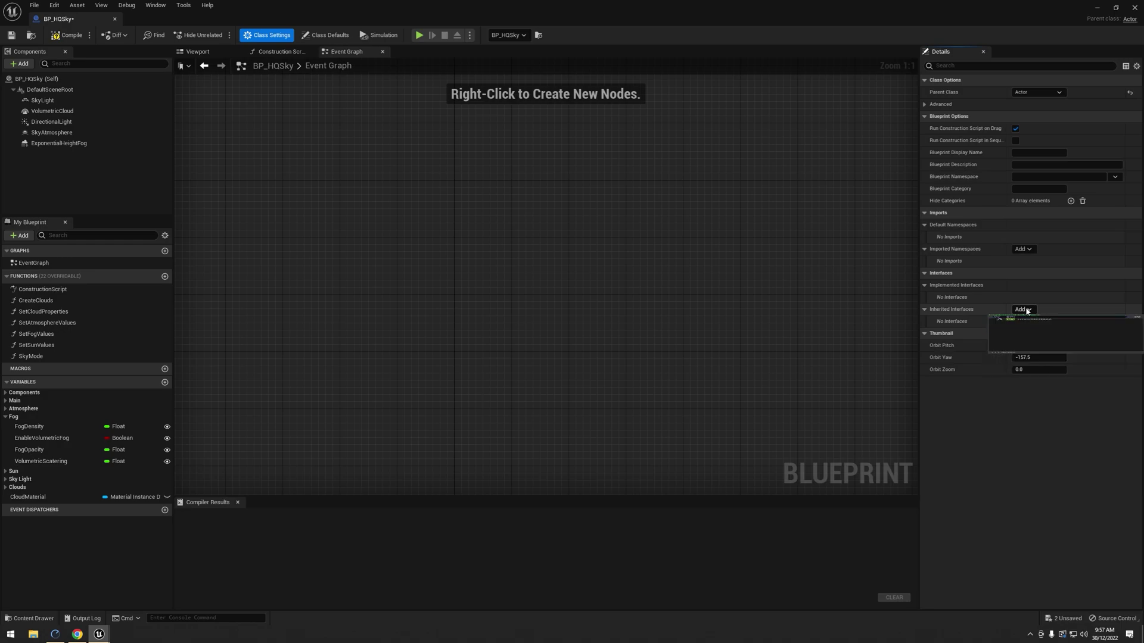
click(1025, 340)
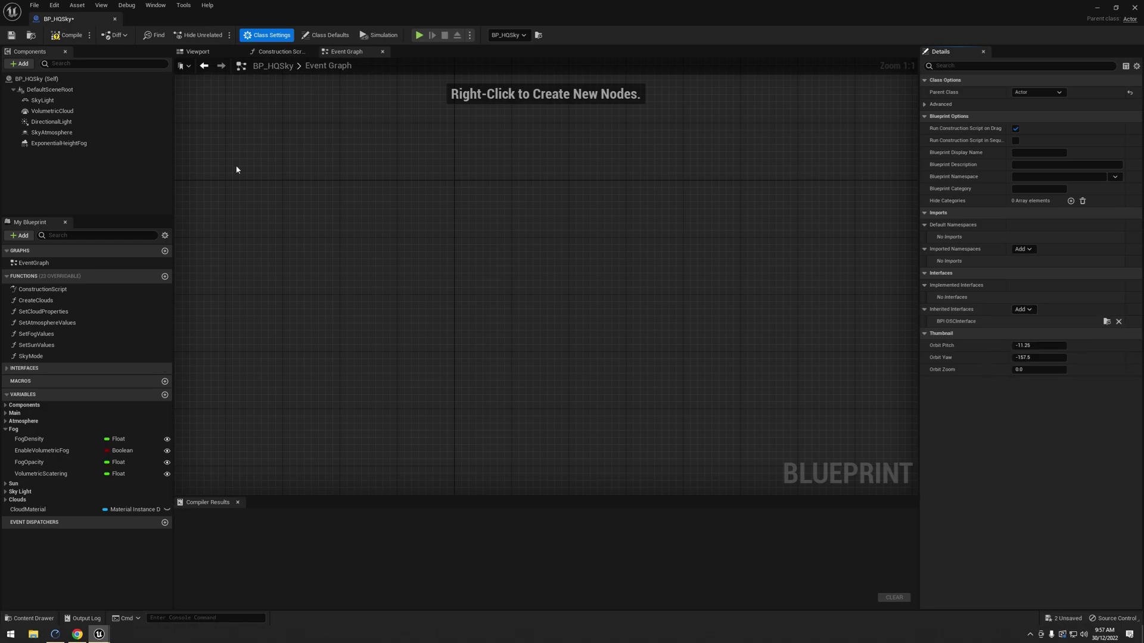
right_click(374, 216)
key(F7)
Place an Event OSCMessage node on the Event Graph
right_click(473, 207)
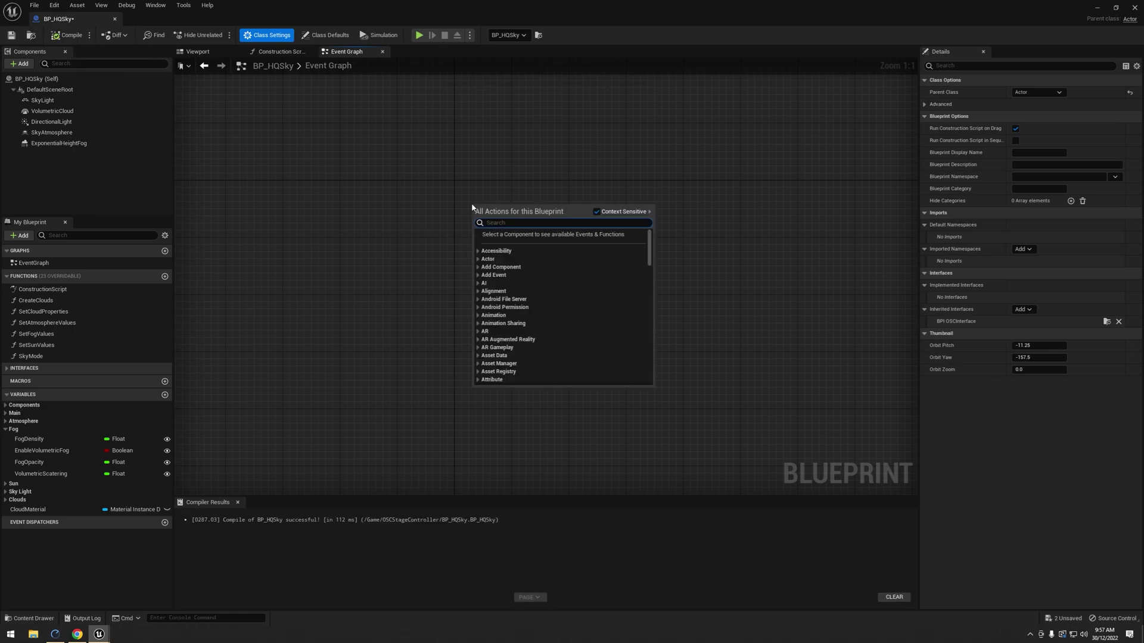
text(OSC mess)
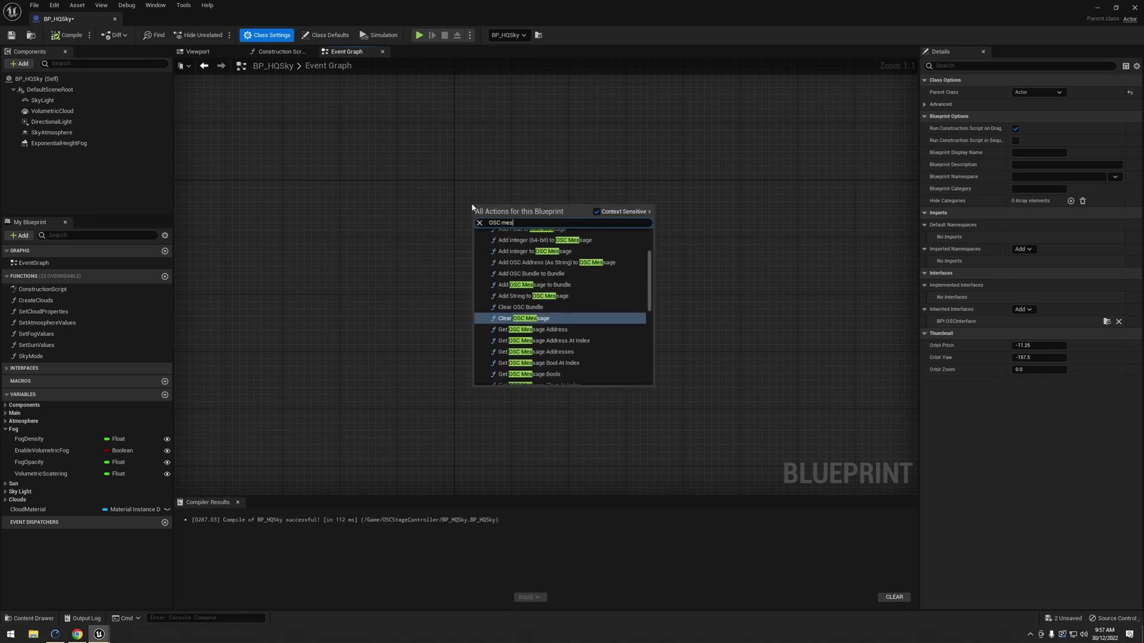
key(Up)
key(Up)
key(Up)
key(Return)
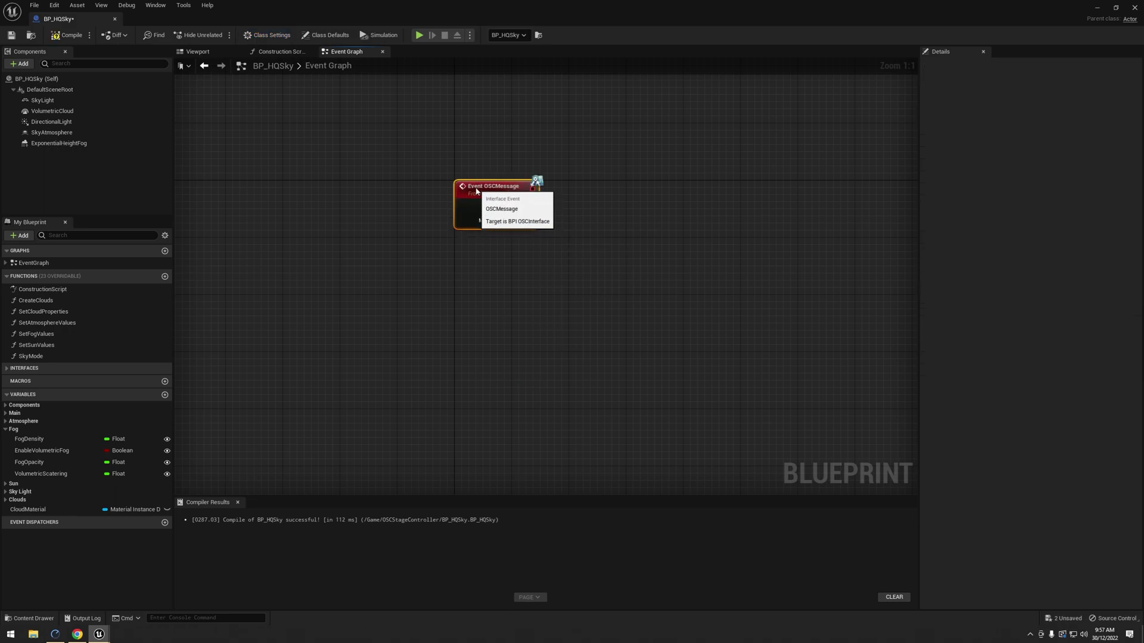
right_drag(473, 179, 428, 230)
right_drag(575, 284, 518, 281)
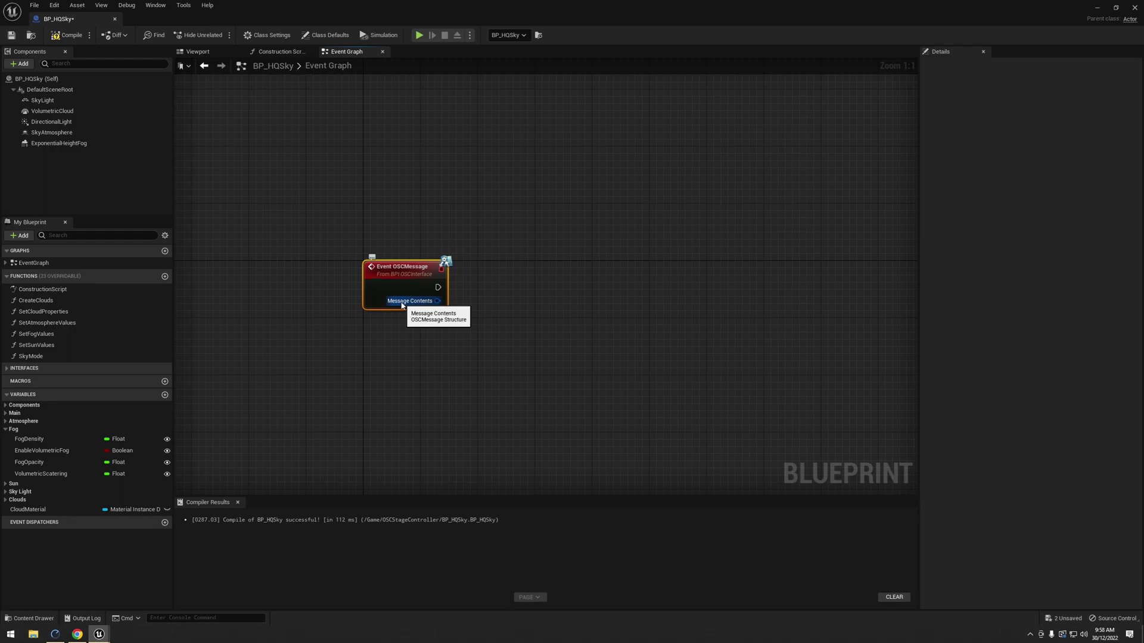
Promote Event OSCMessage's Message Contents to a variable and place the SET node beside the event
drag(401, 290, 494, 309)
click(549, 369)
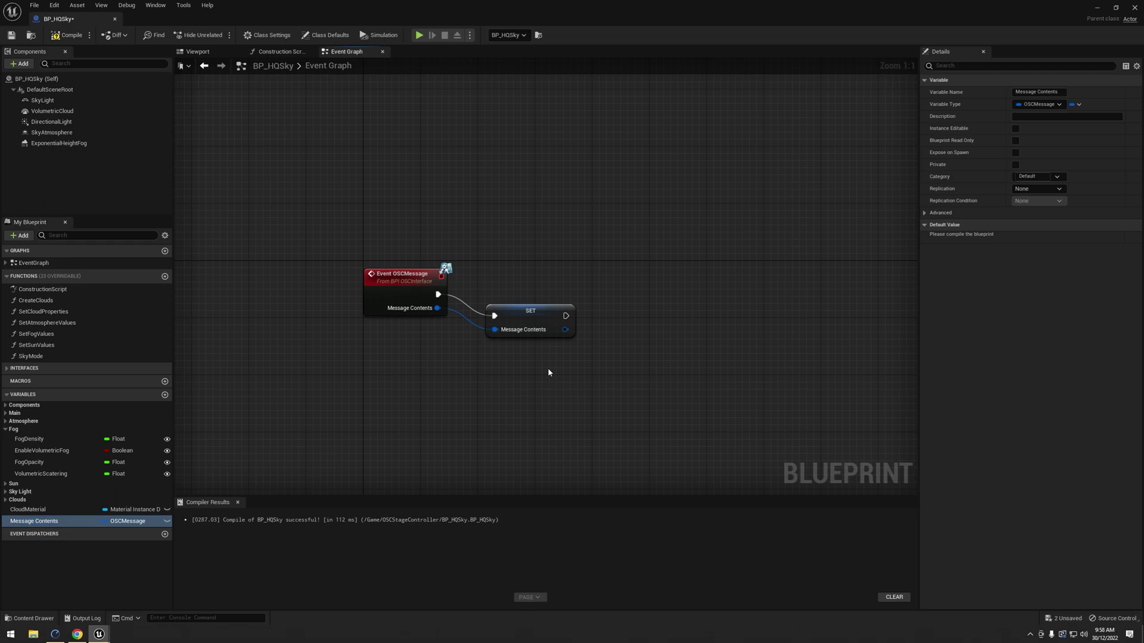
drag(536, 320, 524, 298)
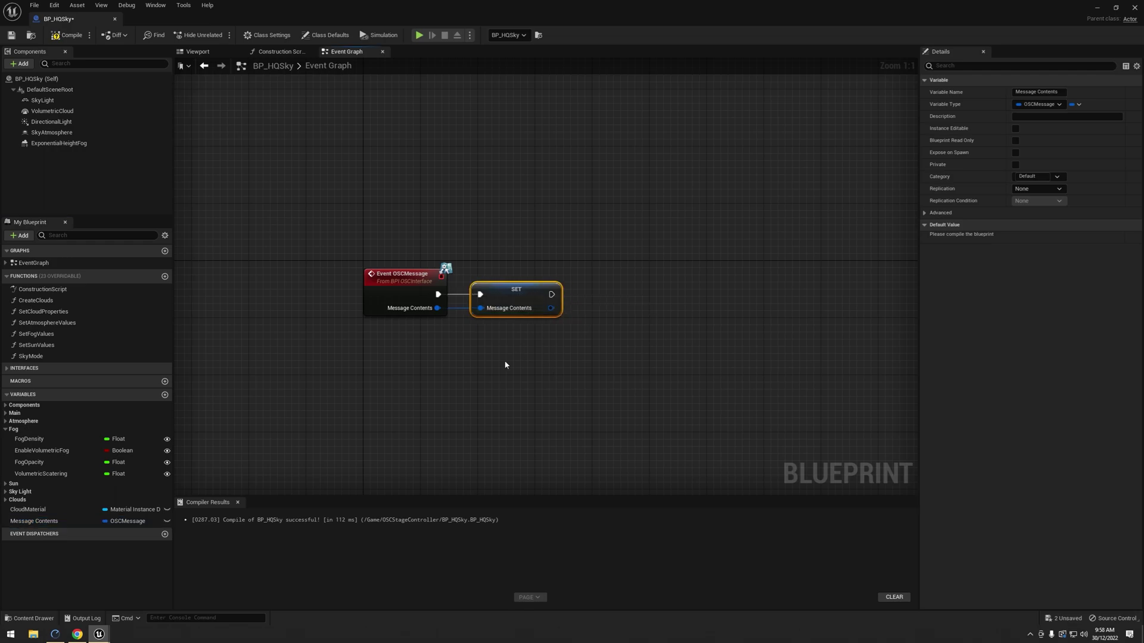
right_drag(510, 367, 401, 355)
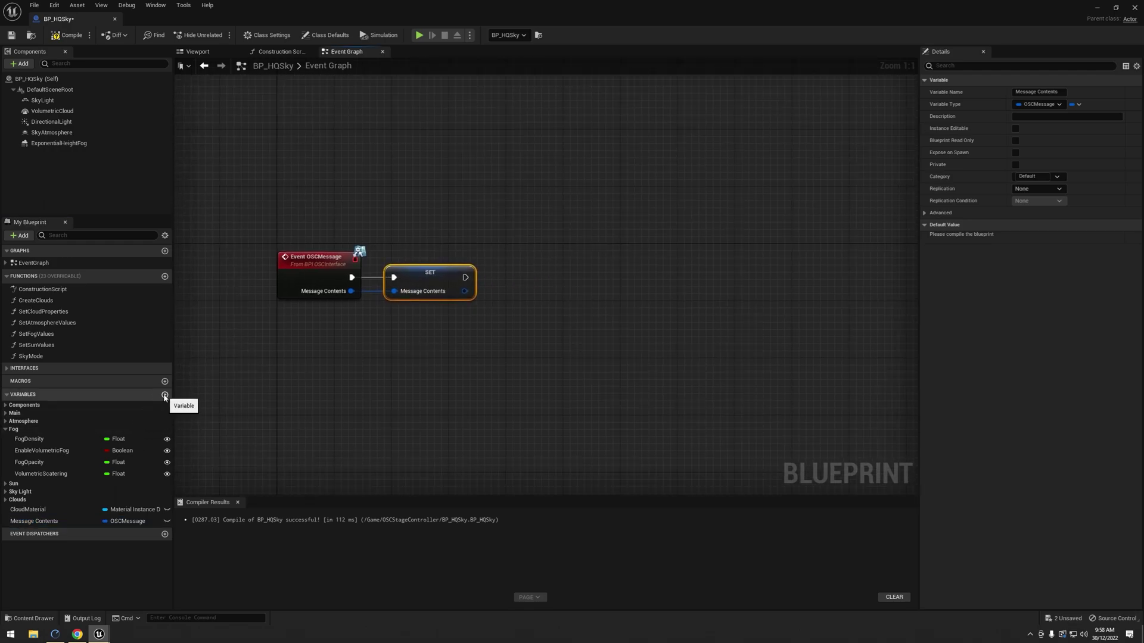
right_drag(500, 358, 415, 363)
drag(385, 296, 430, 329)
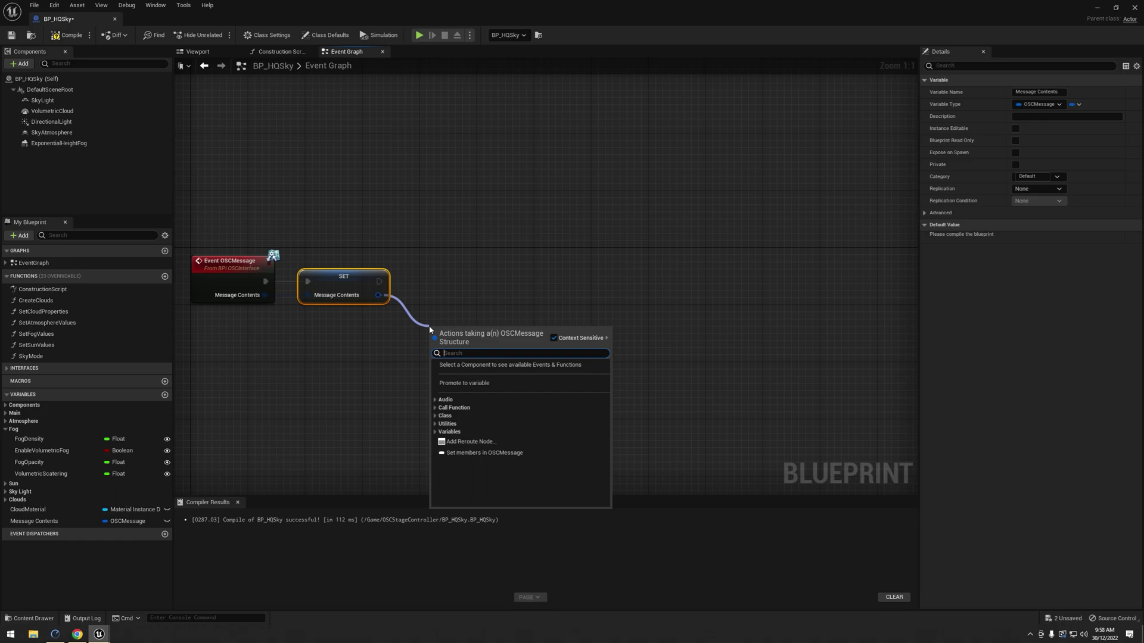
text(GEt messa)
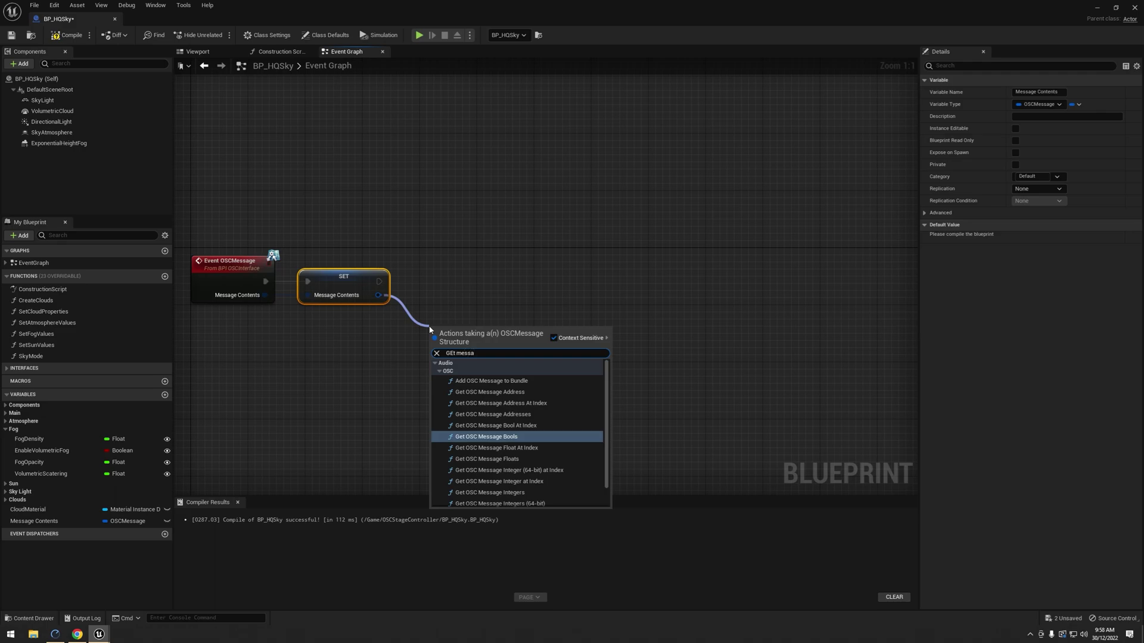
Chain Get OSC Message Address and Convert OSC Address To String after the SET node, aligned in a row
click(489, 391)
drag(442, 336, 427, 283)
drag(493, 296, 533, 308)
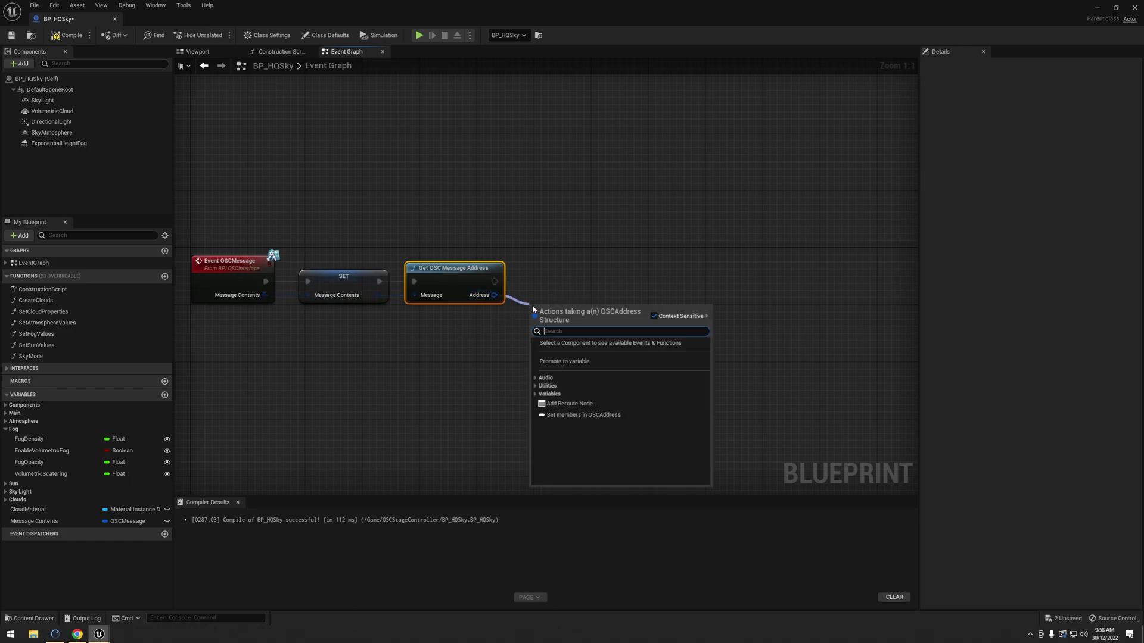
text(string)
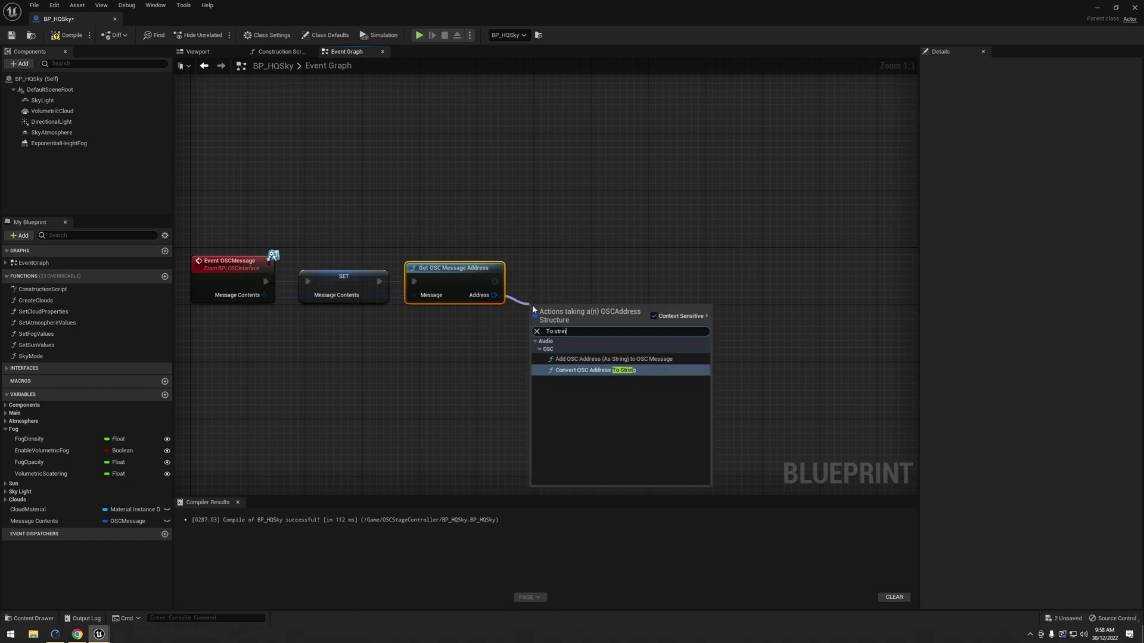
key(Return)
drag(581, 305, 574, 269)
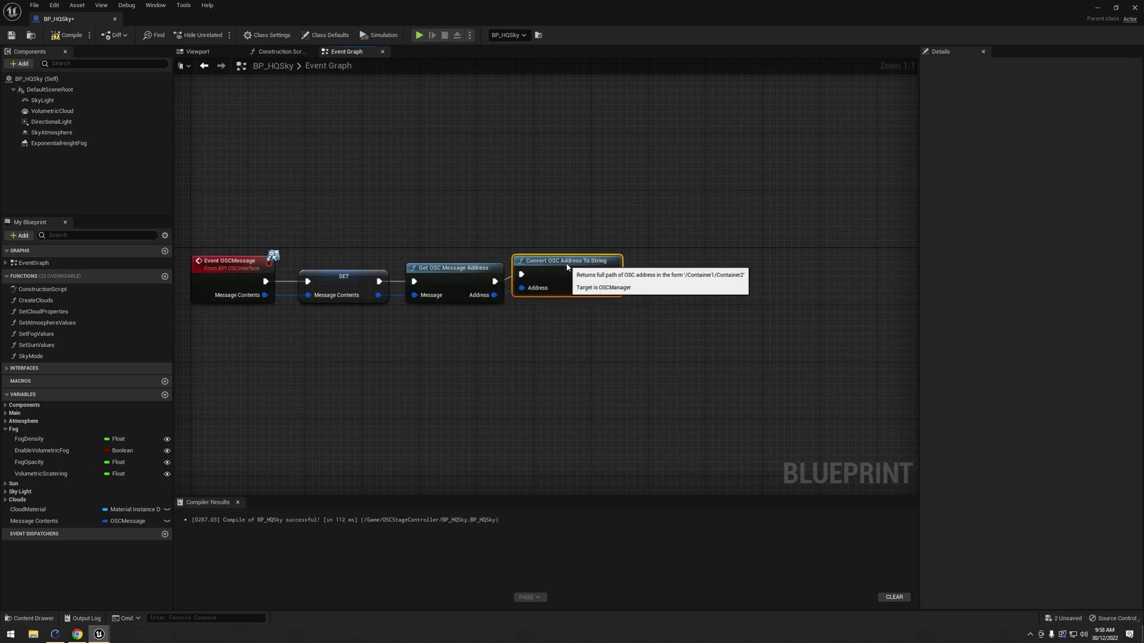
Turn both Sky Controls knobs and move both faders on the Open Stage Control page
click(78, 634)
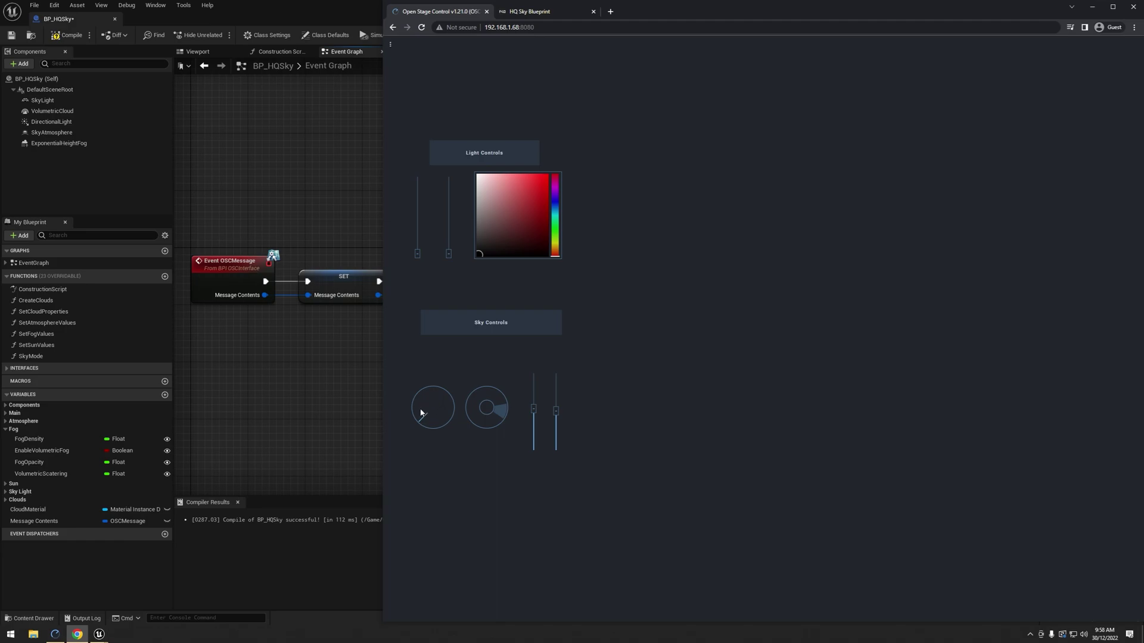
drag(422, 410, 428, 422)
drag(506, 405, 496, 420)
drag(535, 412, 534, 432)
click(534, 410)
drag(555, 380, 555, 409)
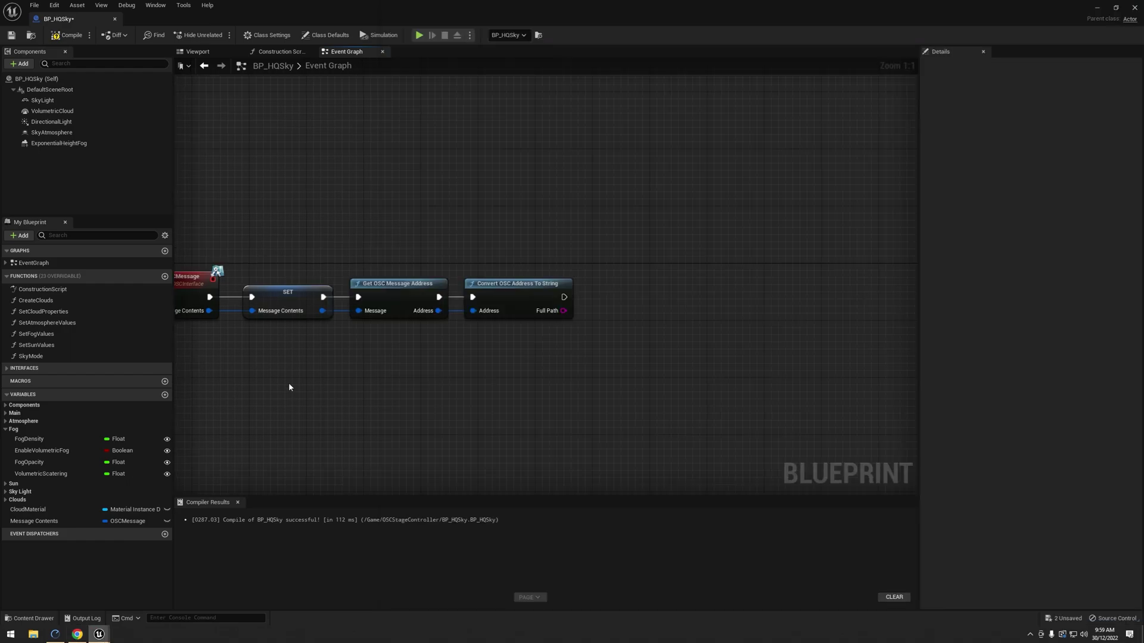
scroll(178, 399, down, 1)
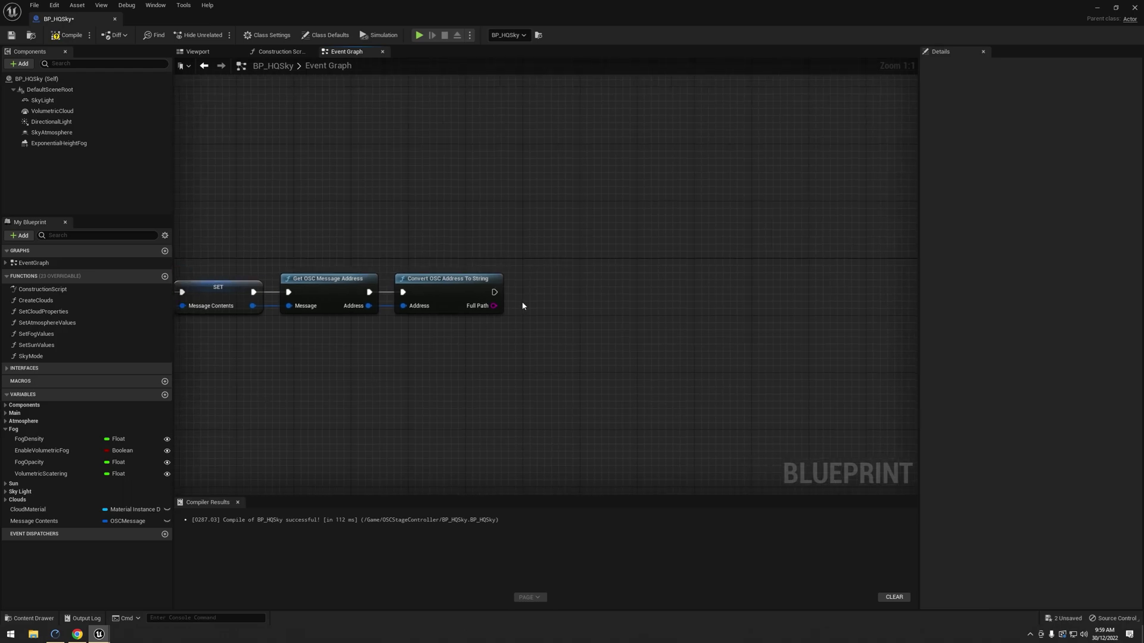
Add variables SunHeightOSC, SunOffsetOSC, CloudDensityOSC and FogDensityOSC
click(165, 394)
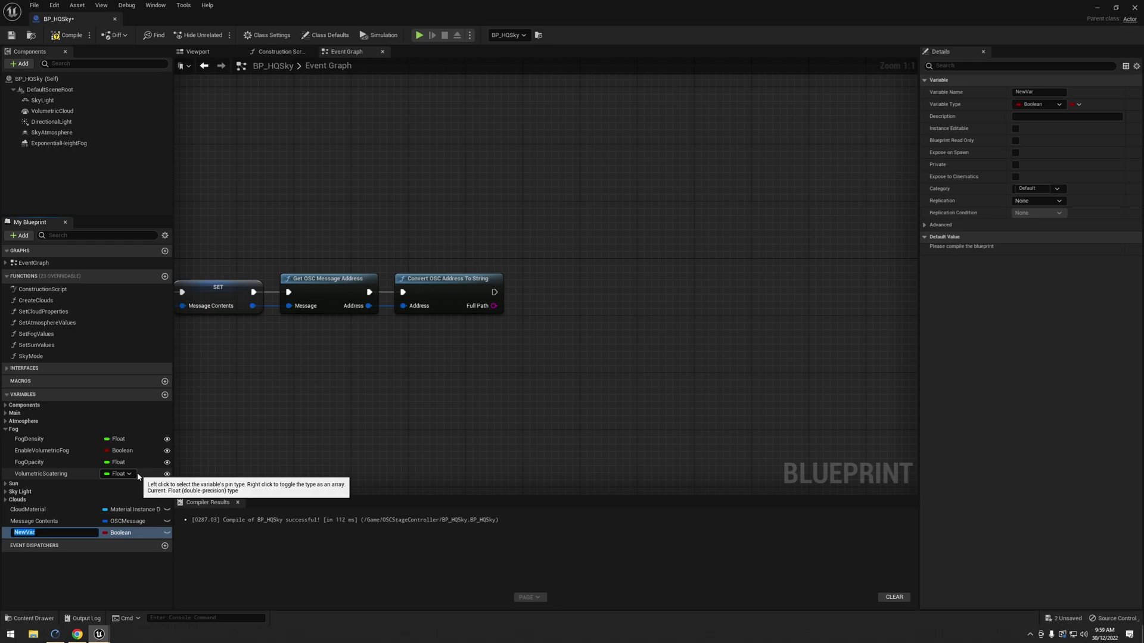
text(SunHieght)
key(Return)
click(165, 394)
text(SunOffsetOSC)
key(Return)
click(165, 395)
text(Cloud)
text(tyOSC)
key(Return)
click(165, 395)
text(FogDensityOSC)
key(Return)
Make the four OSC variables instance-editable String variables
click(168, 532)
click(167, 556)
click(120, 567)
click(125, 395)
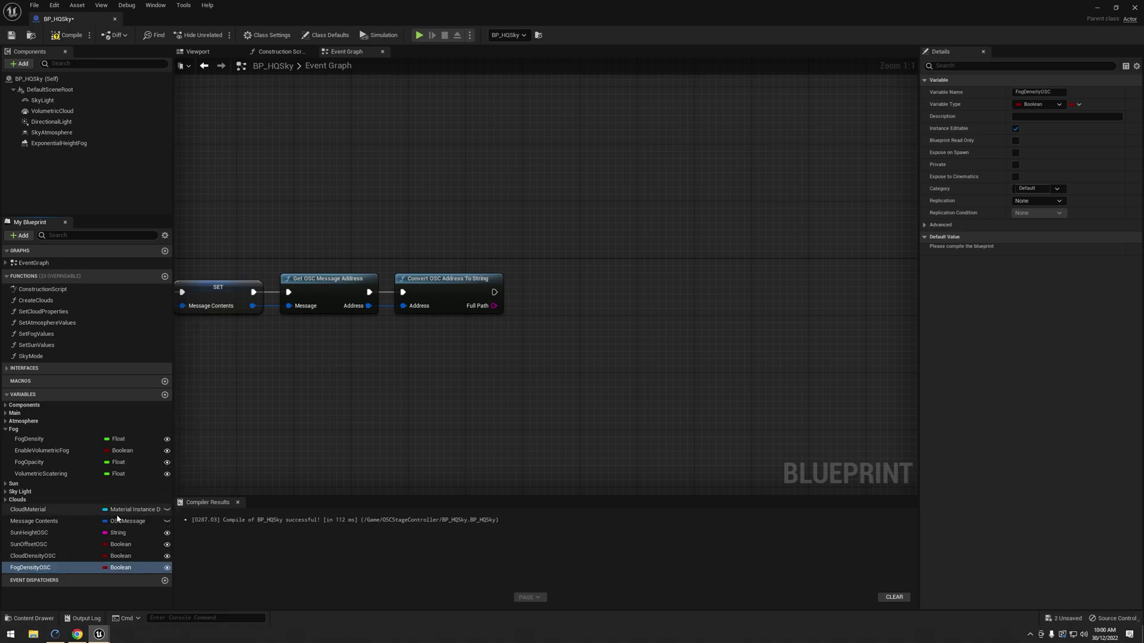
click(121, 544)
click(124, 411)
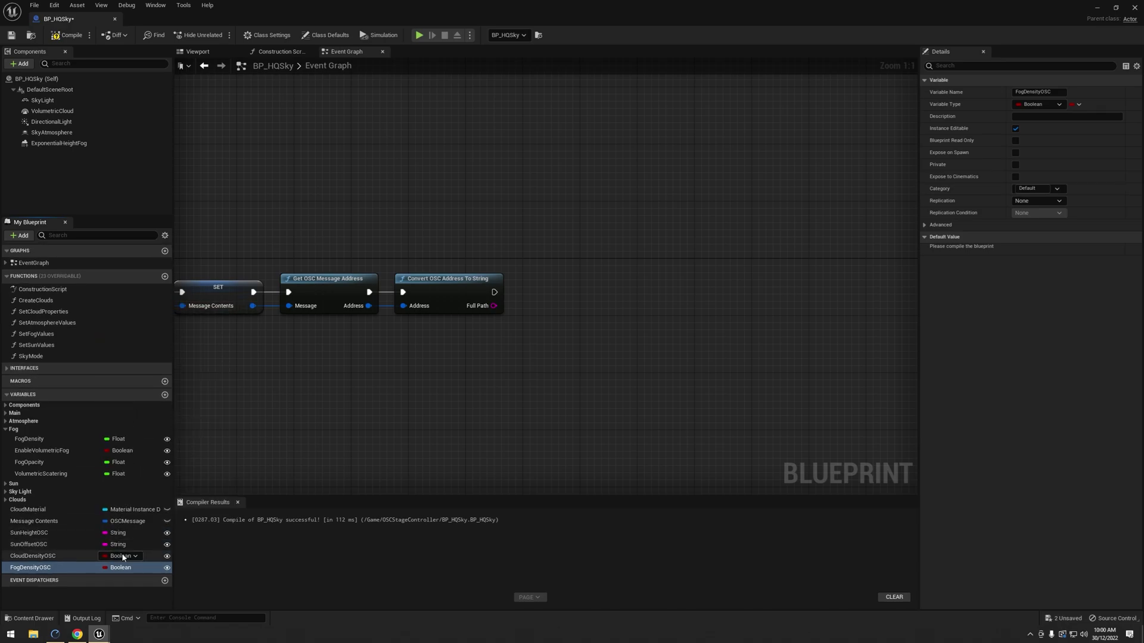
click(121, 556)
click(145, 418)
click(121, 568)
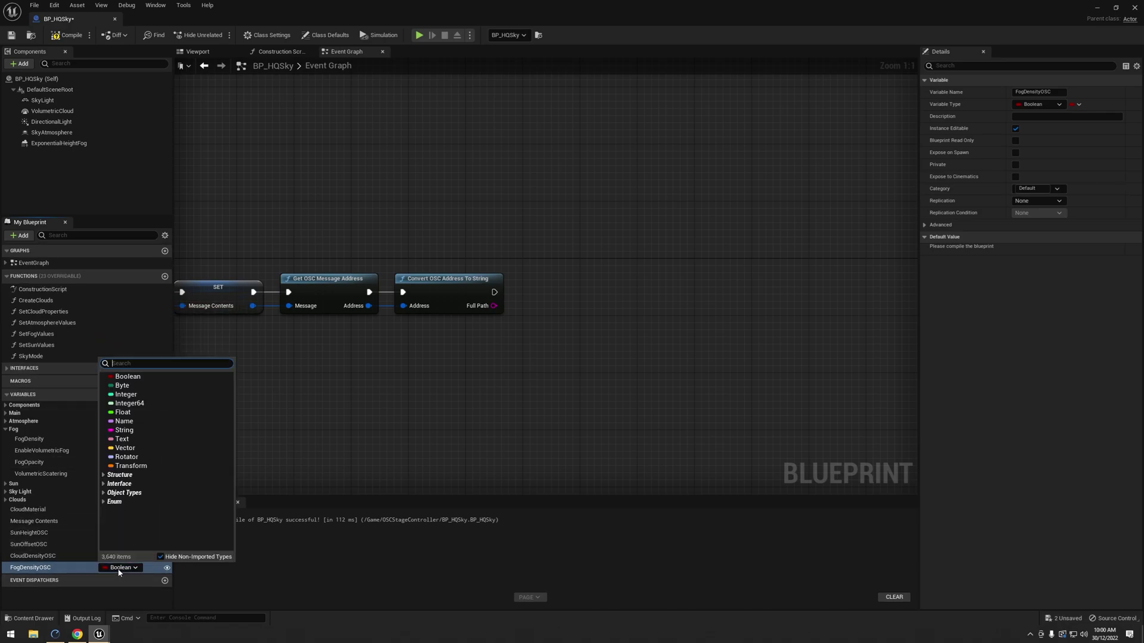
click(126, 432)
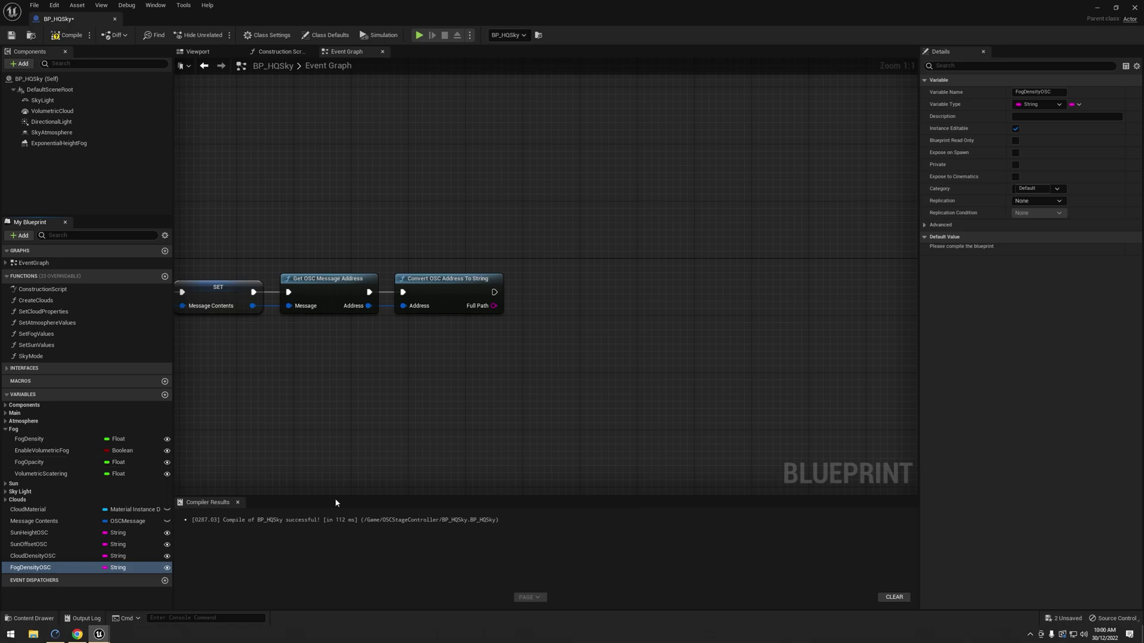
Give FogDensityOSC the category OSC and move the other three variables into it
click(1027, 189)
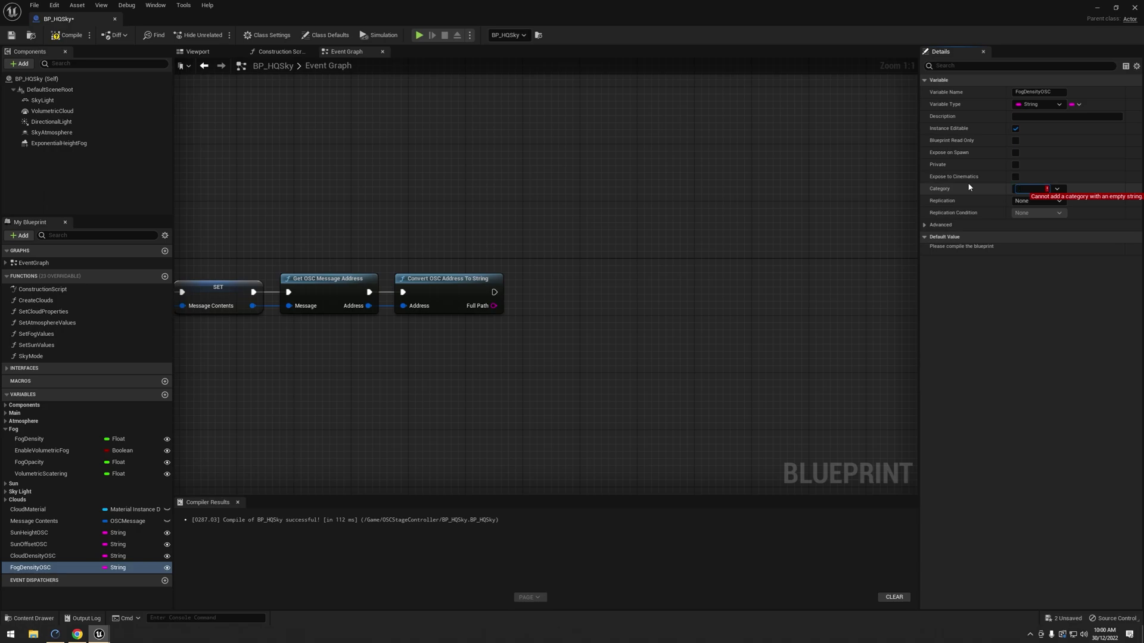
text(OSC)
key(Return)
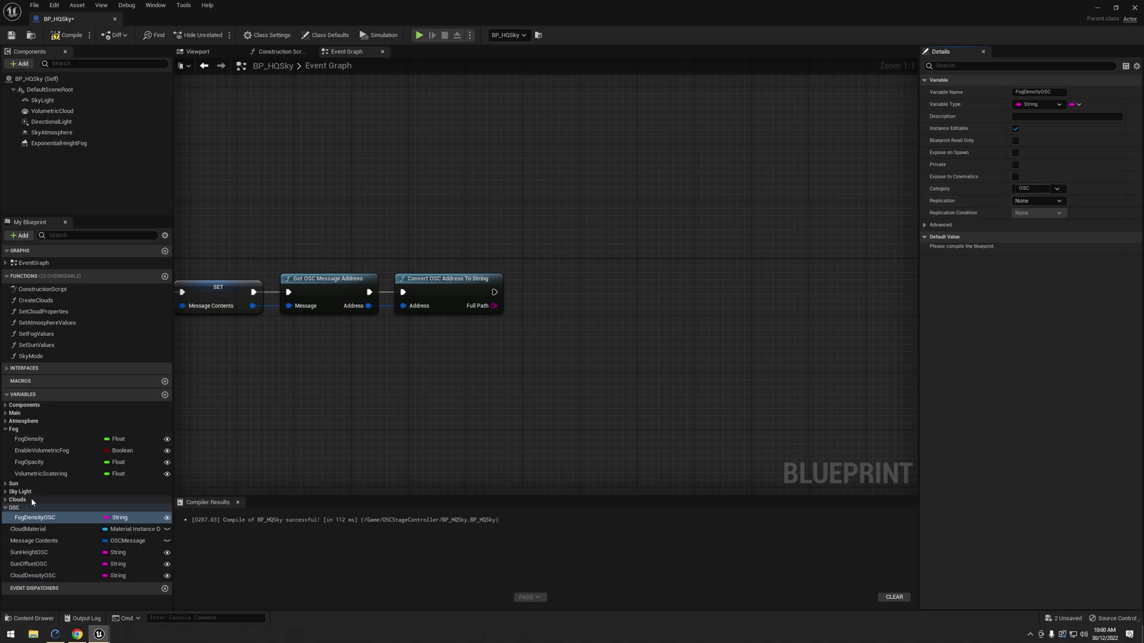
drag(29, 553, 15, 510)
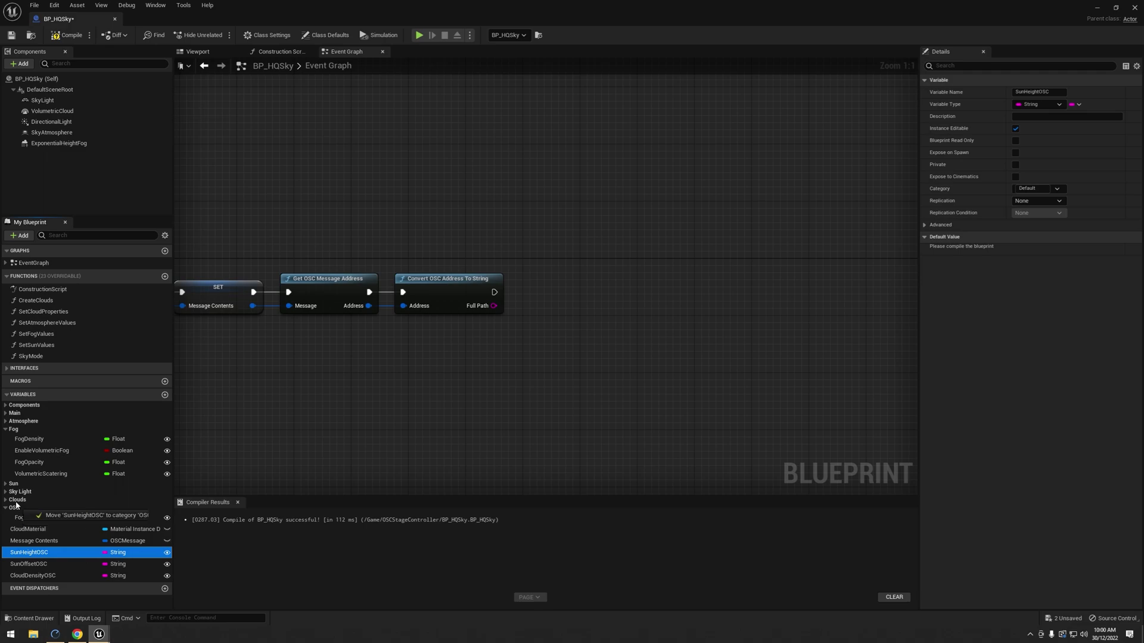
drag(29, 558, 19, 510)
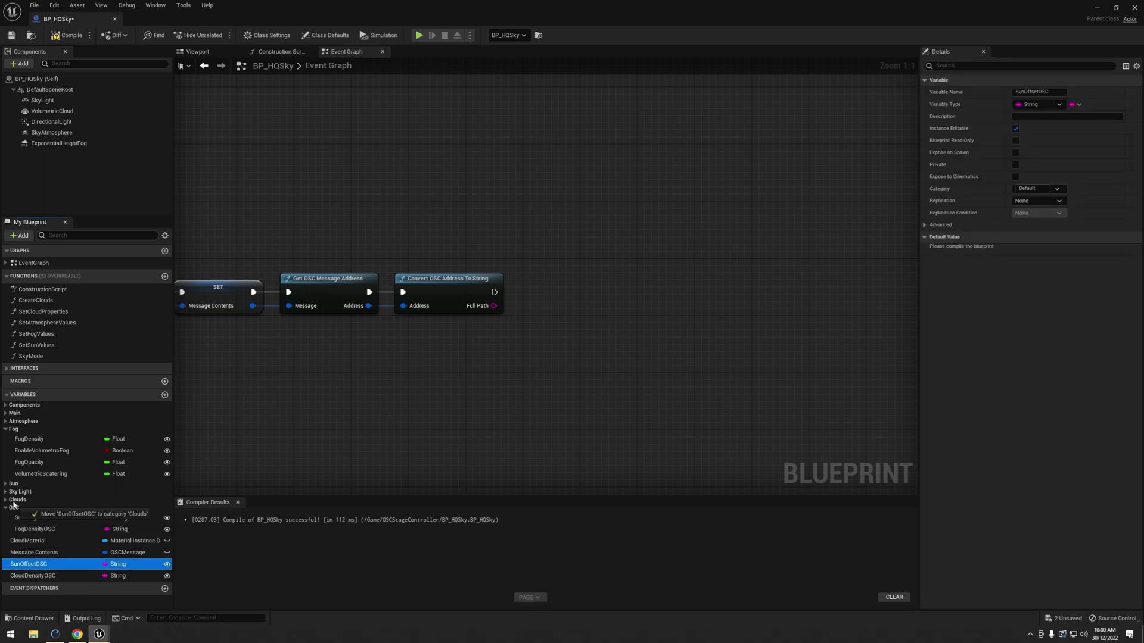
mouse_move(32, 576)
mouse_down()
mouse_move(28, 518)
mouse_move(15, 509)
mouse_up()
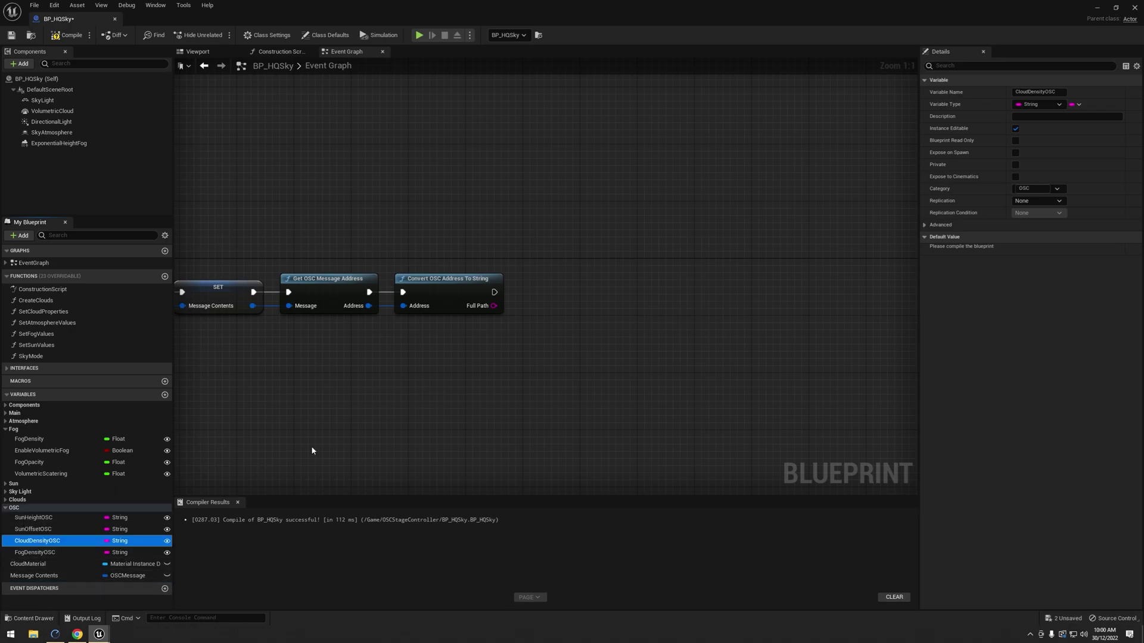
scroll(429, 385, down, 2)
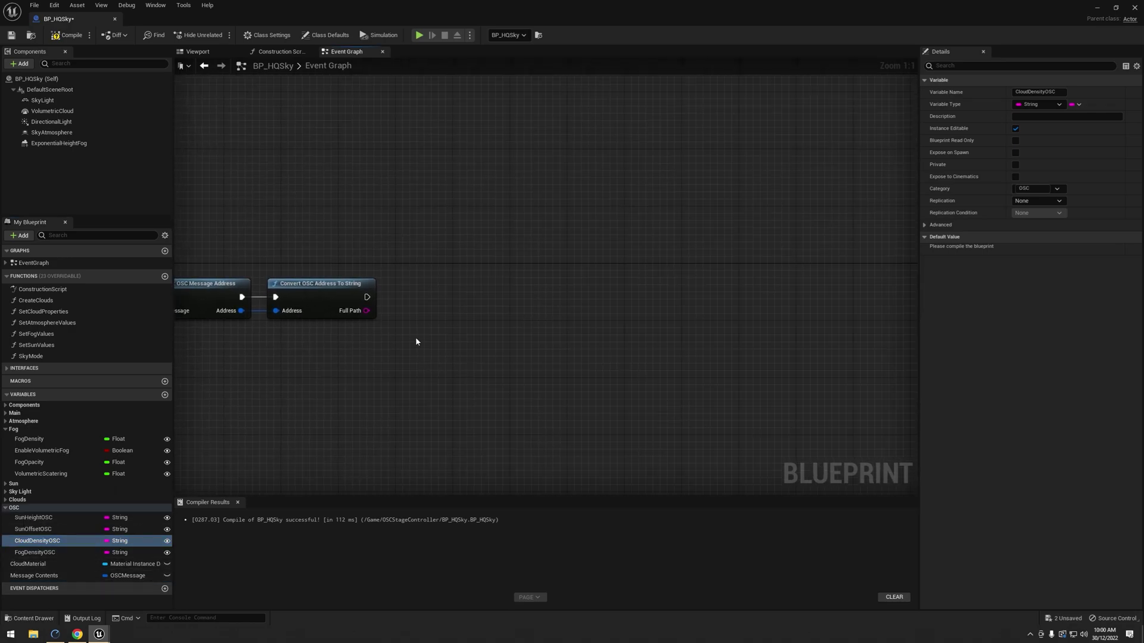
Add a vertical chain of Branch nodes after the address conversion, linked through False pins
right_click(454, 328)
text(B)
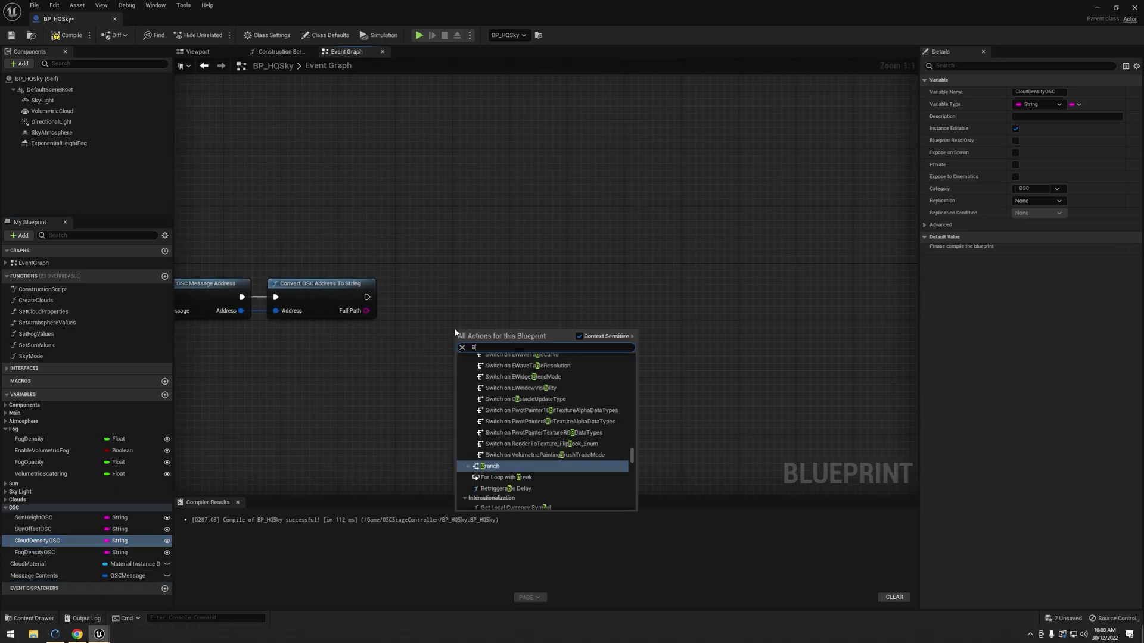
text(rnahcach)
key(Return)
drag(689, 407, 500, 291)
mouse_move(626, 314)
mouse_down()
mouse_move(572, 327)
mouse_move(528, 397)
mouse_move(498, 345)
mouse_up()
drag(679, 398, 486, 459)
Add getter nodes for the four OSC variables beside the Branches
right_drag(485, 459, 559, 407)
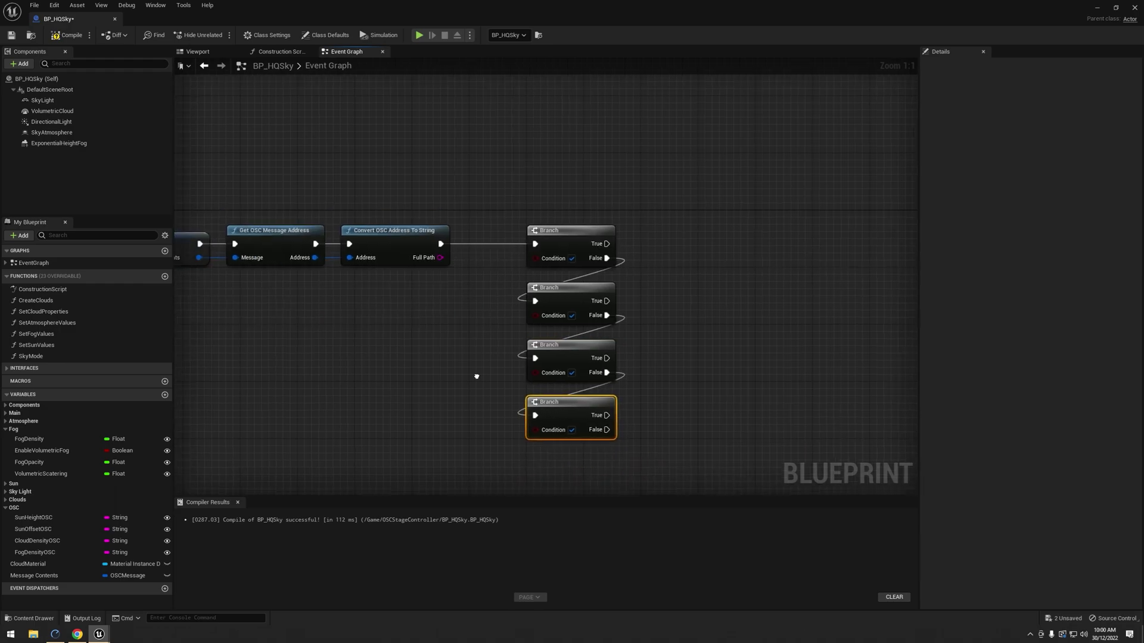
drag(33, 518, 268, 308)
click(291, 335)
mouse_move(33, 517)
ctrl+mouse_down()
mouse_move(318, 340)
mouse_move(312, 361)
ctrl+mouse_up()
mouse_move(38, 541)
ctrl+mouse_down()
mouse_move(308, 390)
mouse_move(299, 419)
ctrl+mouse_up()
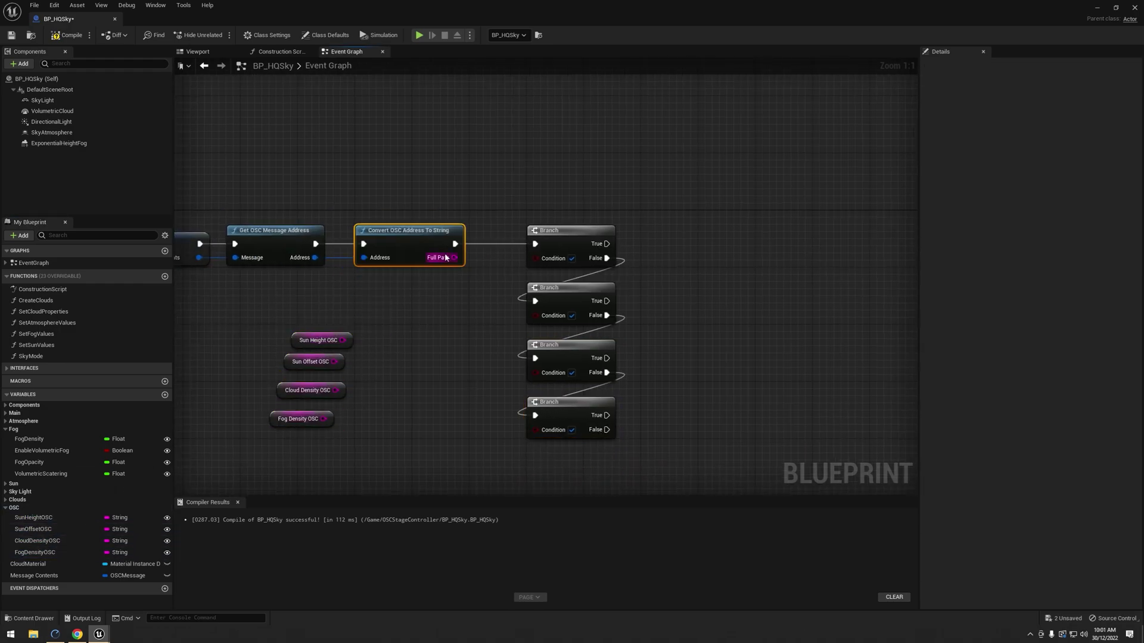
Compare the address Full Path with each OSC variable using == nodes wired to the Branch Conditions
mouse_move(440, 258)
mouse_down()
mouse_move(465, 286)
mouse_move(384, 411)
mouse_up()
click(430, 295)
key(ctrl+d)
key(ctrl+d)
key(ctrl+d)
drag(317, 339, 299, 298)
drag(311, 361, 296, 333)
drag(308, 390, 293, 376)
alt+click(455, 257)
drag(445, 289, 537, 259)
drag(445, 418, 536, 430)
scroll(541, 436, down, 3)
Add custom events UpdateSunHeight, UpdateSunOffset, Update Cloud Density and UpdateFogDensity
click(396, 314)
right_click(396, 314)
text(UpdateSunHeight)
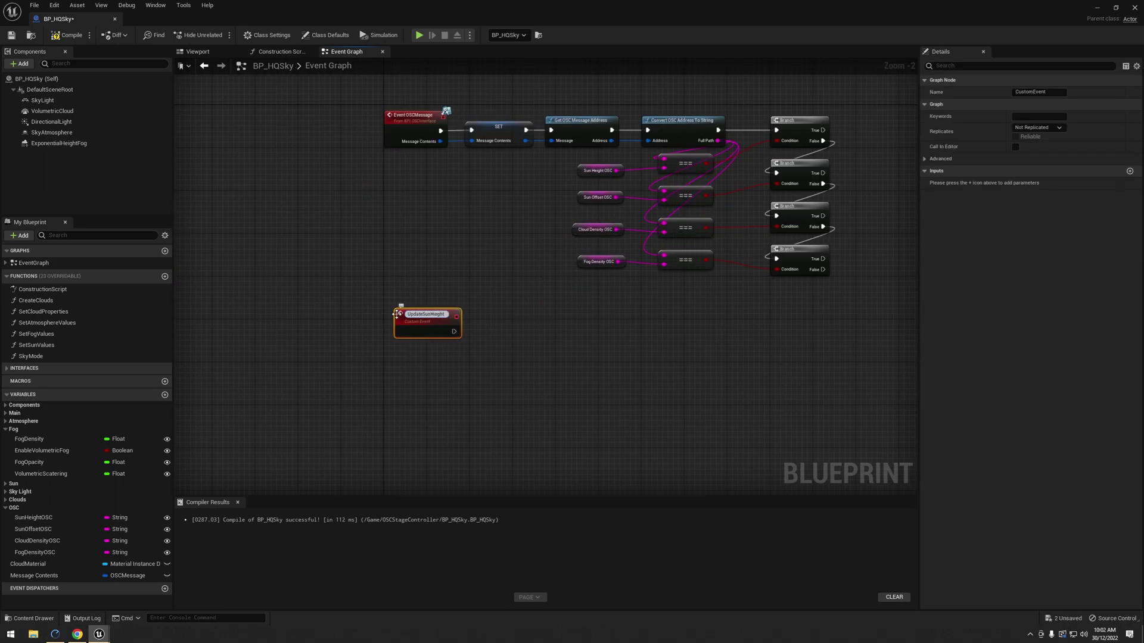
key(Return)
scroll(527, 228, up, 2)
right_click(394, 310)
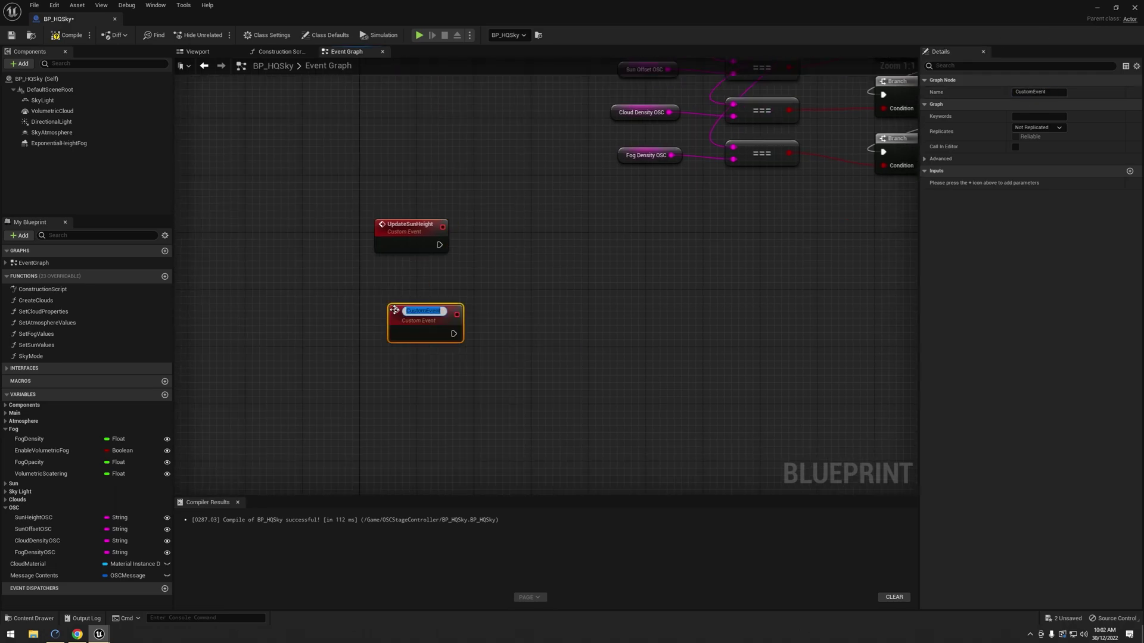
text(SunOffset)
key(Return)
right_click(387, 390)
text(Update)
text(ty)
key(Return)
scroll(387, 390, down, 1)
right_click(368, 428)
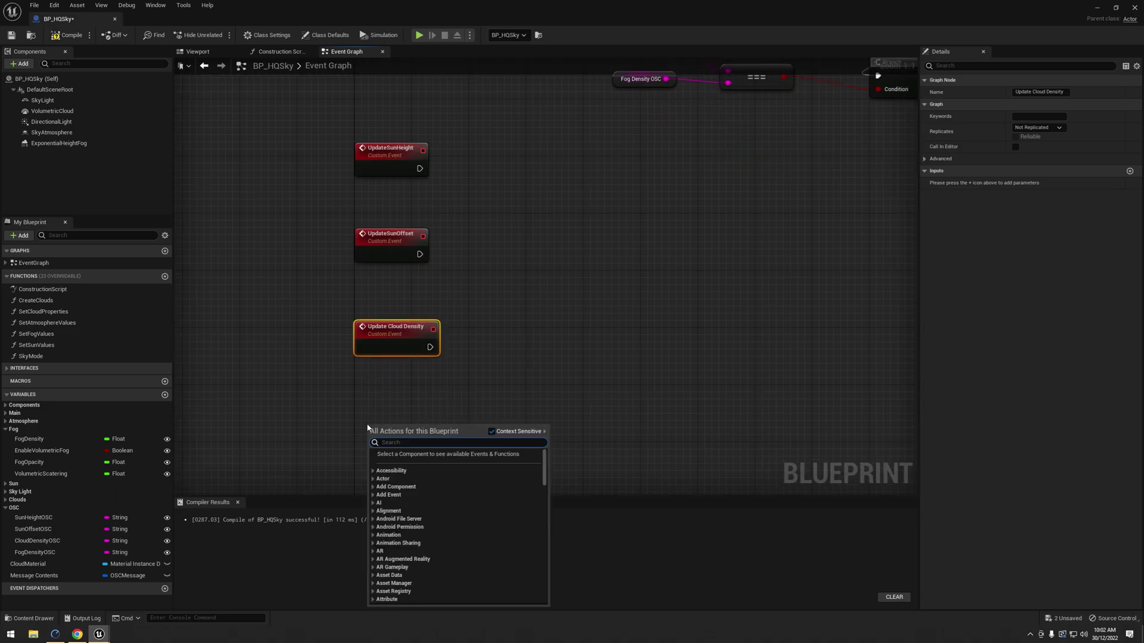
text(customUpdate)
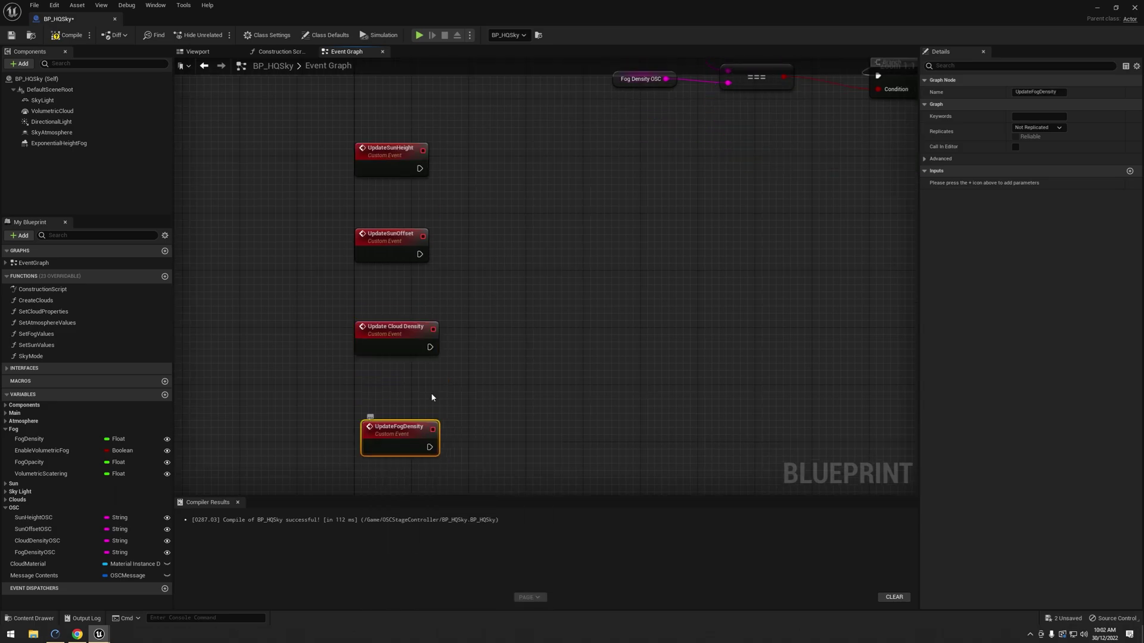
Call the matching update event from each Branch's True output
click(688, 178)
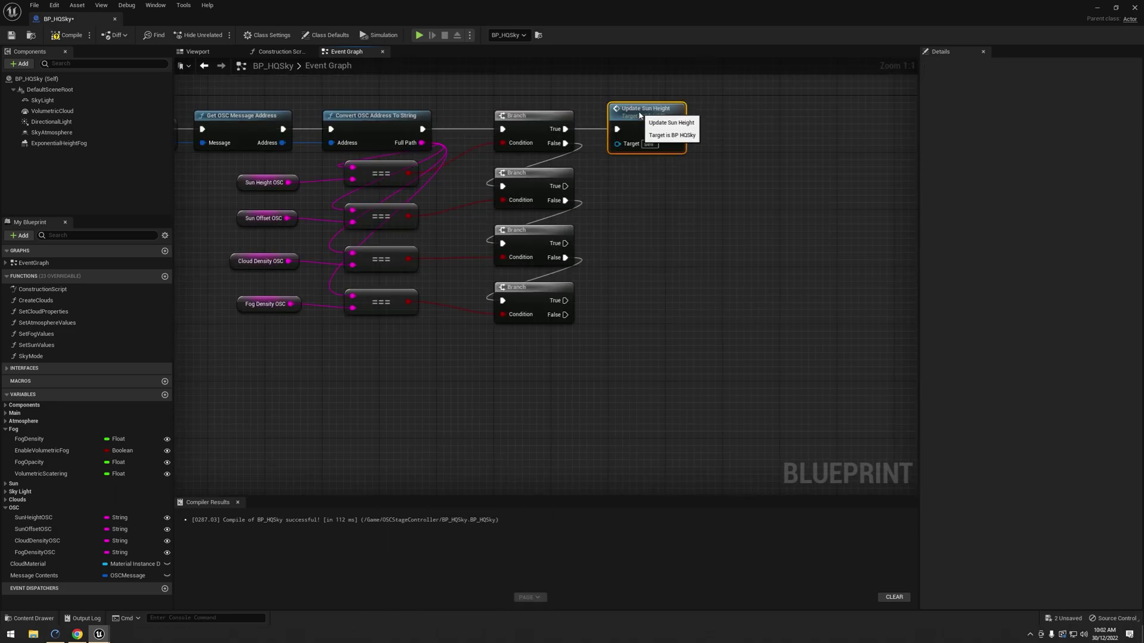
drag(558, 185, 648, 192)
text(update)
click(693, 198)
drag(555, 245, 630, 268)
text(update)
click(684, 335)
text(update)
mouse_move(558, 301)
mouse_down()
mouse_move(629, 304)
mouse_move(648, 282)
mouse_up()
click(684, 368)
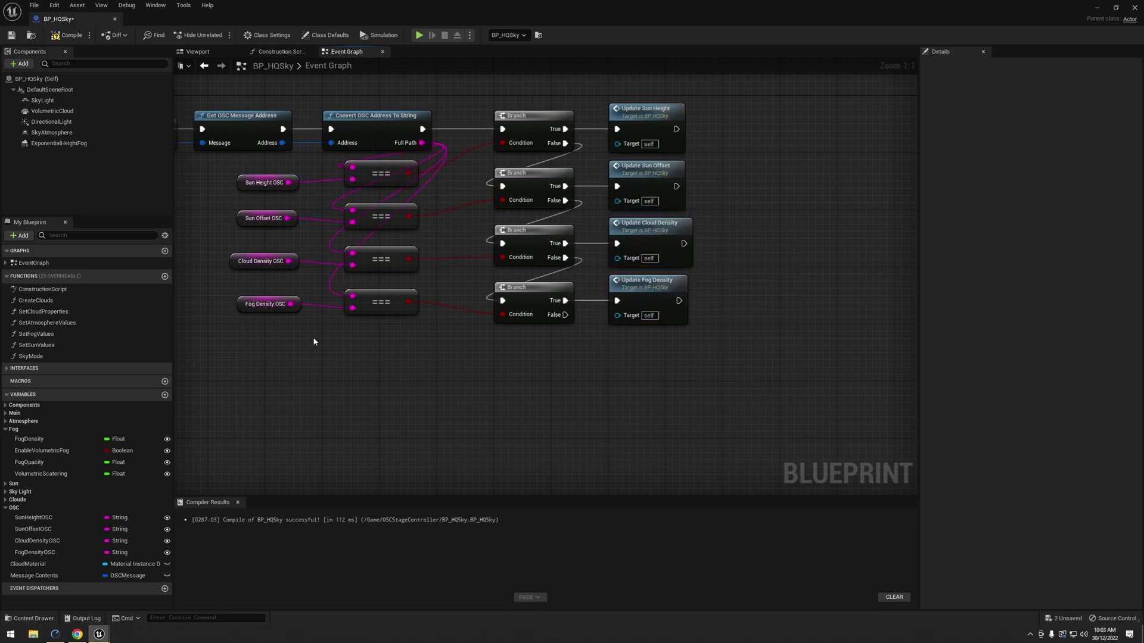
scroll(313, 338, down, 1)
Align UpdateFogDensity with the other custom events and review the finished graph
mouse_move(313, 337)
right_down()
mouse_move(441, 288)
mouse_move(340, 227)
right_up()
scroll(451, 283, up, 1)
drag(361, 219, 574, 373)
click(552, 312)
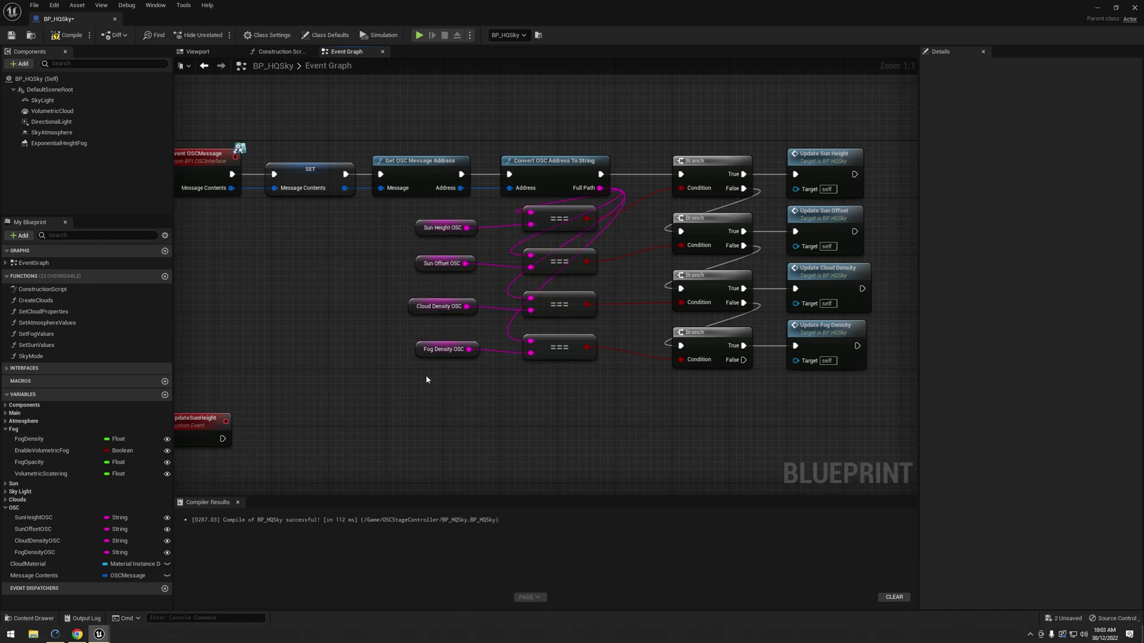
right_drag(660, 210, 568, 218)
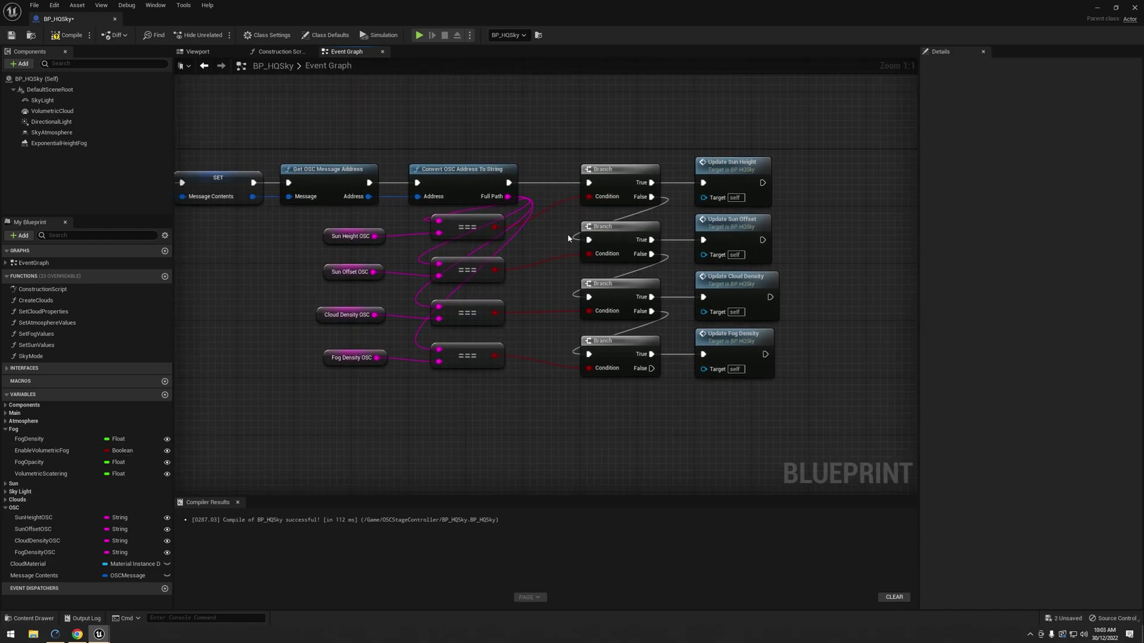
mouse_move(649, 201)
right_down()
mouse_move(754, 233)
mouse_move(402, 268)
right_up()
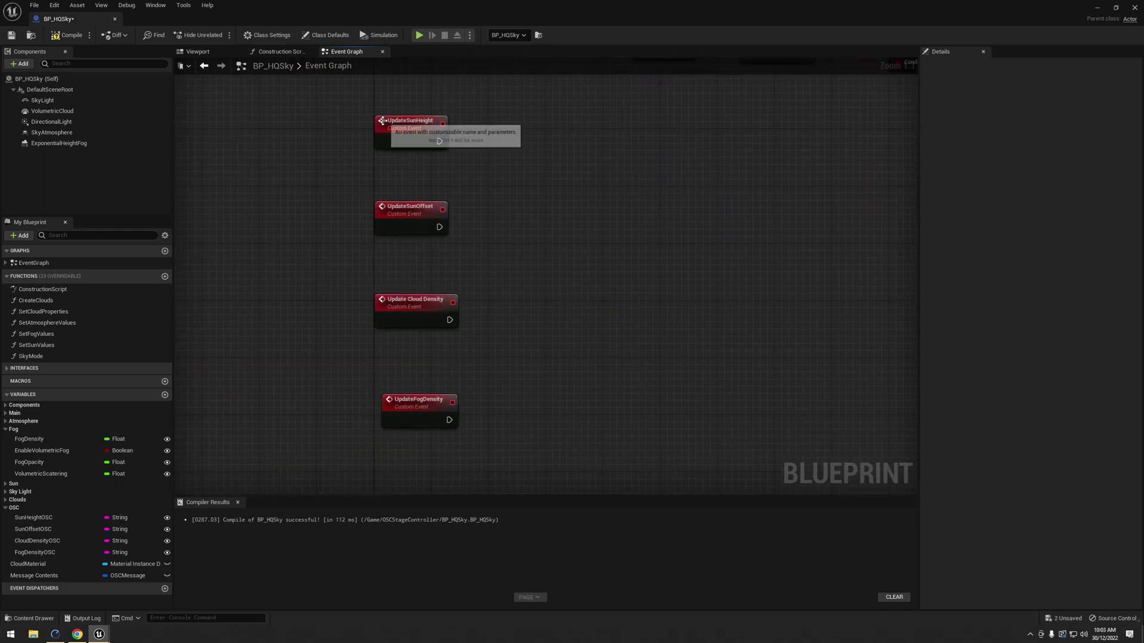
drag(388, 417, 382, 419)
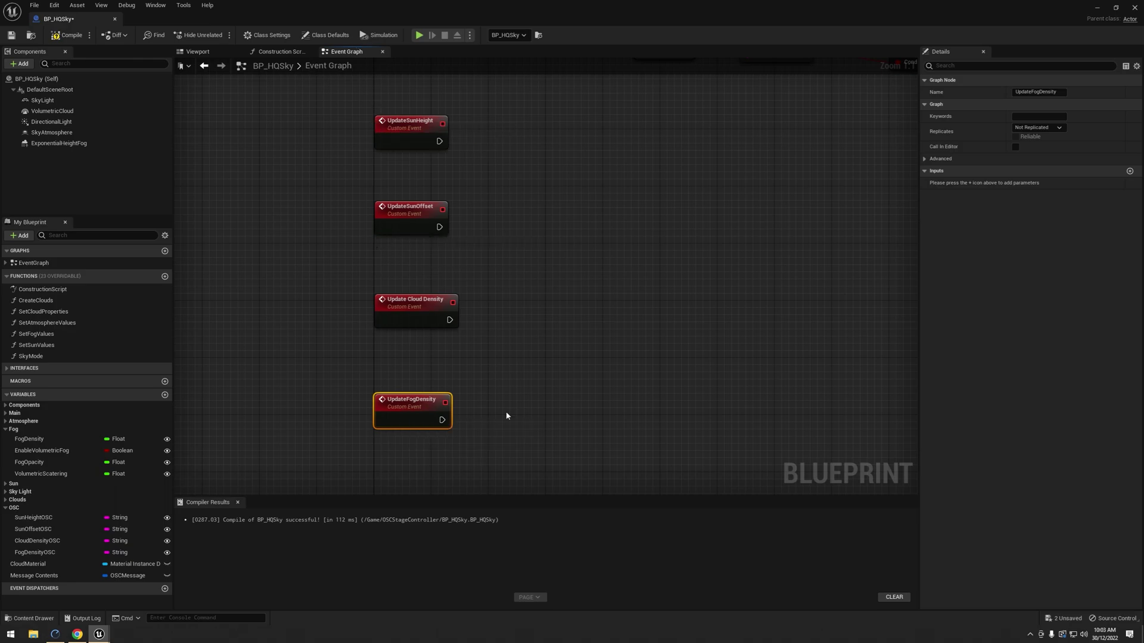
right_drag(563, 370, 580, 129)
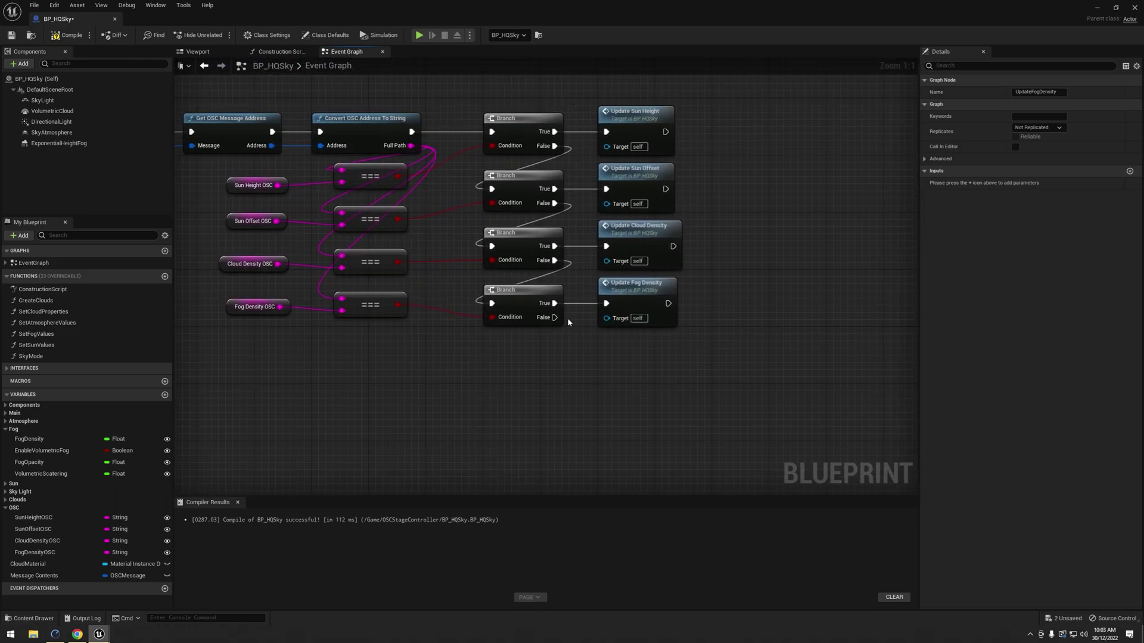
scroll(527, 350, down, 2)
right_drag(559, 315, 408, 331)
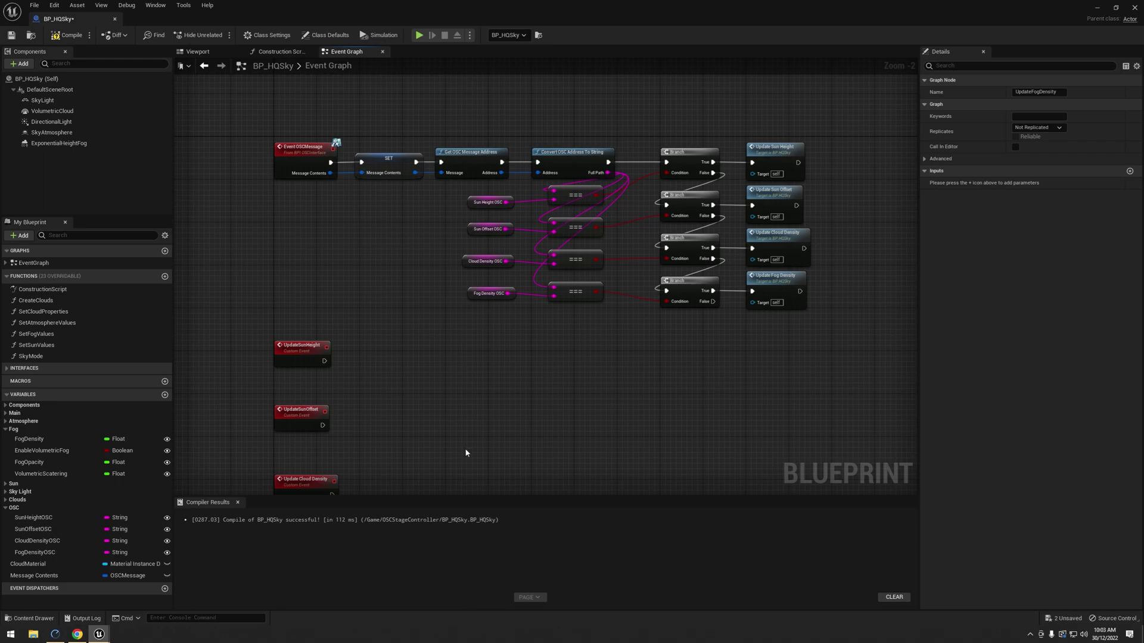
Wire UpdateSunHeight into Get OSC Message Float At Index reading a Message Contents getter, then open the HQ Sky surface
mouse_move(476, 451)
right_down()
mouse_move(503, 329)
mouse_move(482, 337)
mouse_move(462, 252)
right_up()
scroll(436, 324, up, 2)
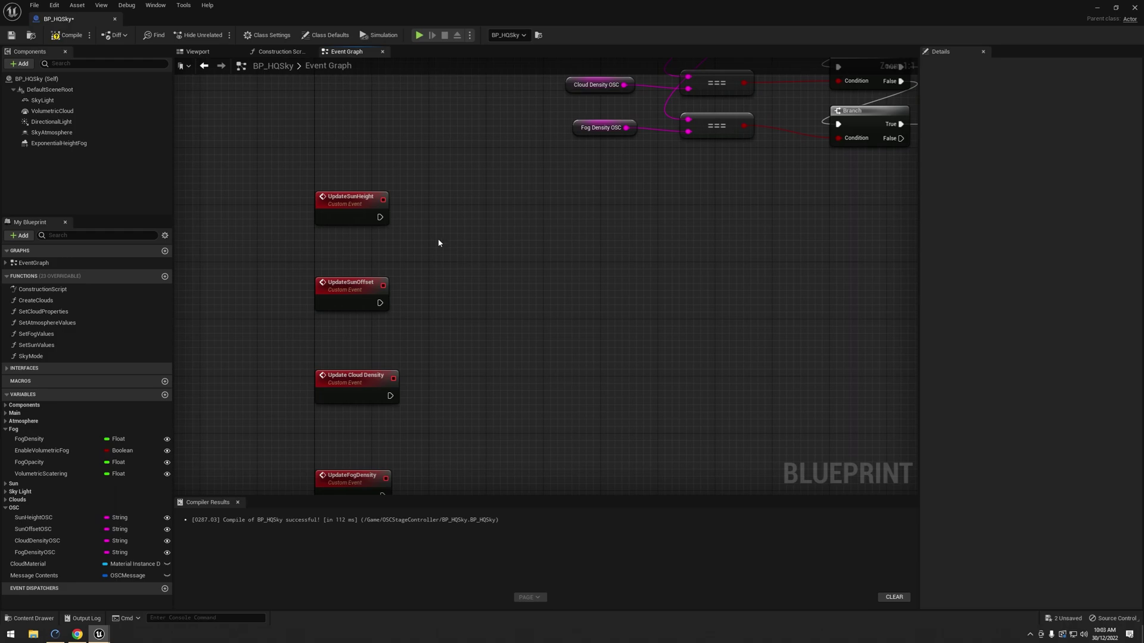
mouse_move(35, 575)
mouse_down()
mouse_move(333, 268)
mouse_move(323, 243)
mouse_move(430, 232)
mouse_up()
click(367, 257)
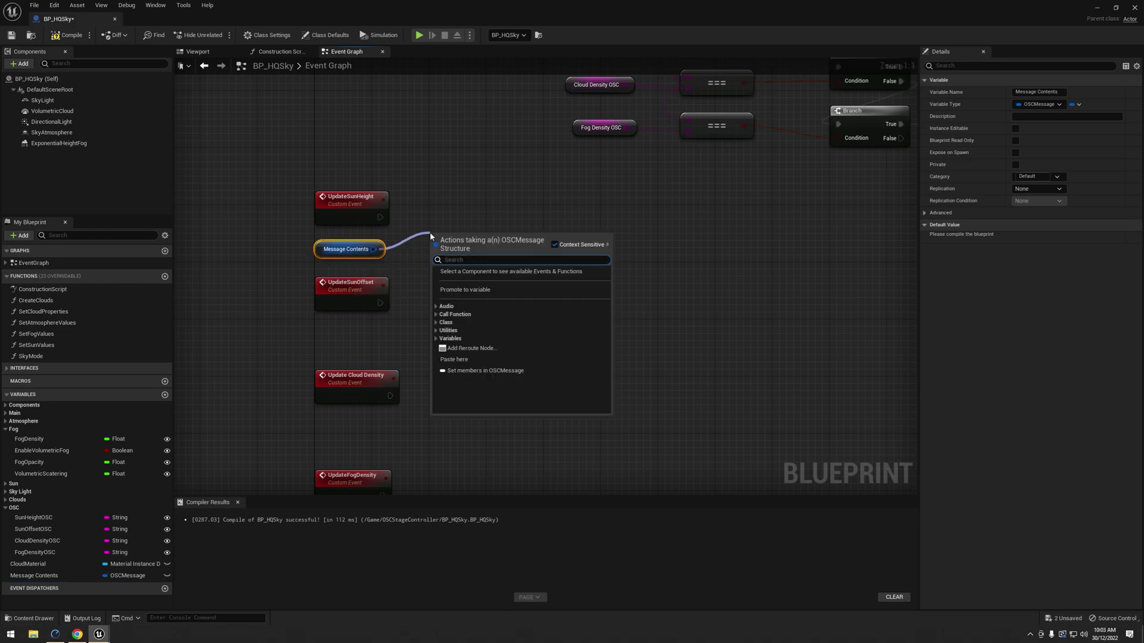
text(get floa)
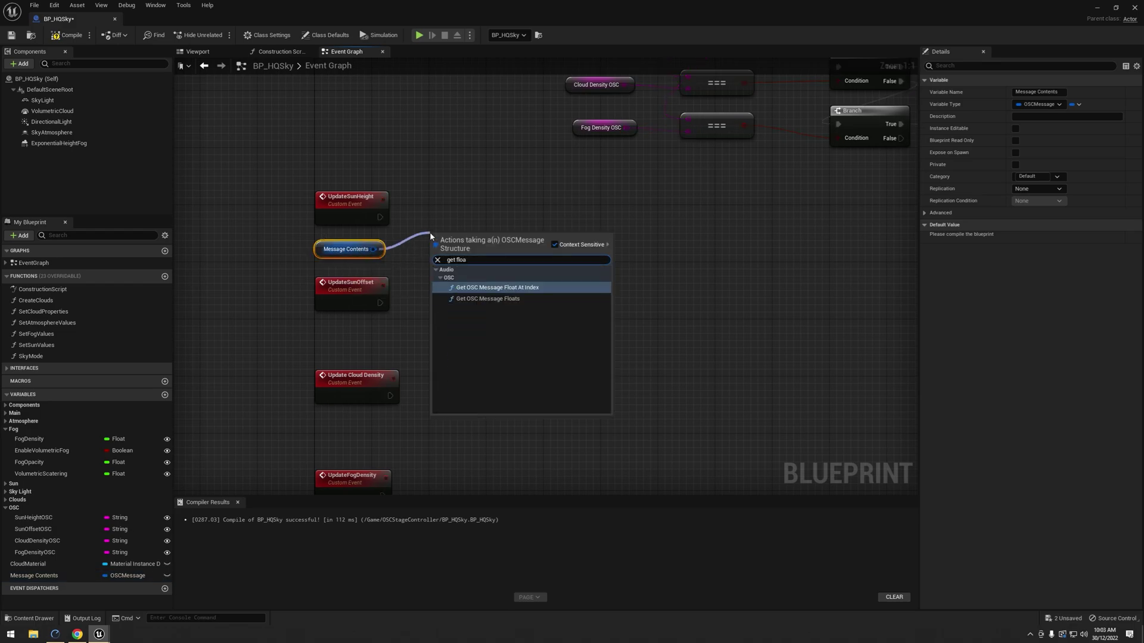
key(Return)
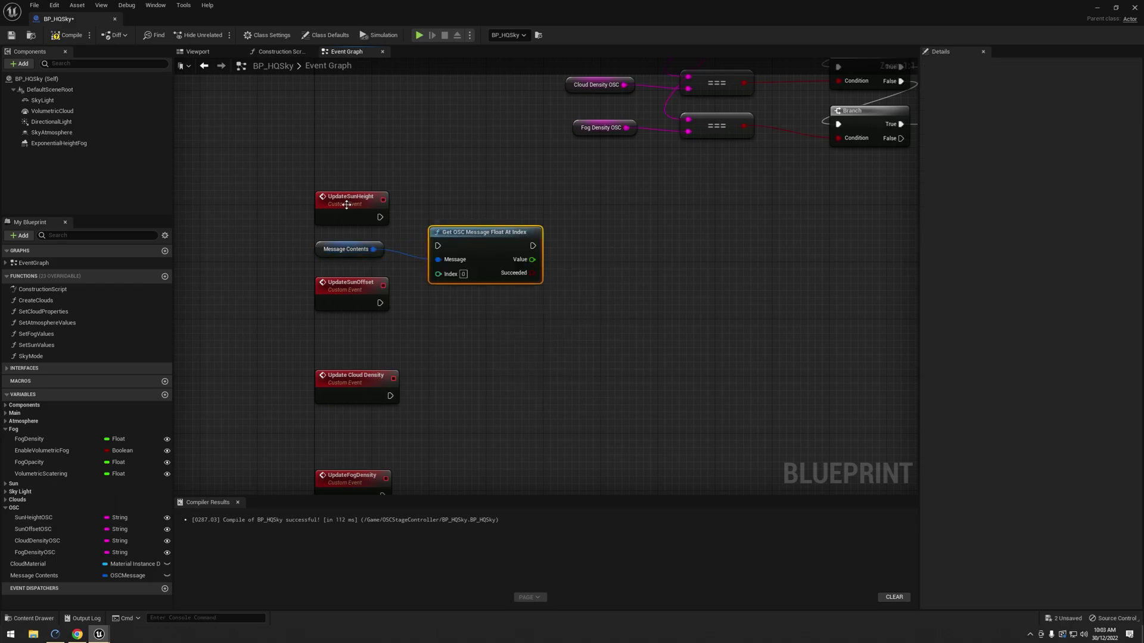
mouse_move(379, 217)
mouse_down()
mouse_move(432, 242)
mouse_move(435, 208)
mouse_up()
key(alt+Tab)
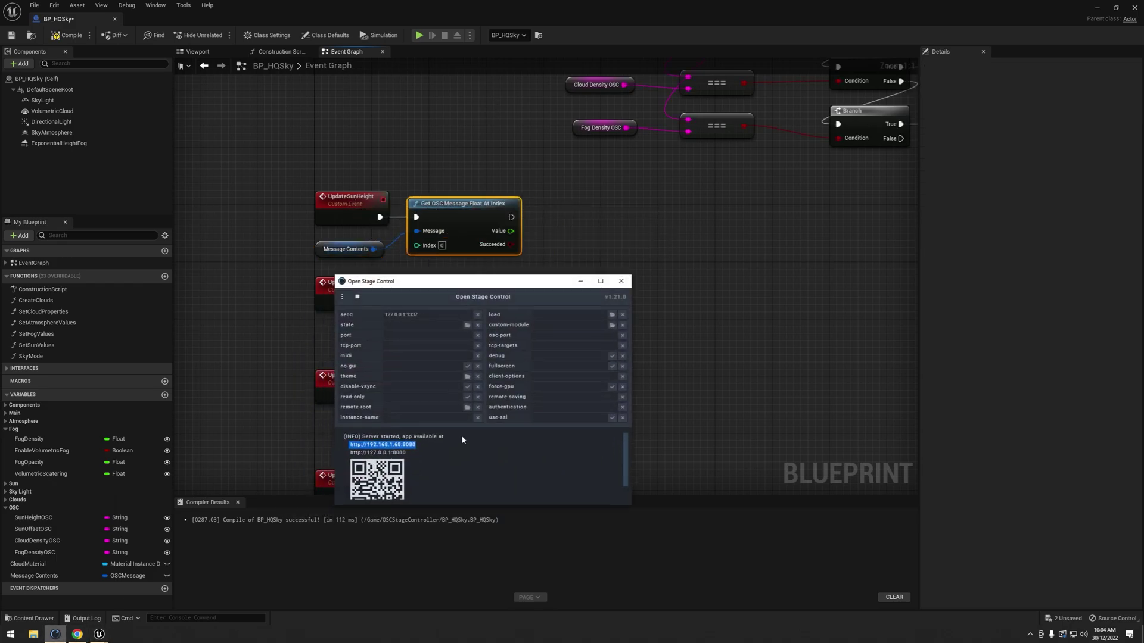
click(56, 634)
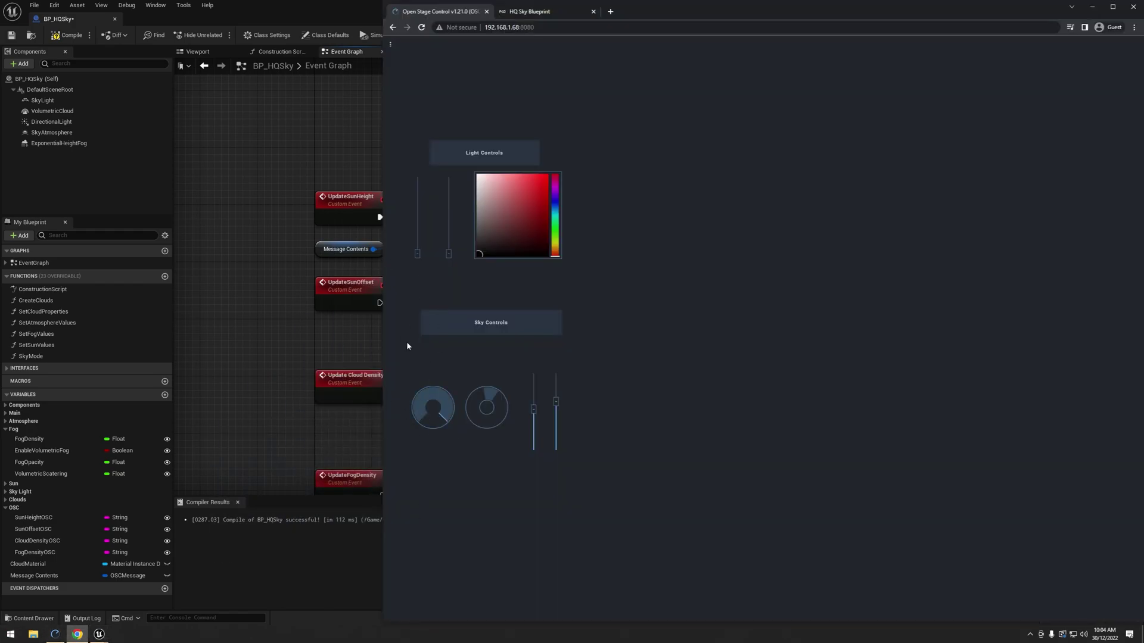
Feed the OSC float Value into Map Range Clamped with In Range B 1, then hide the editor
click(201, 274)
right_drag(500, 286, 429, 349)
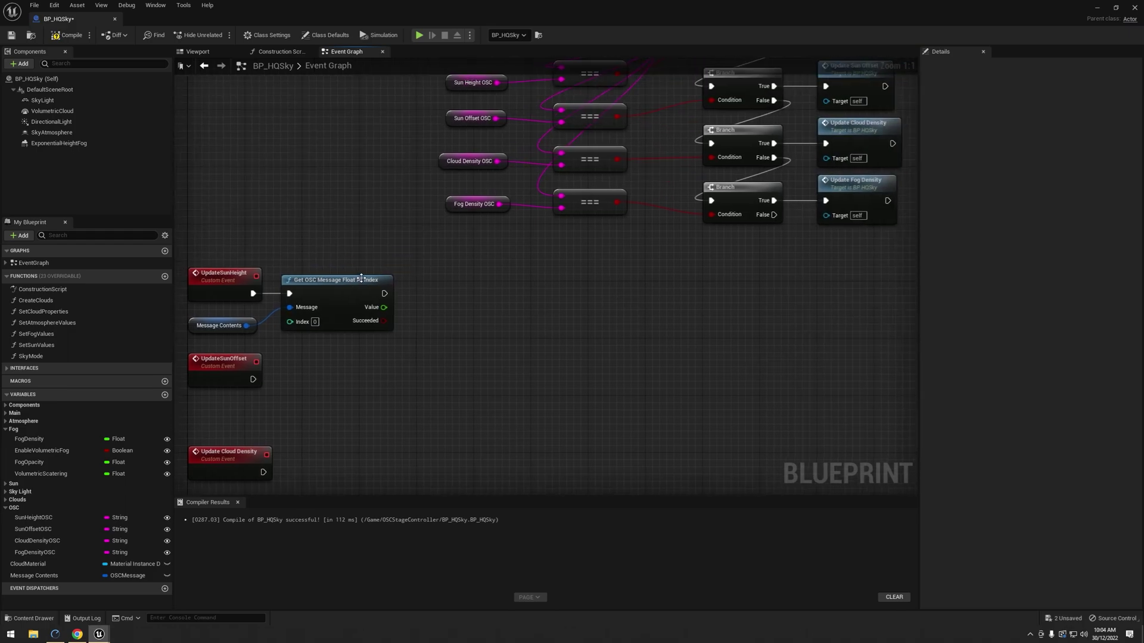
right_drag(429, 296, 417, 341)
drag(355, 287, 397, 351)
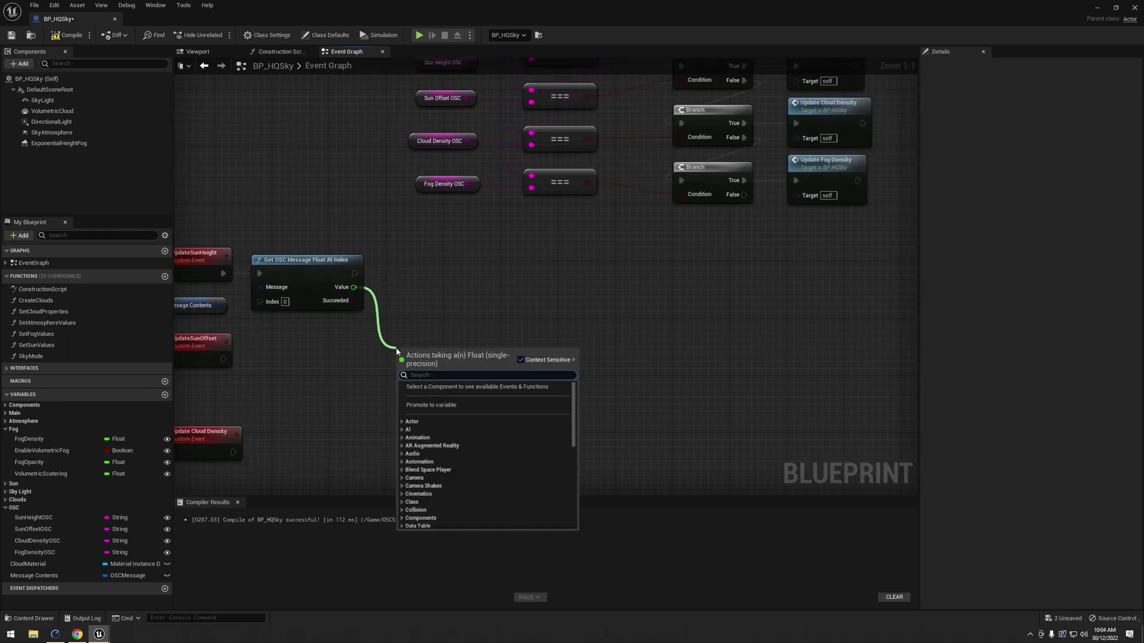
text(map range)
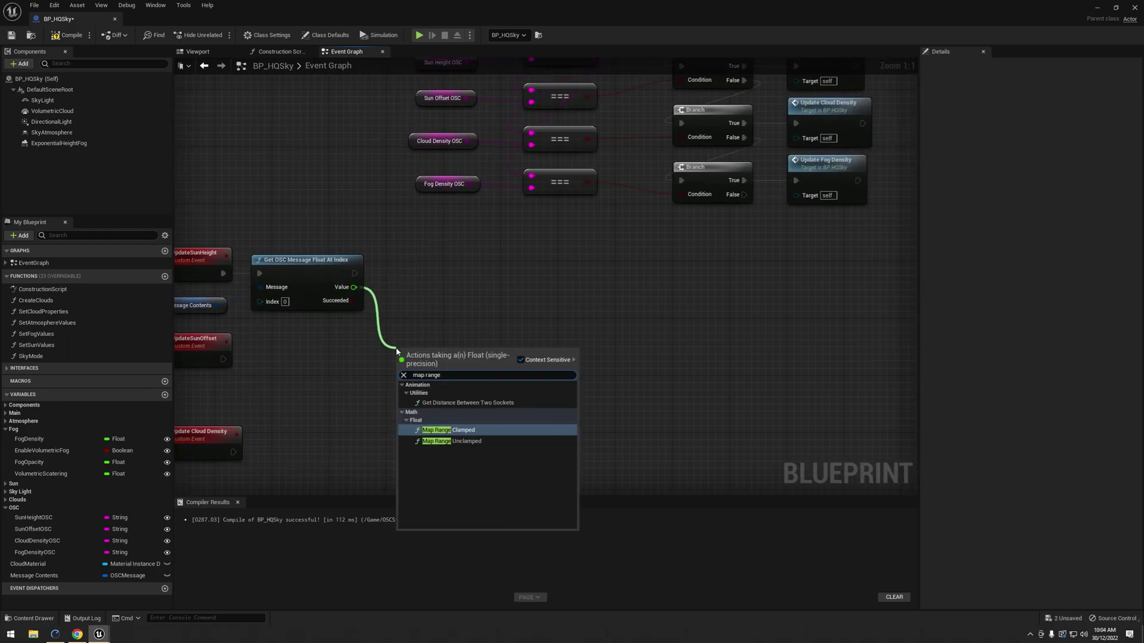
key(Return)
drag(433, 352, 424, 319)
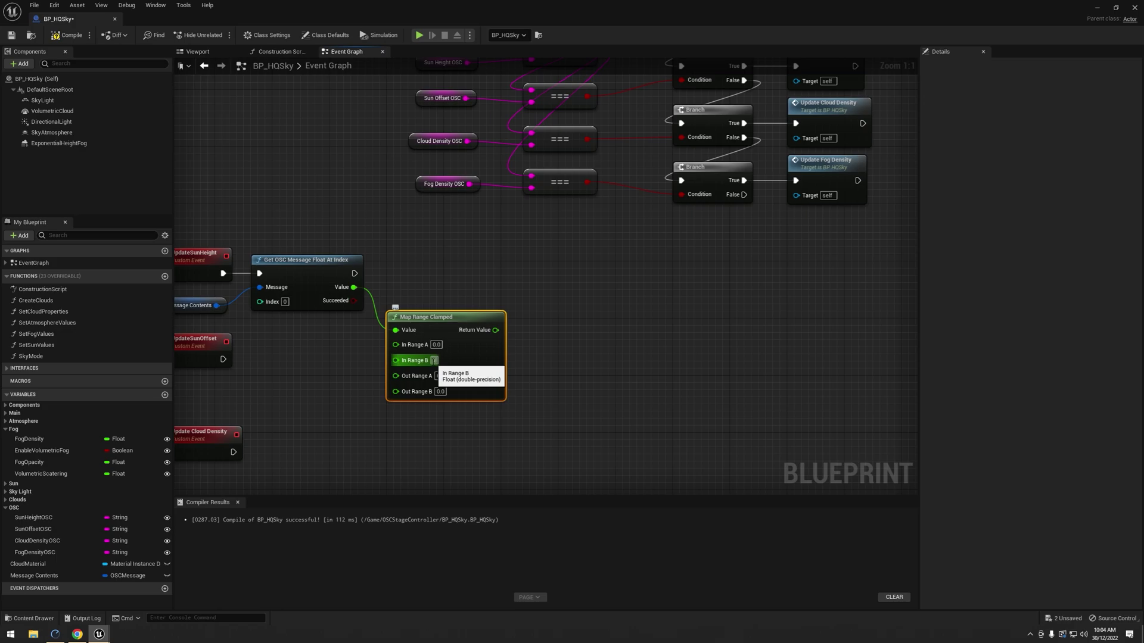
text(1)
key(Return)
click(554, 393)
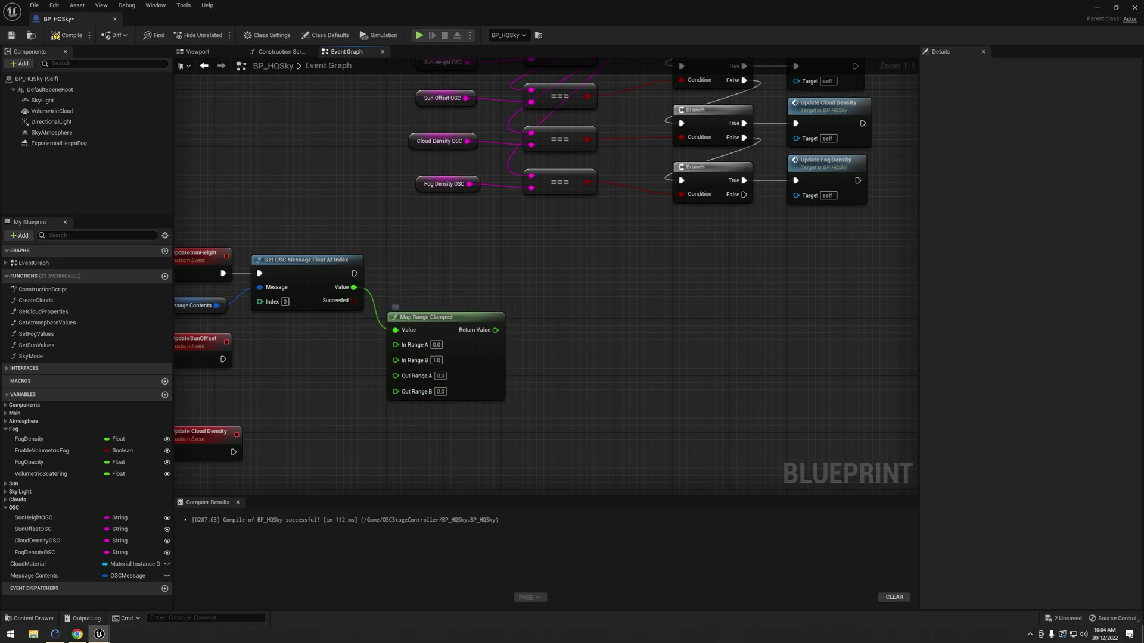
click(1105, 9)
Preview a sunset by dragging BP_HQSky's Sun Hight, then set it to 90 for daylight
right_drag(415, 268, 322, 286)
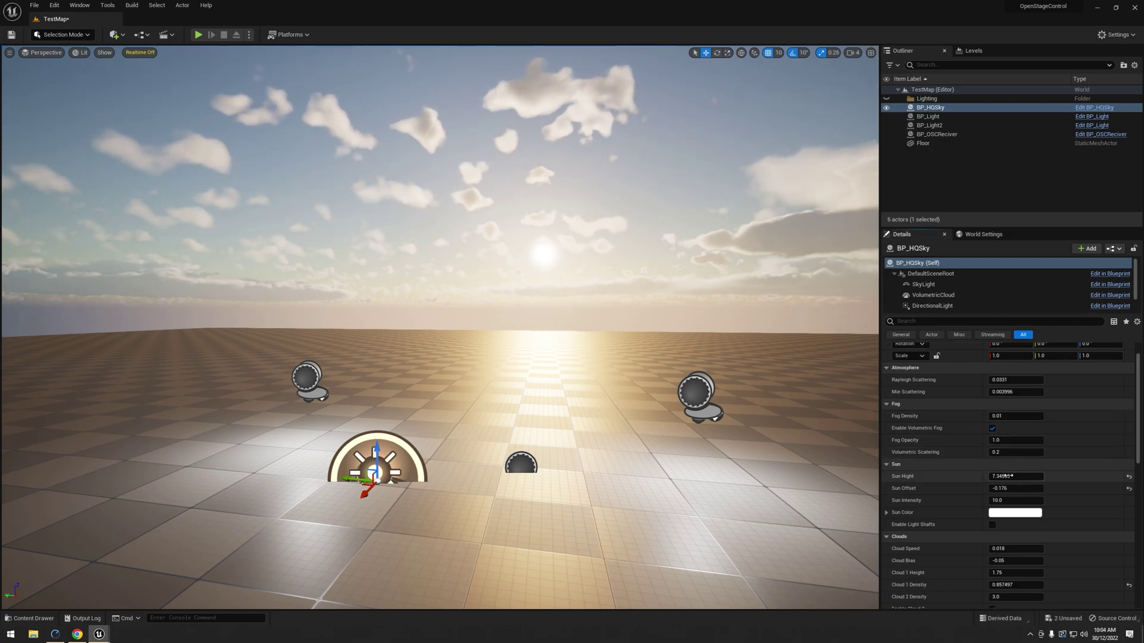
mouse_move(1010, 475)
mouse_down()
mouse_move(979, 475)
mouse_move(1014, 475)
mouse_up()
text(90)
key(Return)
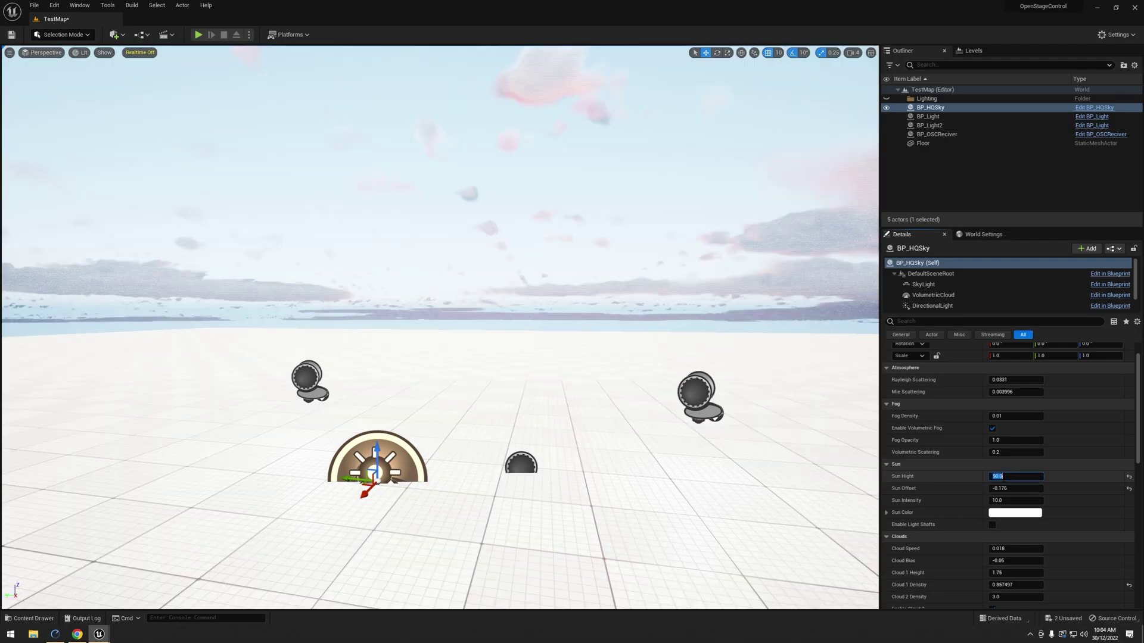
right_drag(447, 358, 537, 269)
right_drag(447, 402, 402, 357)
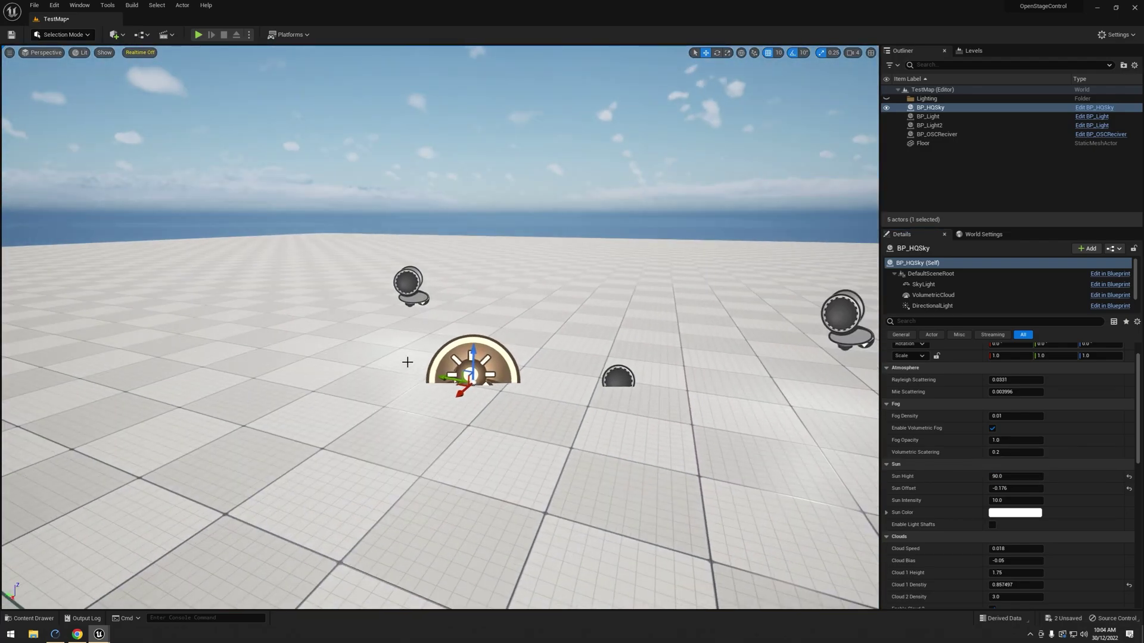
key(ctrl+space)
Reopen BP_HQSky and set the Map Range Clamped Out Range to -10 and 90
double_click(332, 488)
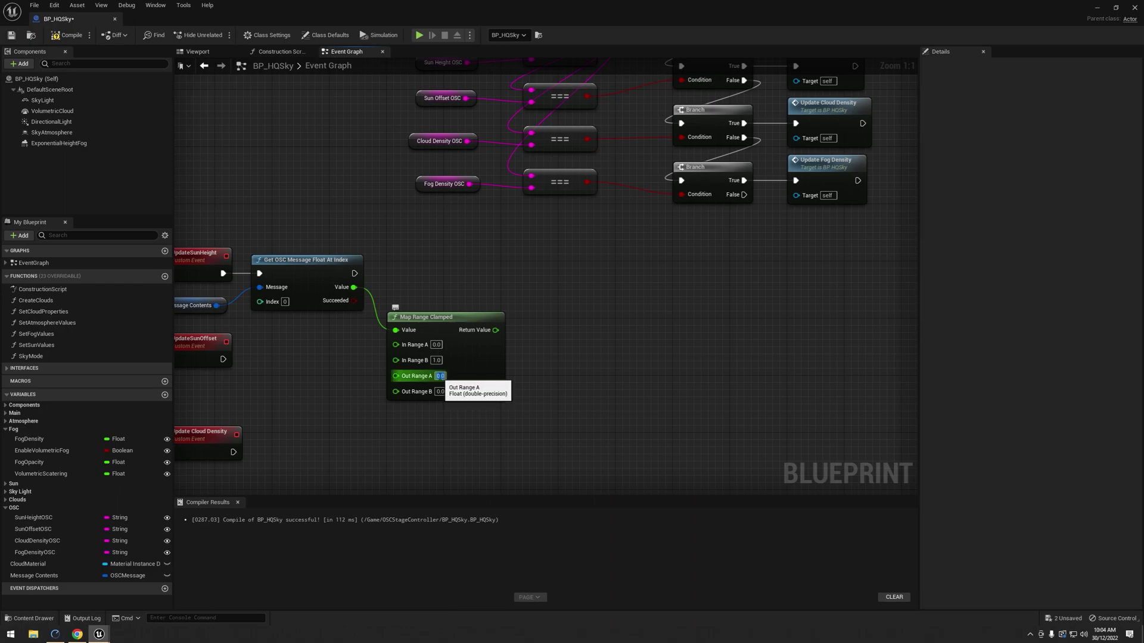
click(440, 377)
text(-10)
key(Return)
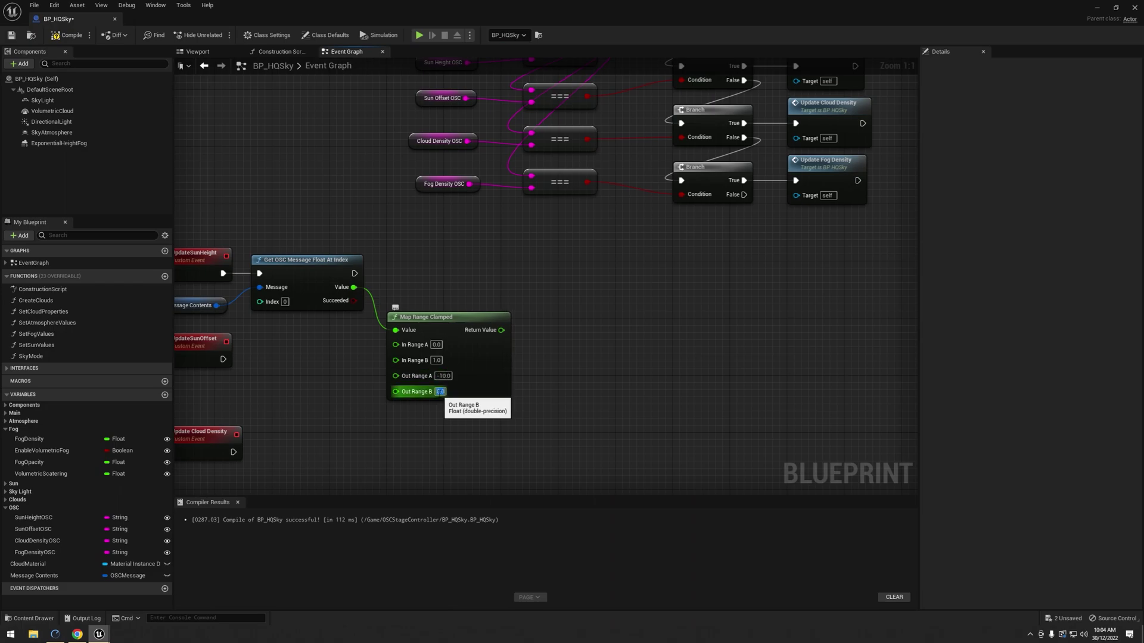
text(90)
key(Return)
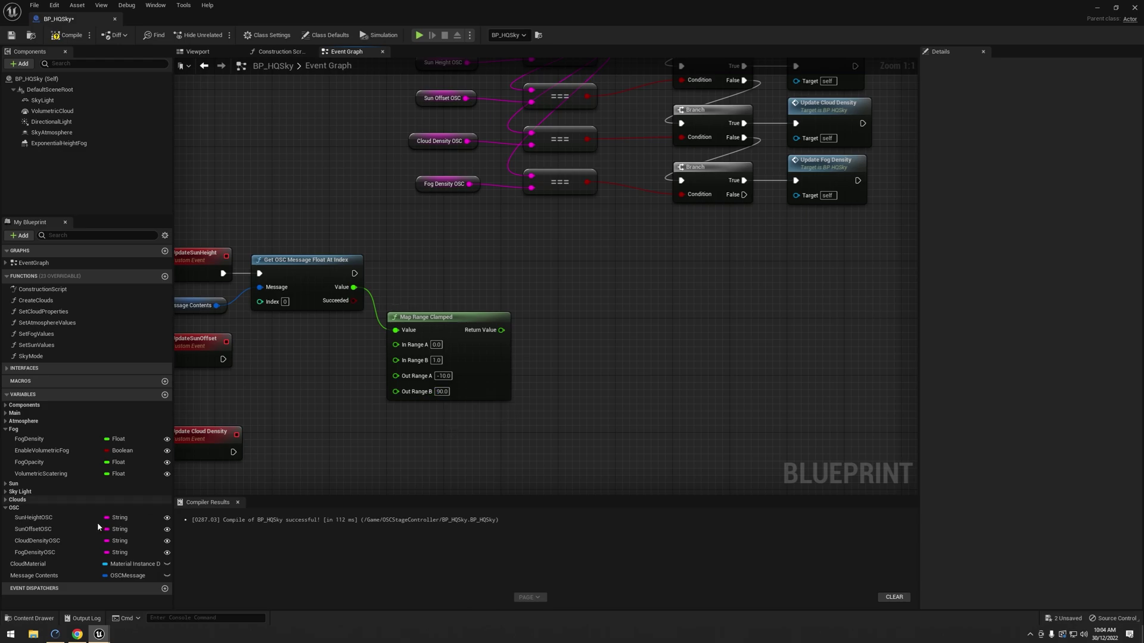
Set Sun Hight from the mapped value after the OSC read, followed by a Set Sun Values call
click(2, 430)
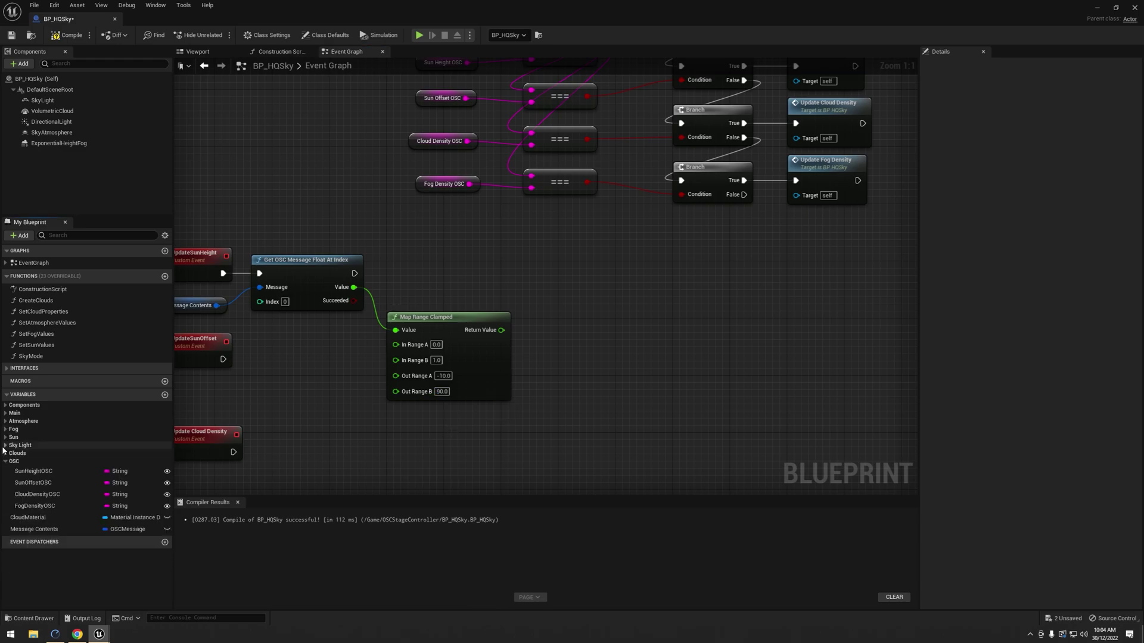
click(4, 439)
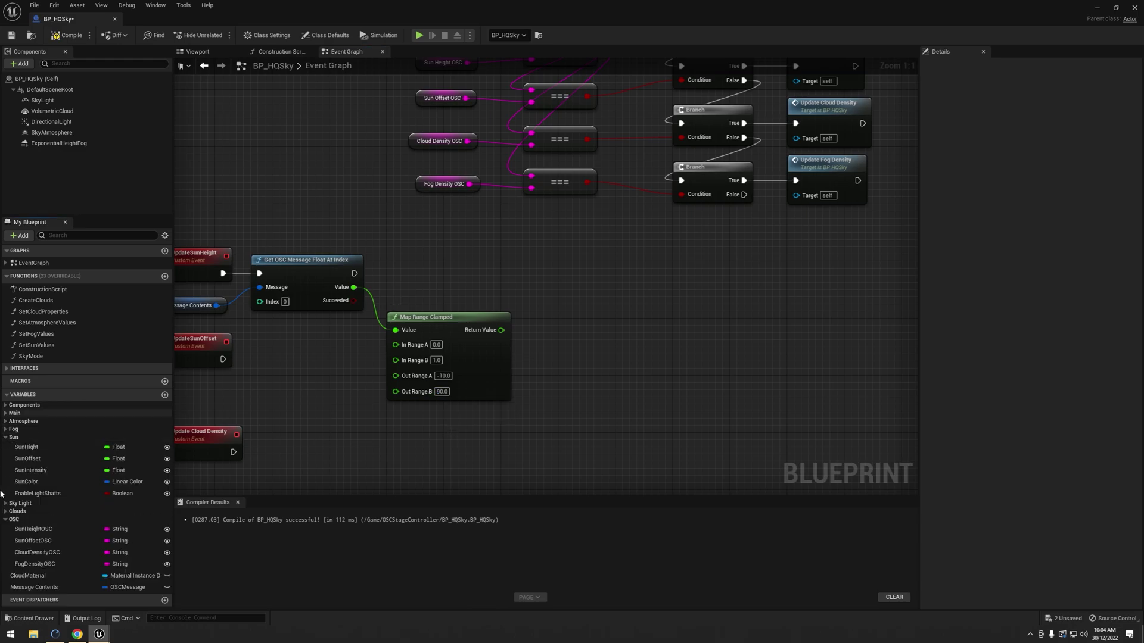
drag(26, 447, 626, 357)
drag(541, 309, 543, 315)
click(563, 339)
mouse_move(354, 273)
mouse_down()
mouse_move(547, 316)
mouse_move(559, 269)
mouse_up()
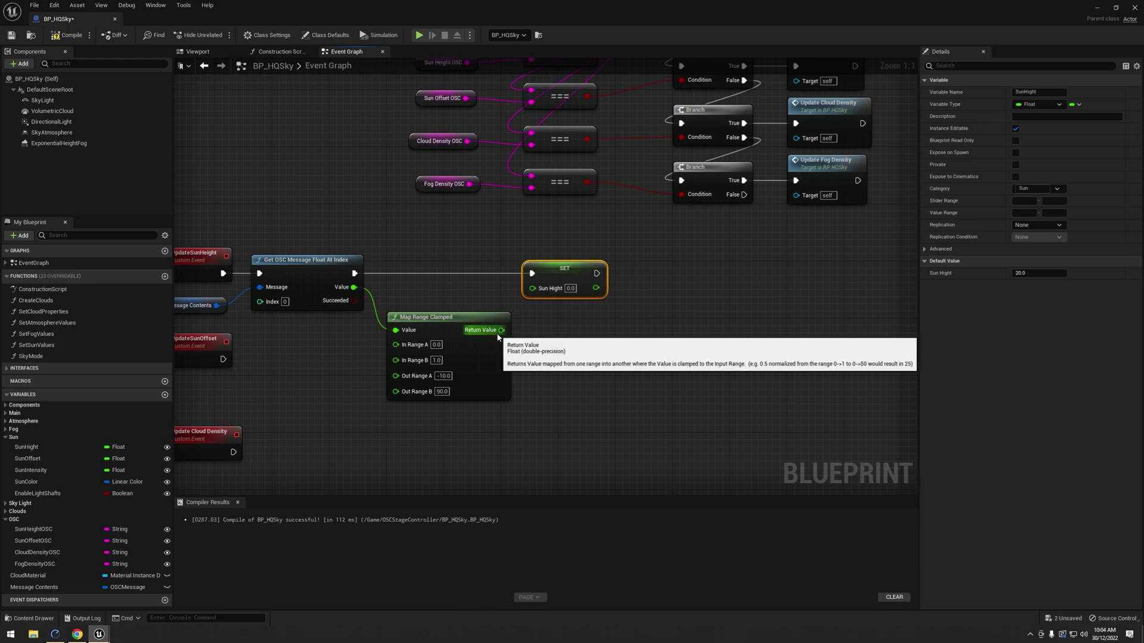
drag(502, 330, 533, 289)
right_drag(627, 358, 523, 376)
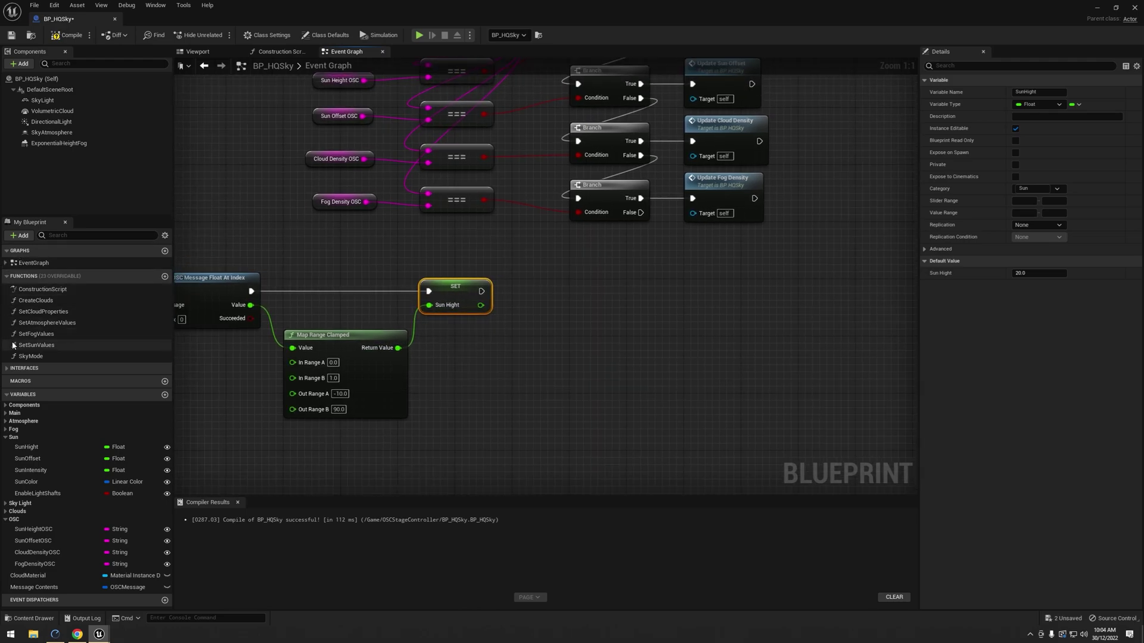
mouse_move(36, 345)
mouse_down()
mouse_move(506, 295)
mouse_move(513, 320)
mouse_move(545, 273)
mouse_up()
scroll(655, 364, down, 1)
scroll(655, 364, down, 2)
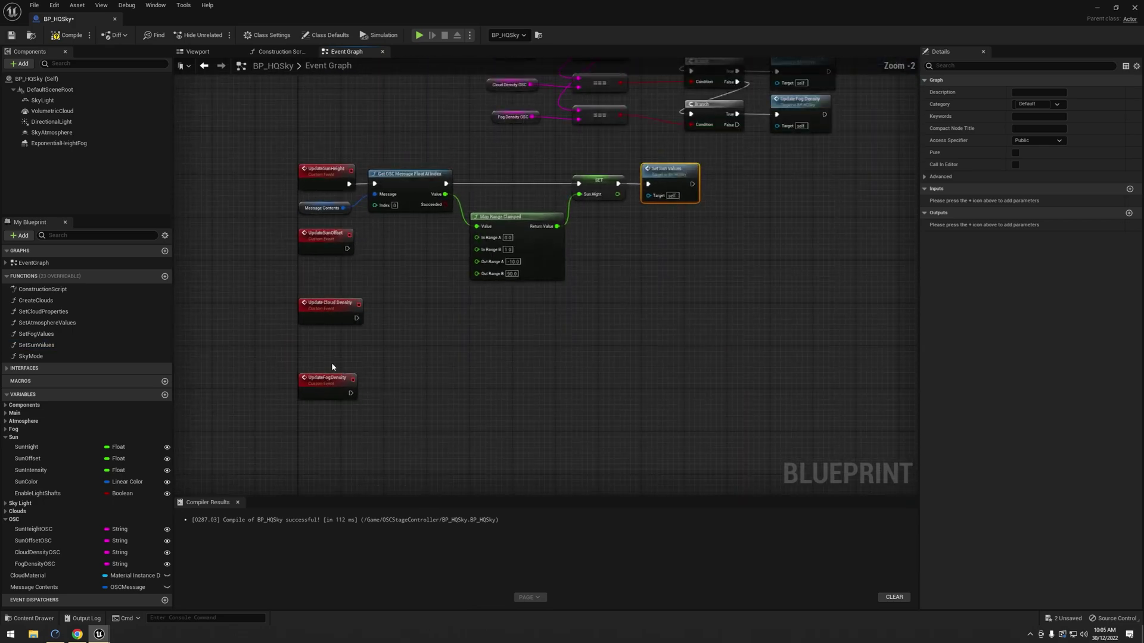
Rearrange the custom event nodes, moving Cloud Density and FogDensity events aside
drag(281, 241, 368, 400)
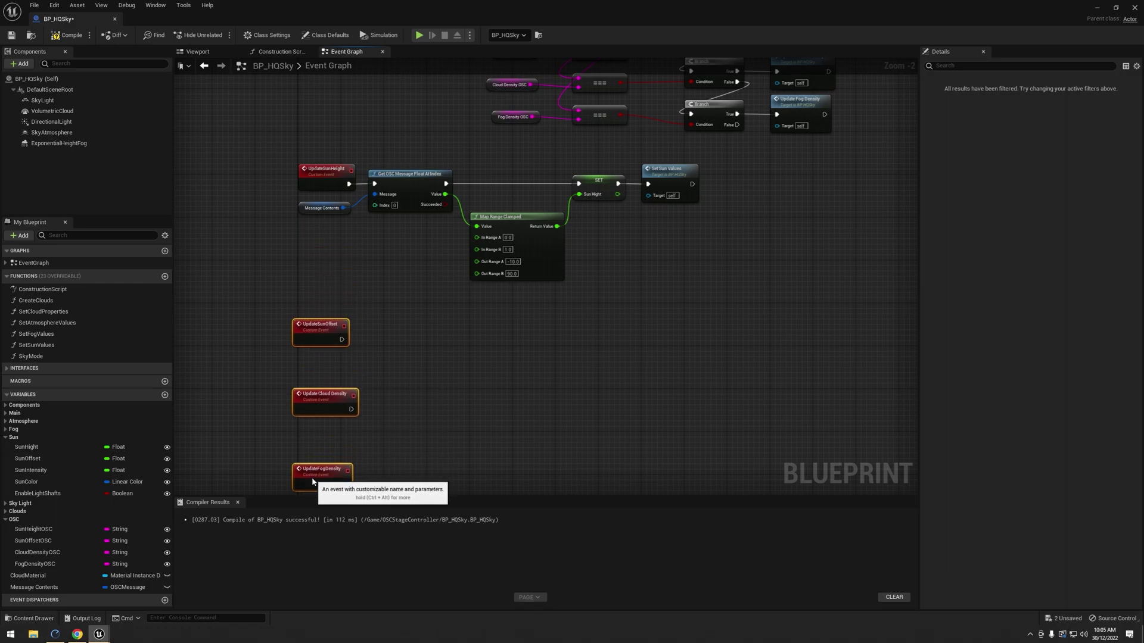
right_drag(358, 429, 344, 357)
drag(335, 313, 332, 368)
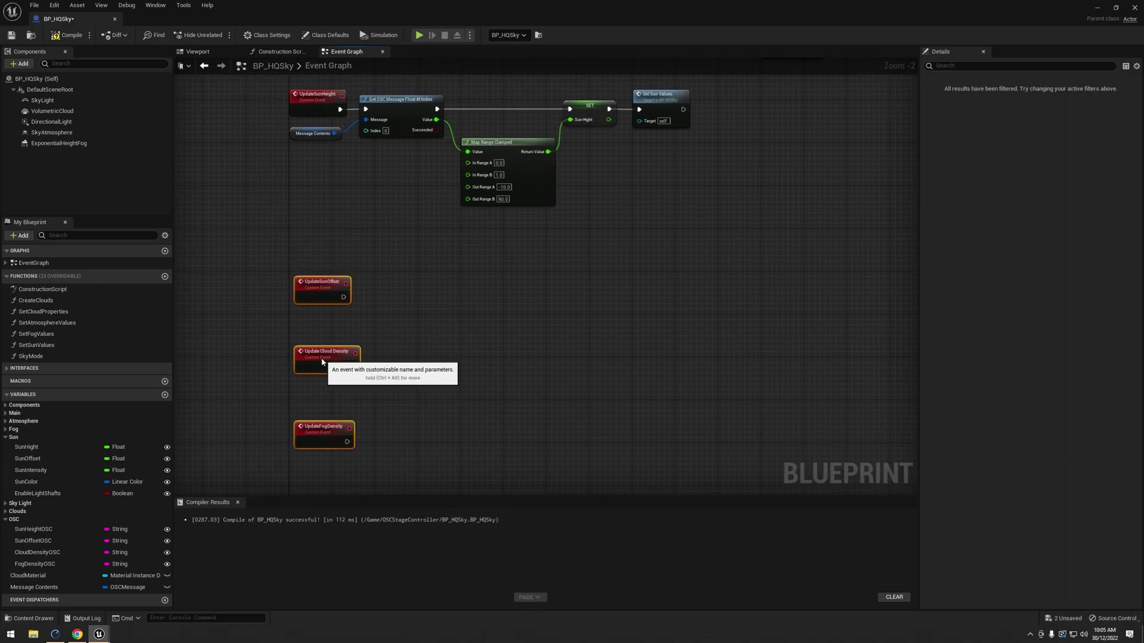
scroll(365, 330, up, 1)
scroll(322, 340, up, 1)
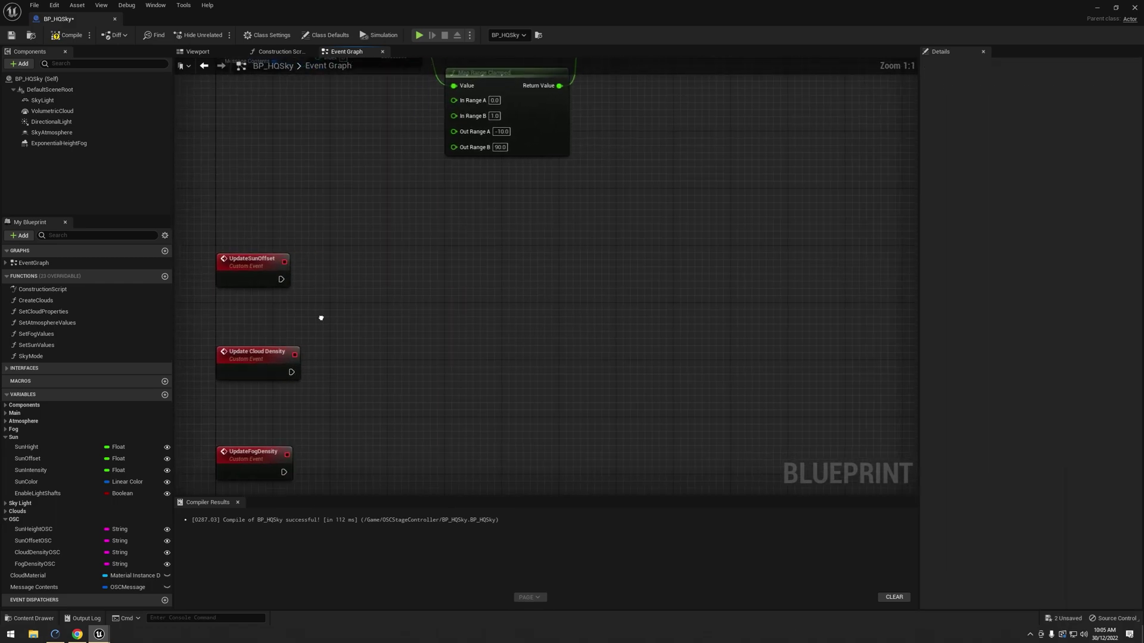
scroll(273, 476, up, 1)
right_drag(272, 476, 393, 501)
shift+click(295, 367)
drag(411, 438, 233, 198)
mouse_move(268, 224)
right_down()
mouse_move(495, 333)
mouse_move(484, 412)
right_up()
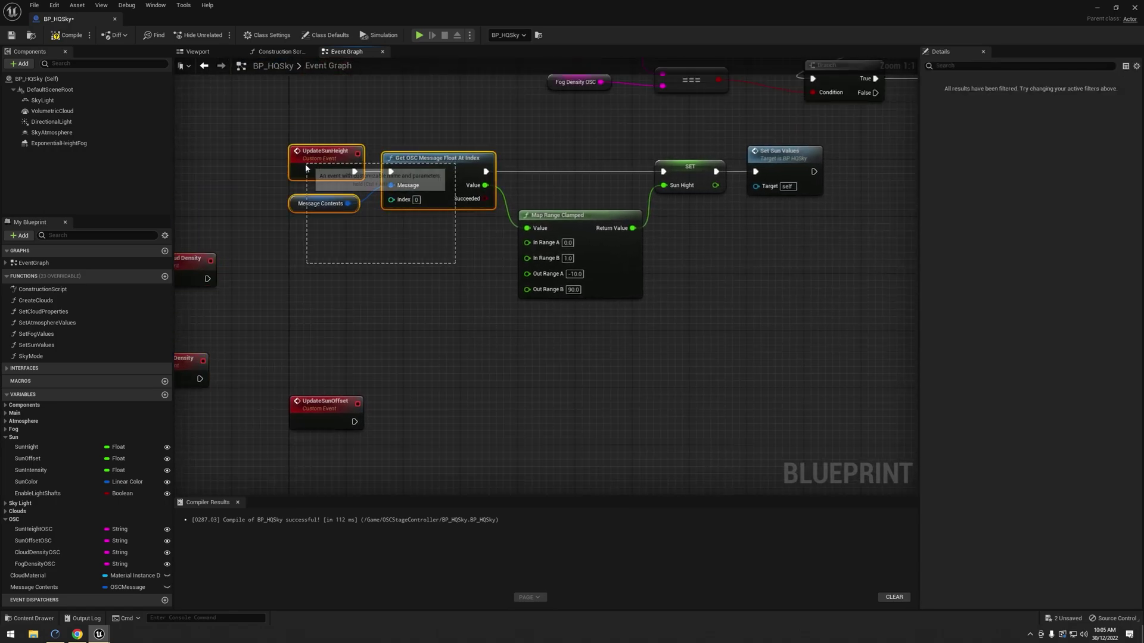
Duplicate Message Contents and the Get OSC node beside UpdateSunOffset, and test the second sky knob
drag(456, 264, 319, 195)
key(ctrl+w)
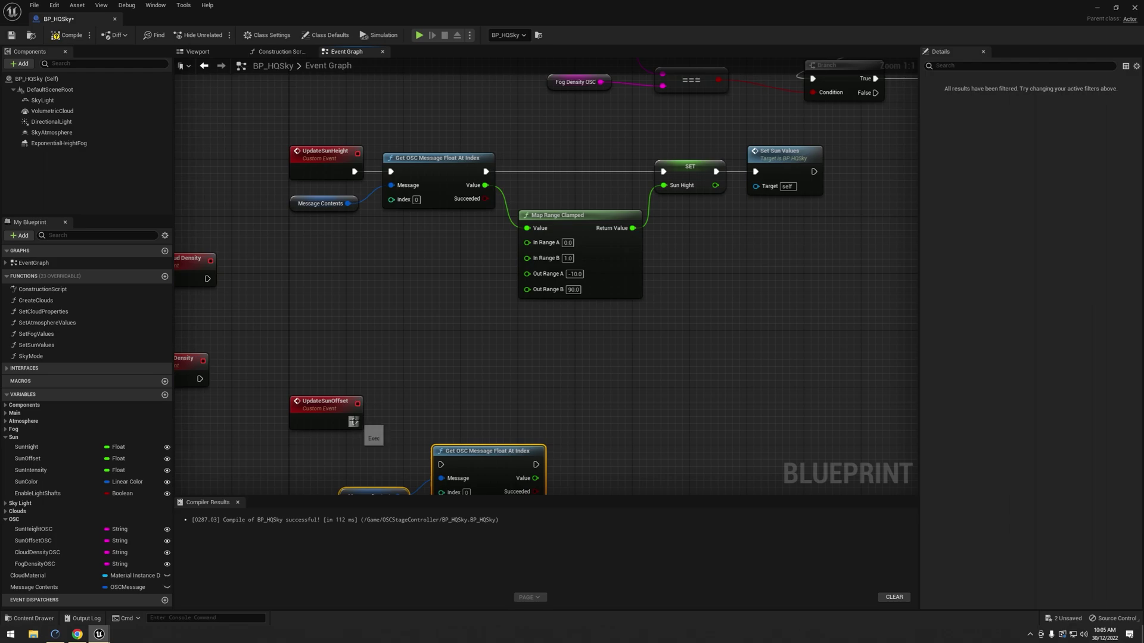
mouse_move(354, 421)
mouse_down()
mouse_move(438, 452)
mouse_move(457, 410)
mouse_up()
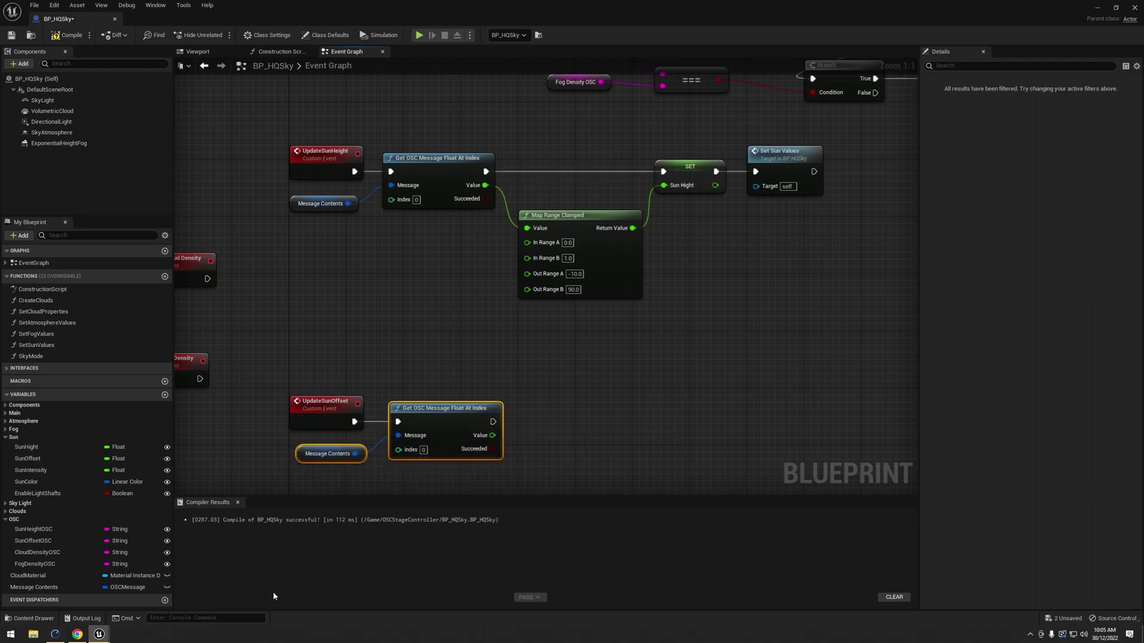
click(99, 635)
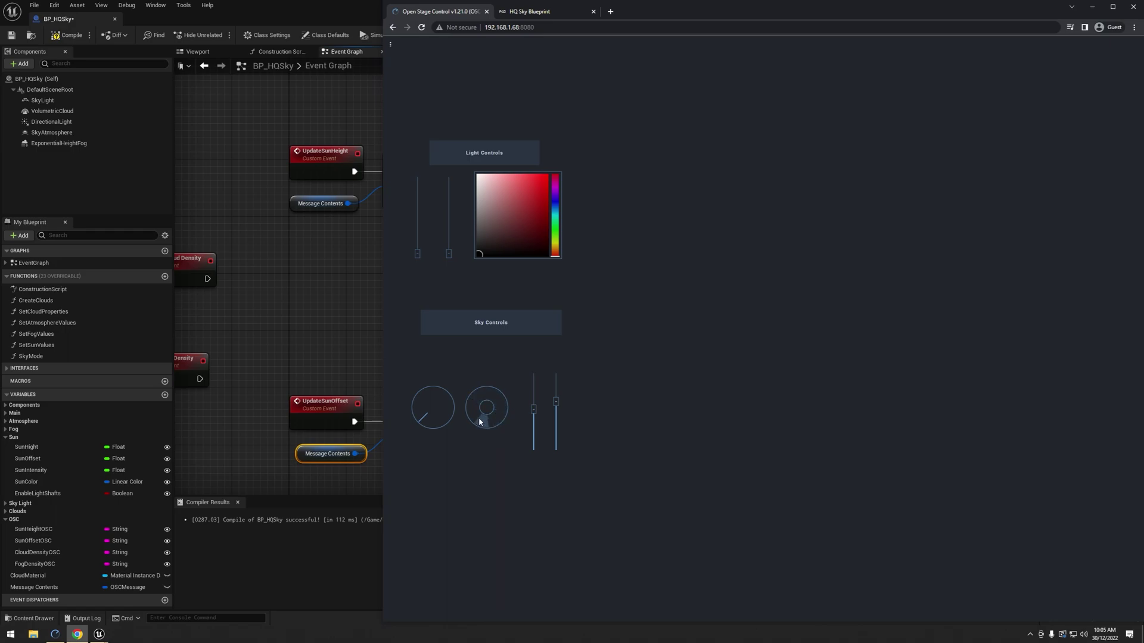
drag(478, 417, 488, 416)
click(290, 277)
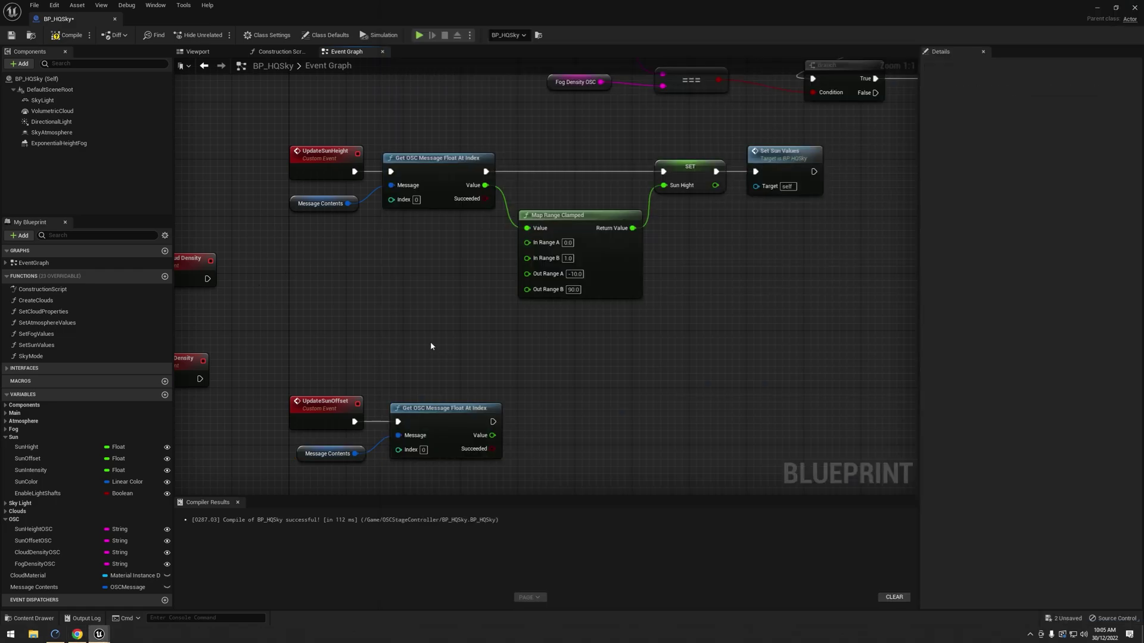
Add the OSC value to a Sun Offset getter with a float Add node
right_drag(429, 345, 333, 309)
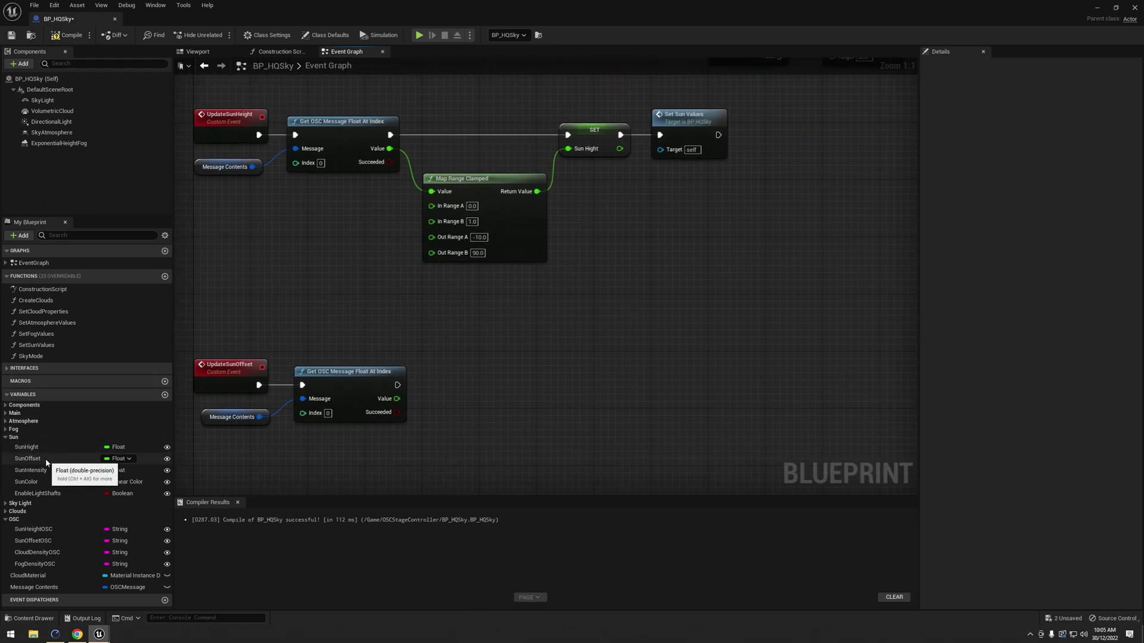
drag(28, 458, 532, 338)
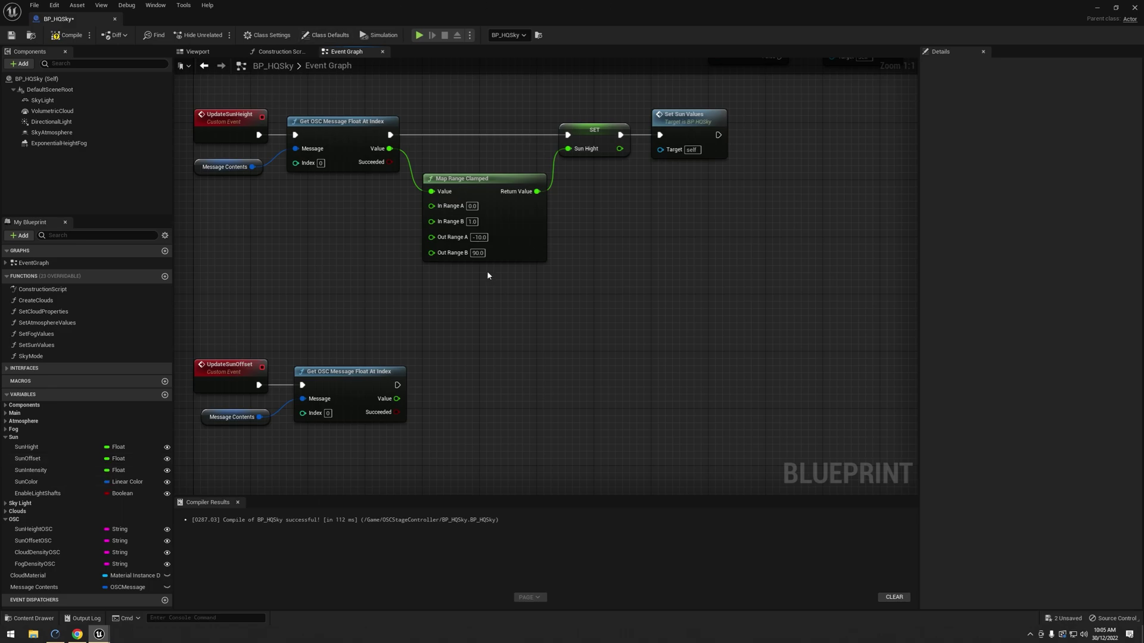
drag(27, 459, 316, 455)
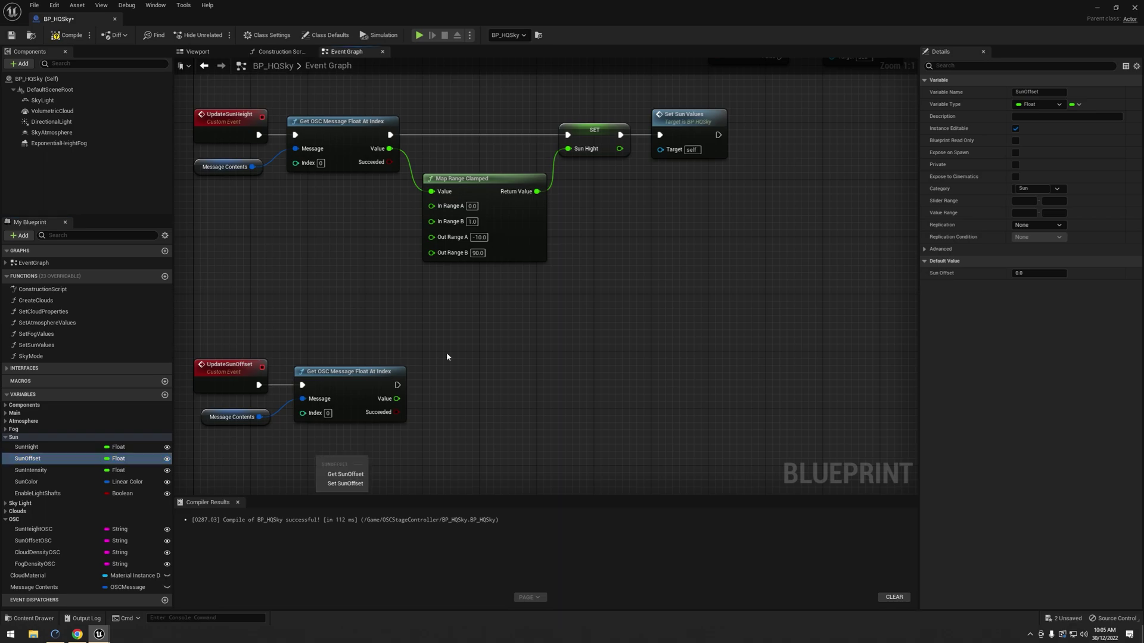
click(345, 473)
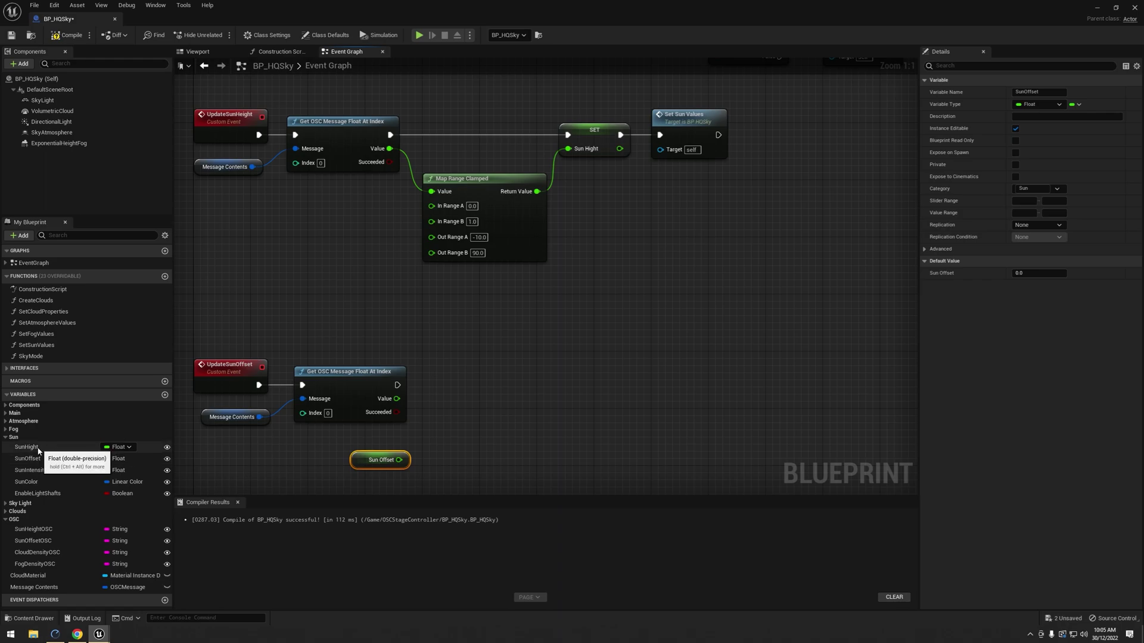
mouse_move(38, 459)
mouse_down()
mouse_move(482, 389)
mouse_move(589, 391)
mouse_up()
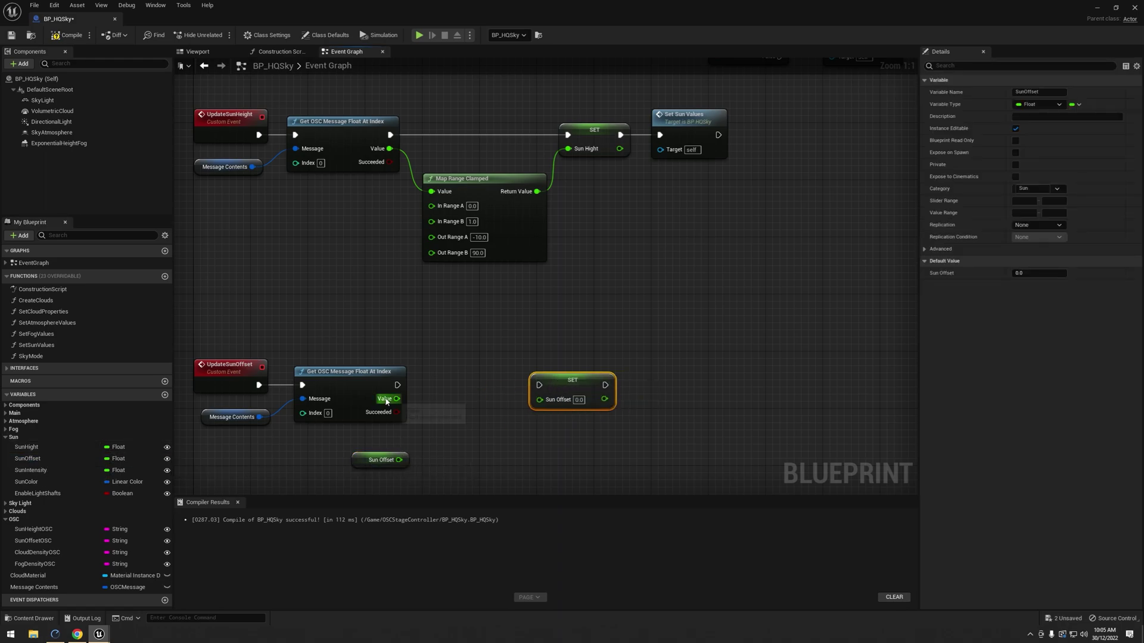
drag(397, 399, 470, 432)
text(add)
key(Return)
mouse_move(398, 459)
mouse_down()
mouse_move(473, 447)
mouse_move(460, 430)
mouse_up()
Store the sum in SET Sun Offset, call Set Sun Values, and compile
drag(397, 386, 538, 389)
drag(483, 427, 550, 400)
right_drag(626, 313, 564, 314)
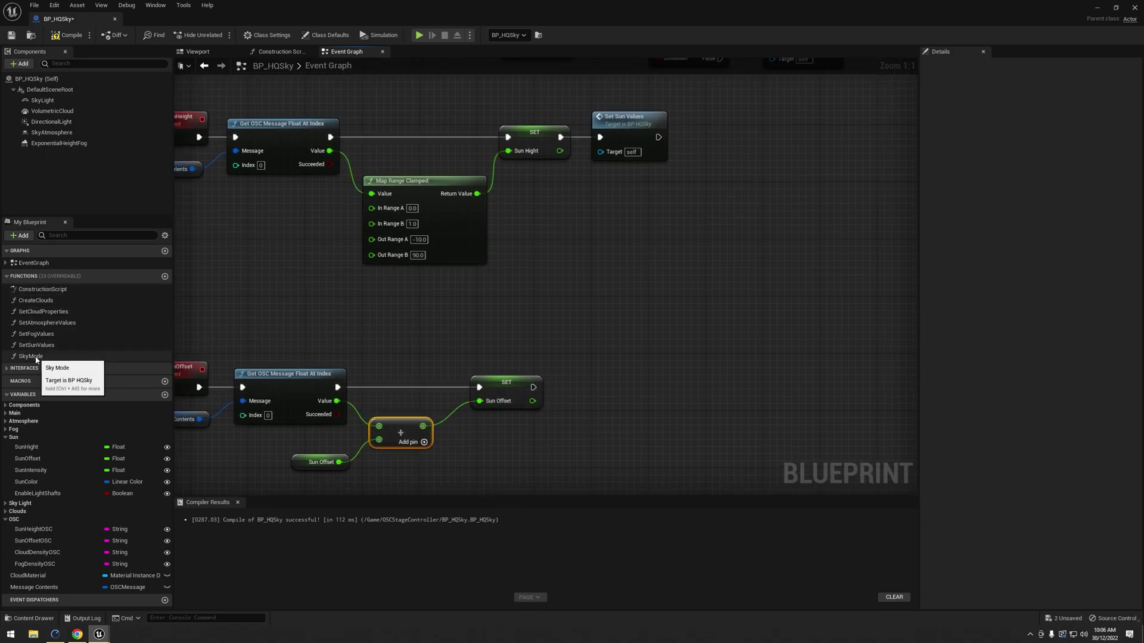
drag(36, 345, 611, 406)
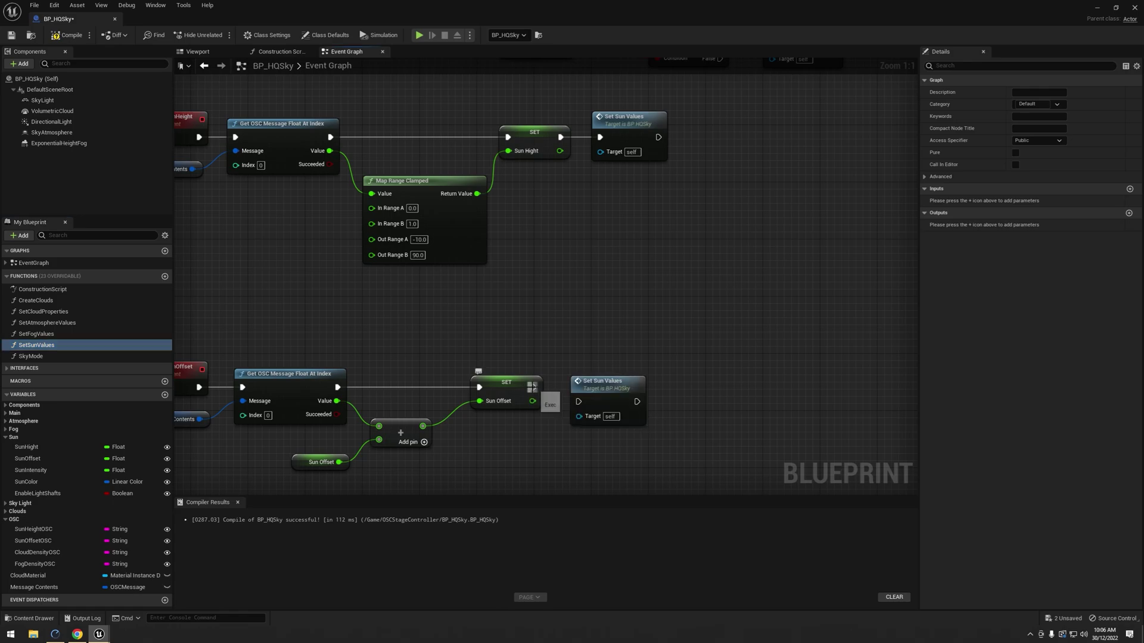
mouse_move(534, 386)
mouse_down()
mouse_move(593, 388)
mouse_move(623, 369)
mouse_up()
click(67, 35)
Move the UpdateSunOffset node group up to tidy the sun events
right_drag(407, 296, 532, 268)
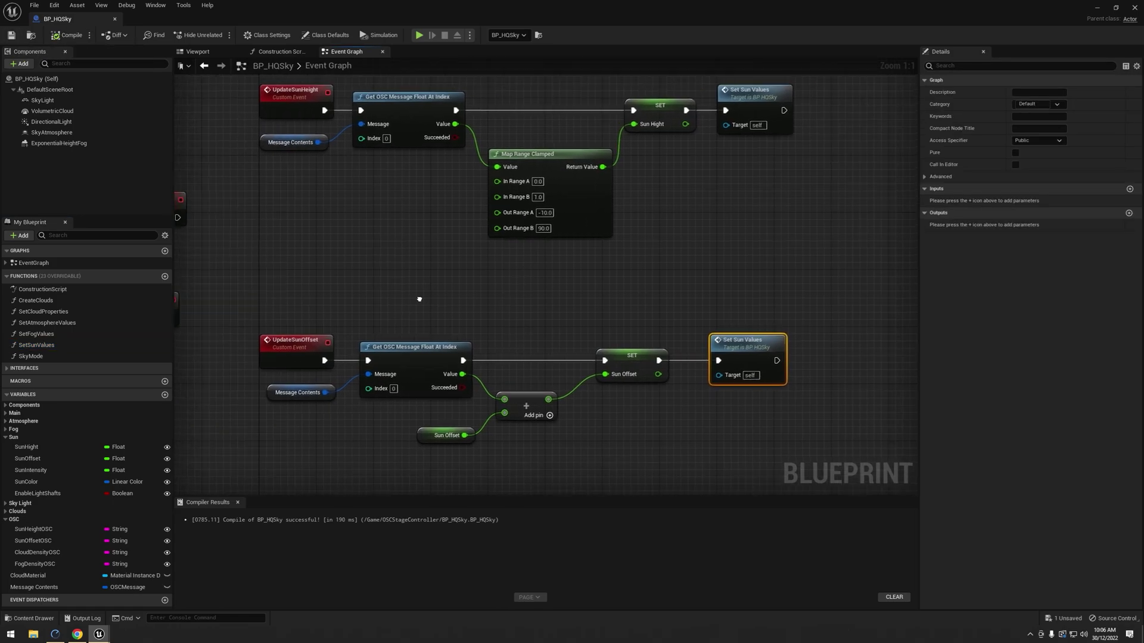
drag(216, 286, 800, 451)
drag(744, 362, 744, 296)
click(396, 257)
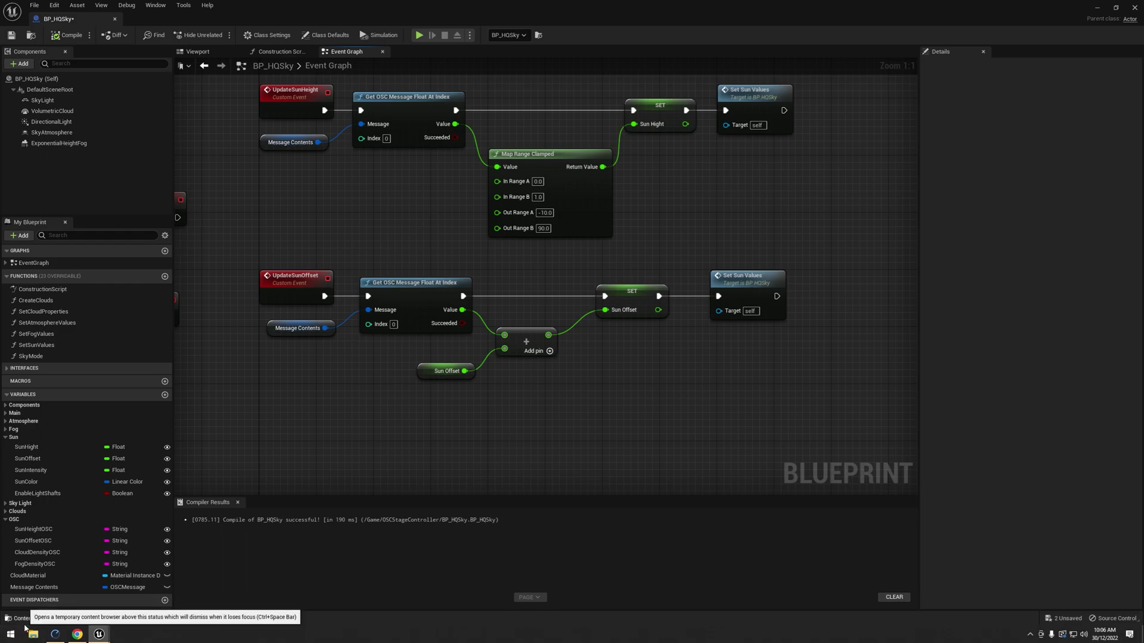
right_drag(614, 317, 532, 340)
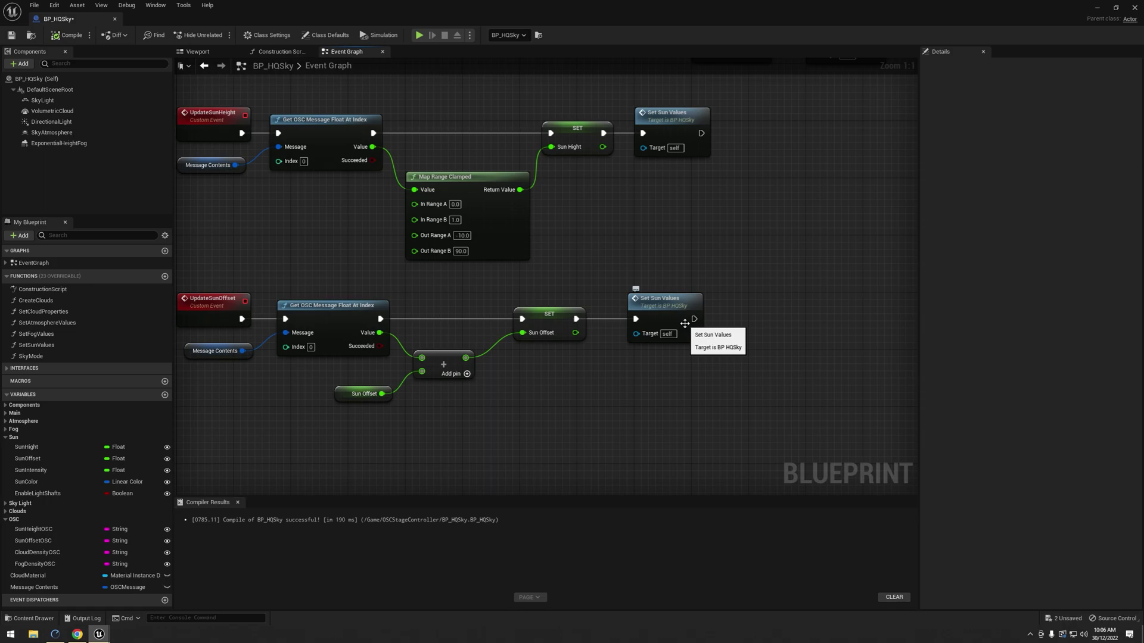
scroll(685, 322, down, 2)
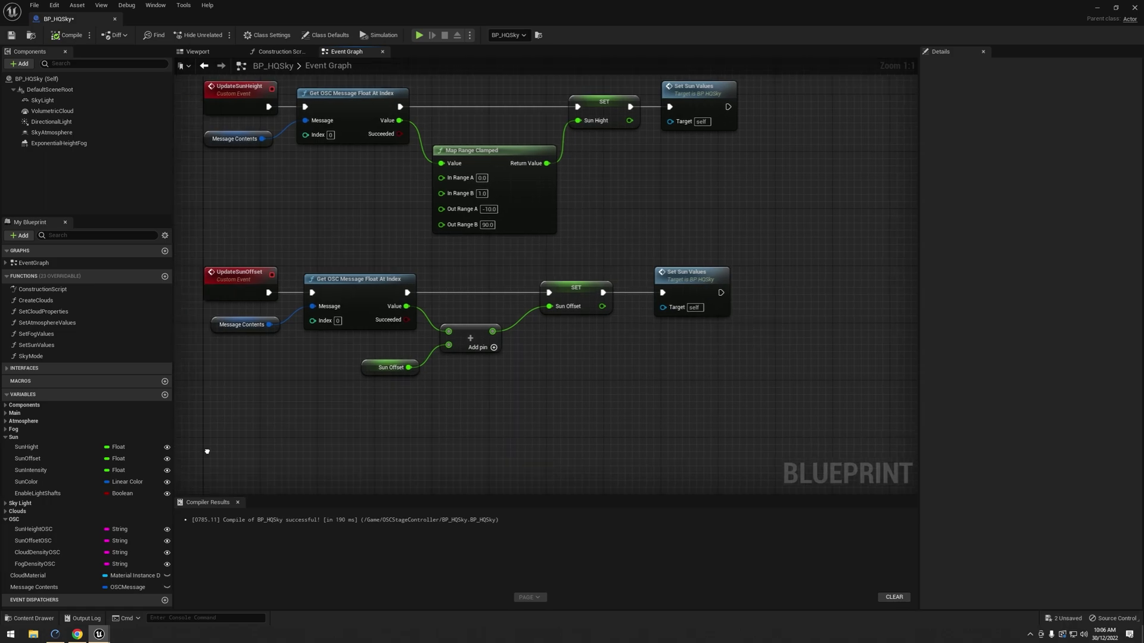
Paste copies of the Get OSC and Map Range nodes for Update Cloud Density and UpdateFogDensity
right_drag(684, 322, 414, 416)
drag(551, 250, 400, 141)
key(ctrl+c)
key(ctrl+v)
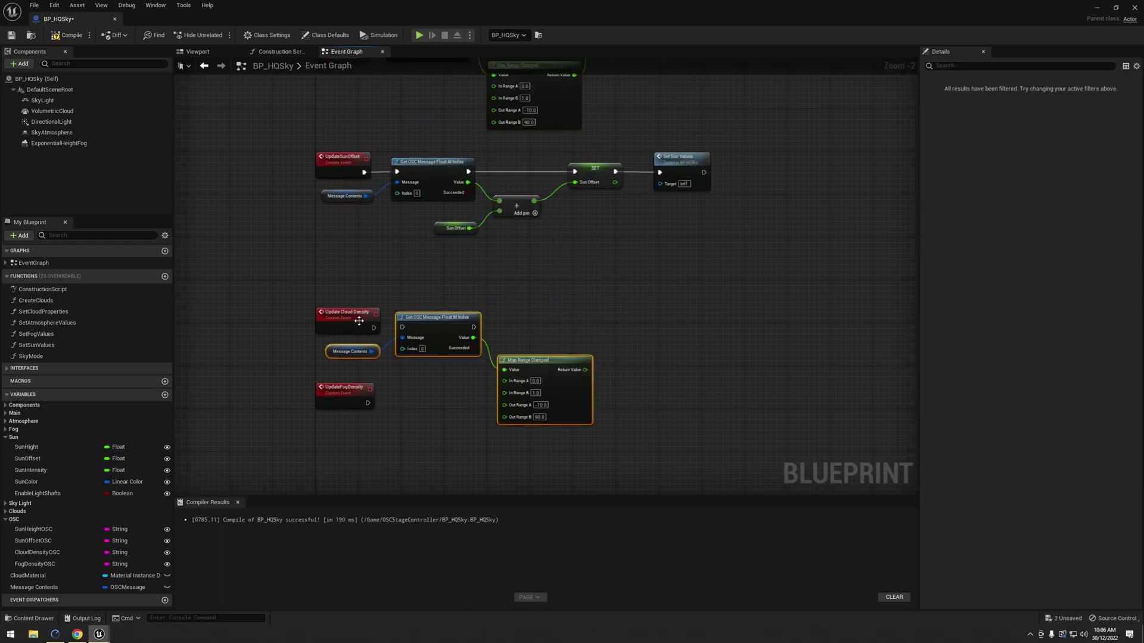
right_drag(536, 402, 536, 223)
key(ctrl+v)
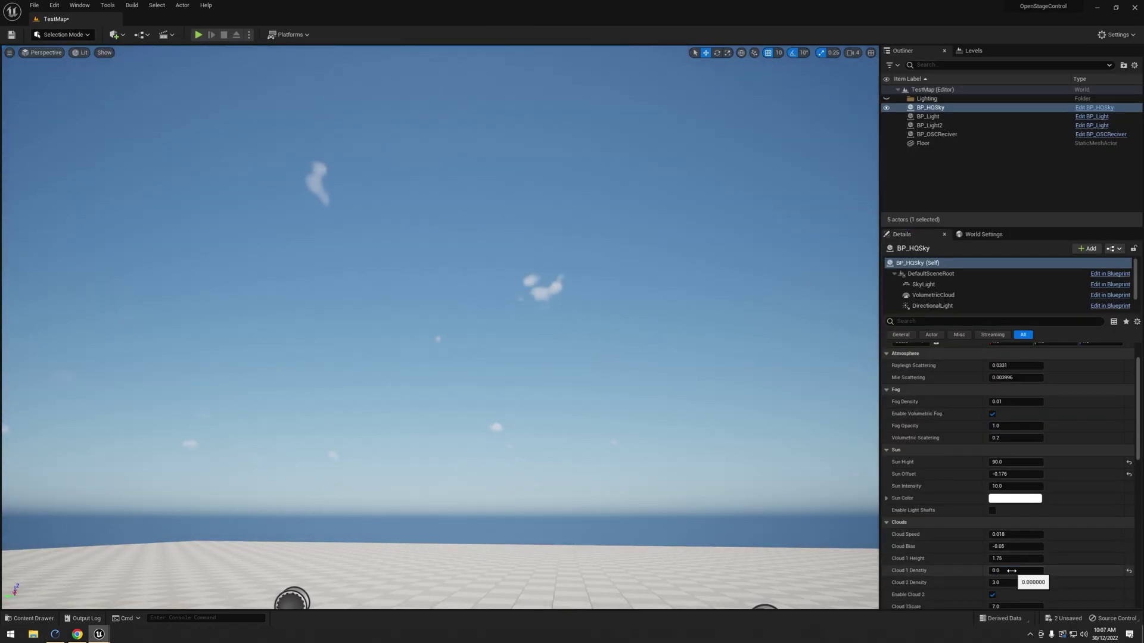
drag(1012, 570, 1055, 570)
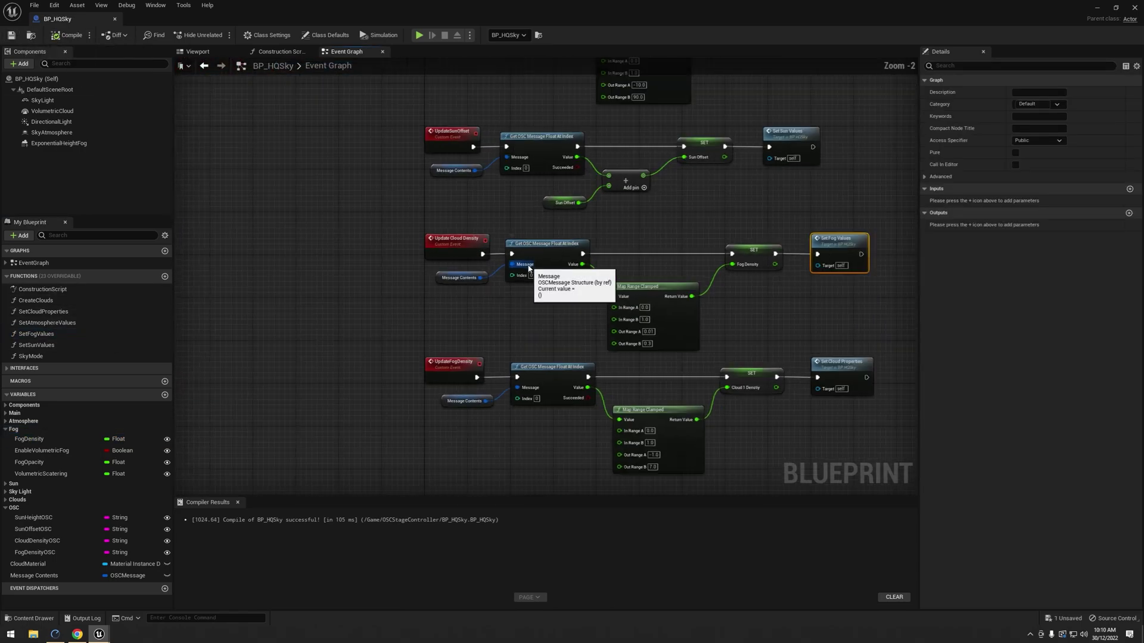
scroll(480, 288, up, 1)
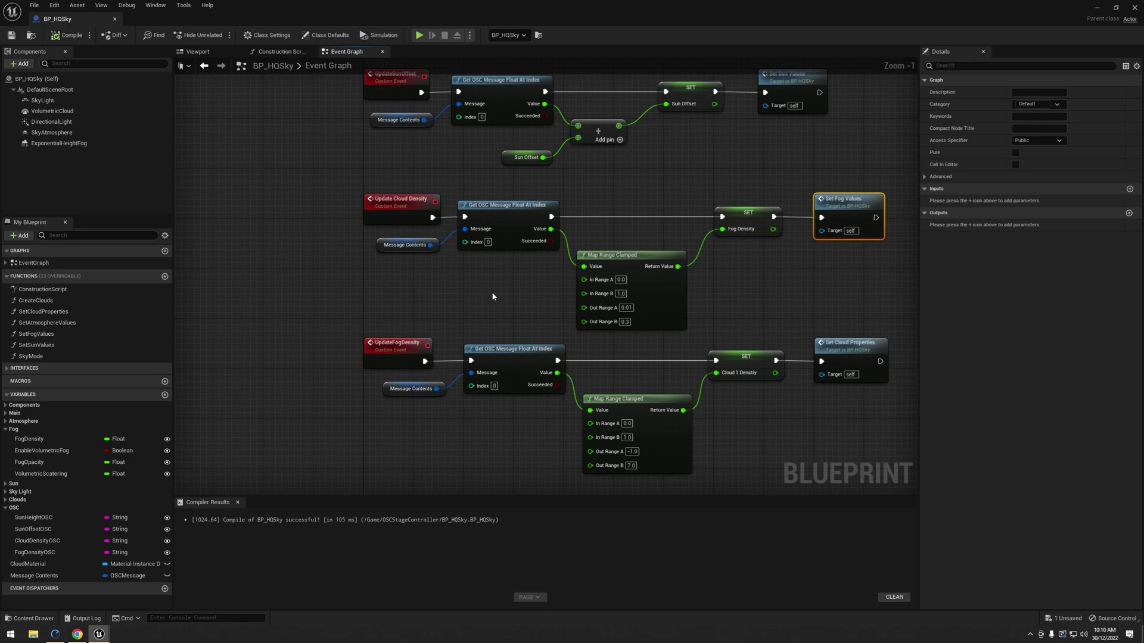
Pan and zoom around the graph to inspect the fog and cloud density chains
right_drag(492, 288, 446, 267)
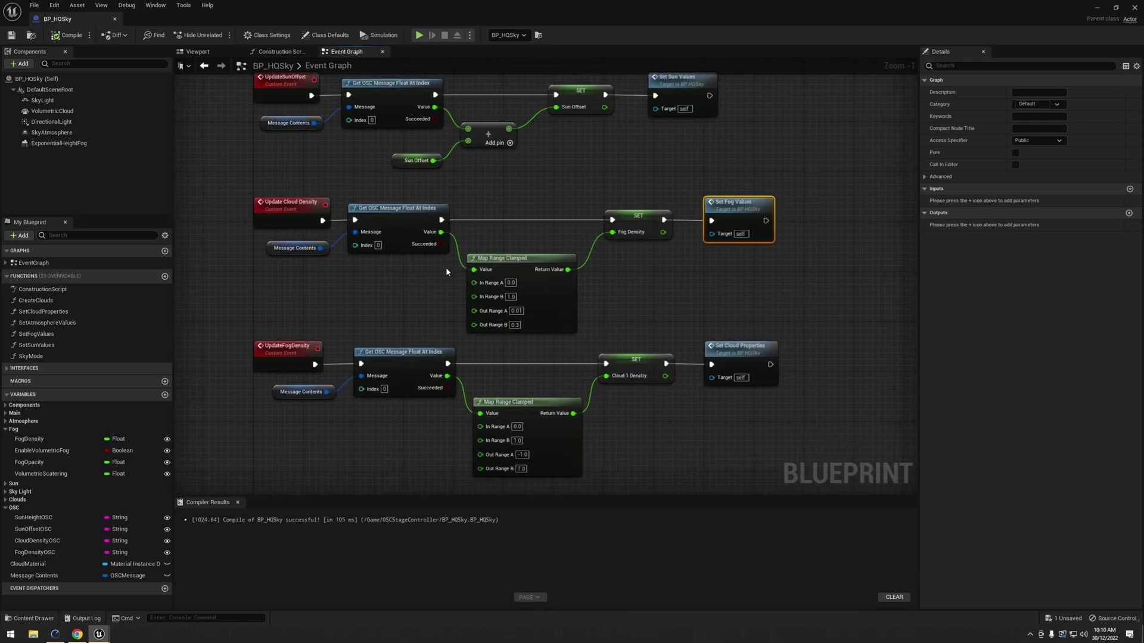
scroll(373, 315, up, 1)
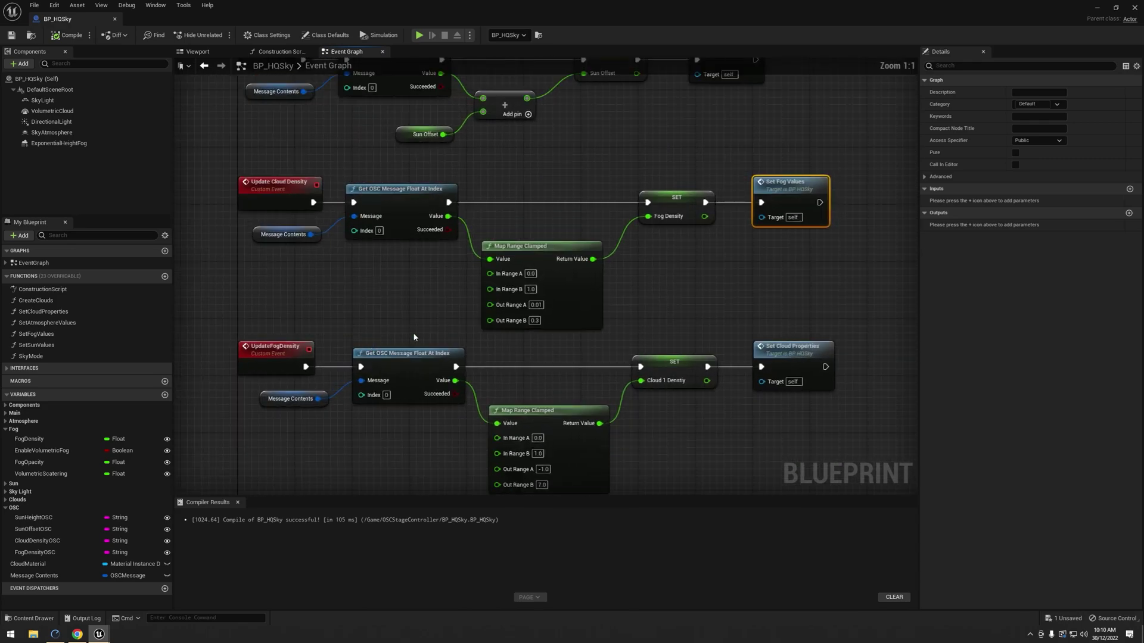
right_drag(413, 331, 304, 293)
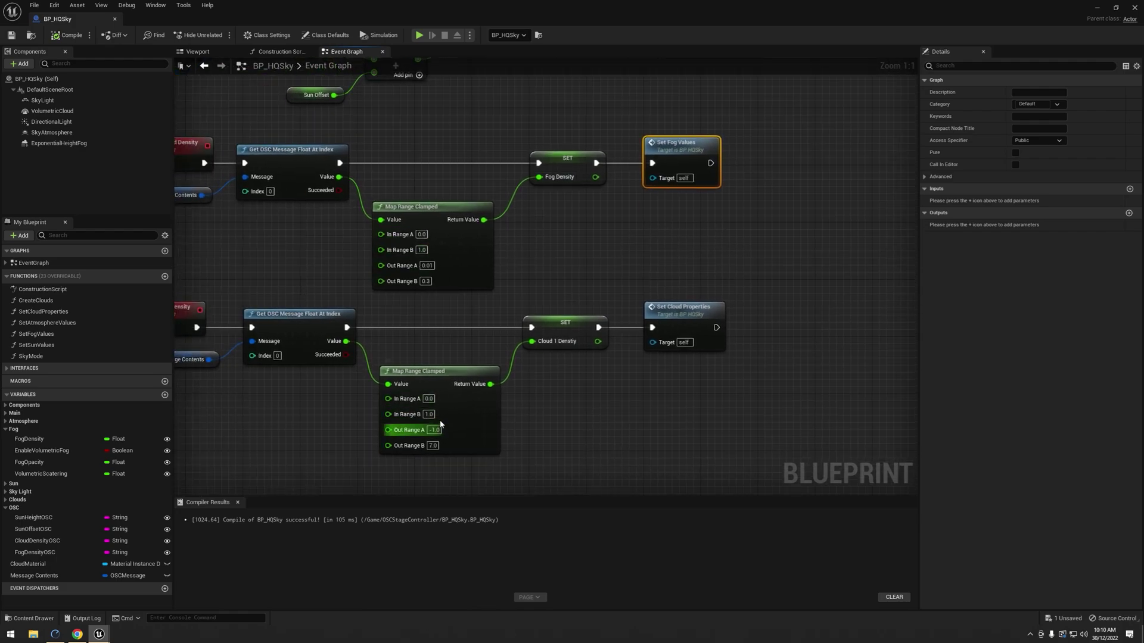
right_drag(430, 435, 372, 445)
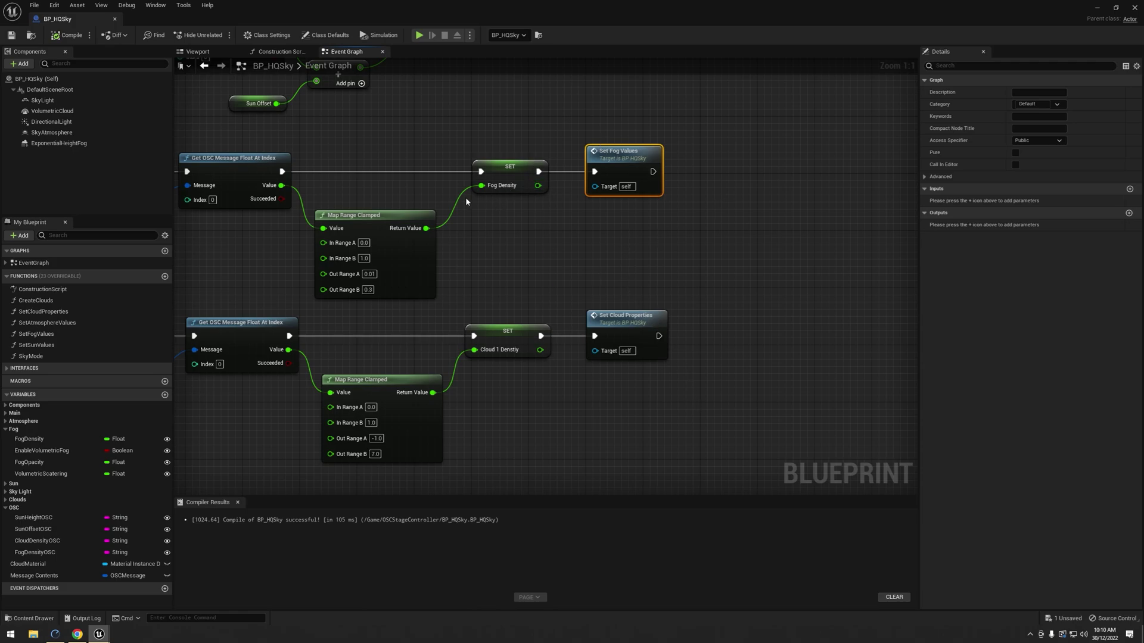
scroll(466, 197, down, 1)
right_drag(466, 214, 501, 232)
right_drag(679, 250, 755, 416)
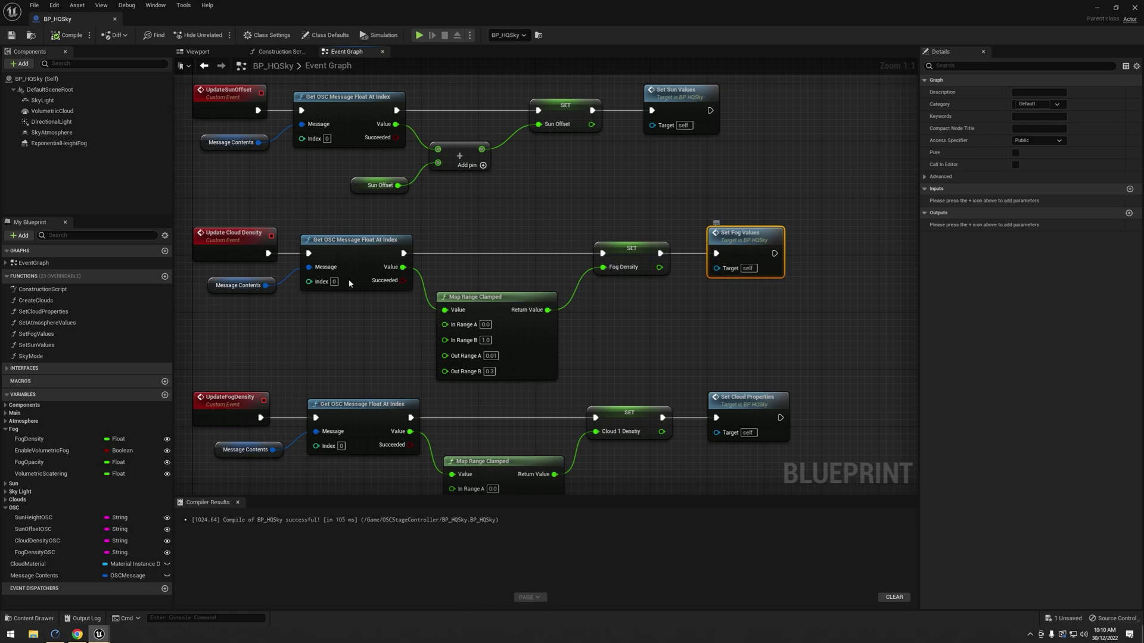
Swap the two density events, reconnect each to its matching chain, and compile BP_HQSky
alt+click(269, 253)
click(269, 193)
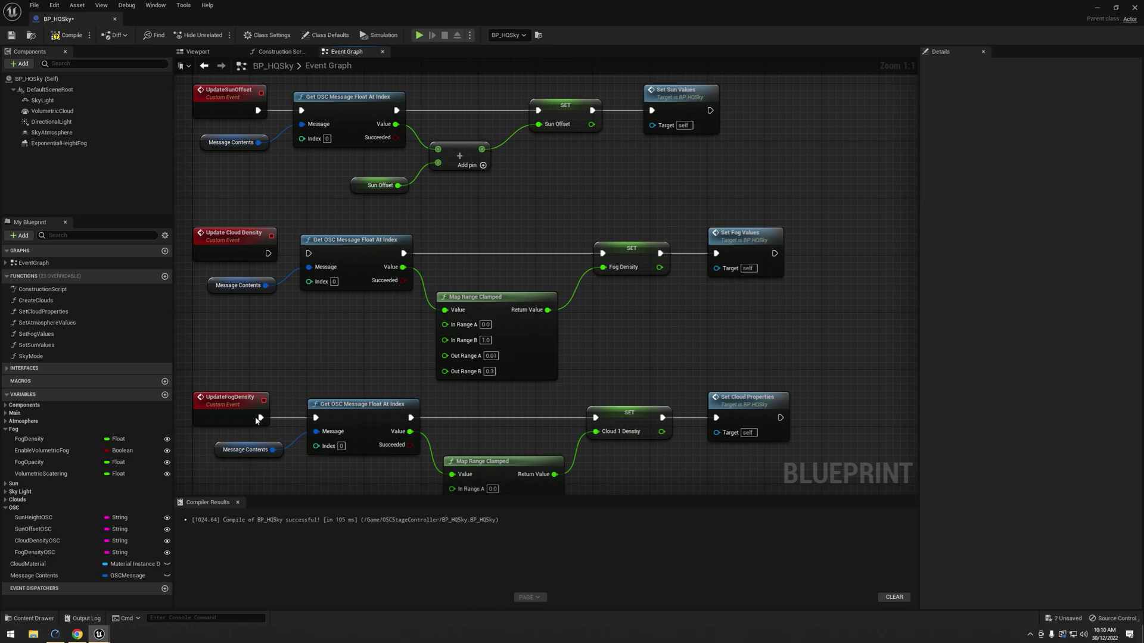
drag(260, 418, 315, 418)
mouse_move(228, 396)
mouse_down()
mouse_move(206, 233)
mouse_move(215, 397)
mouse_move(315, 417)
mouse_up()
drag(230, 255, 308, 253)
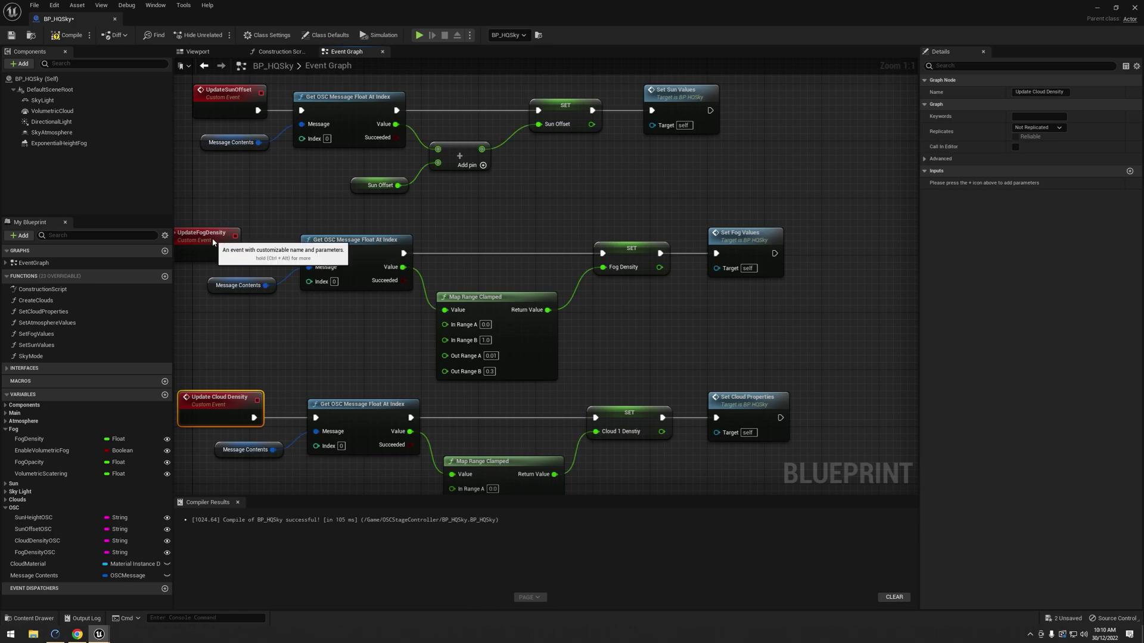
drag(210, 240, 234, 240)
drag(223, 400, 234, 400)
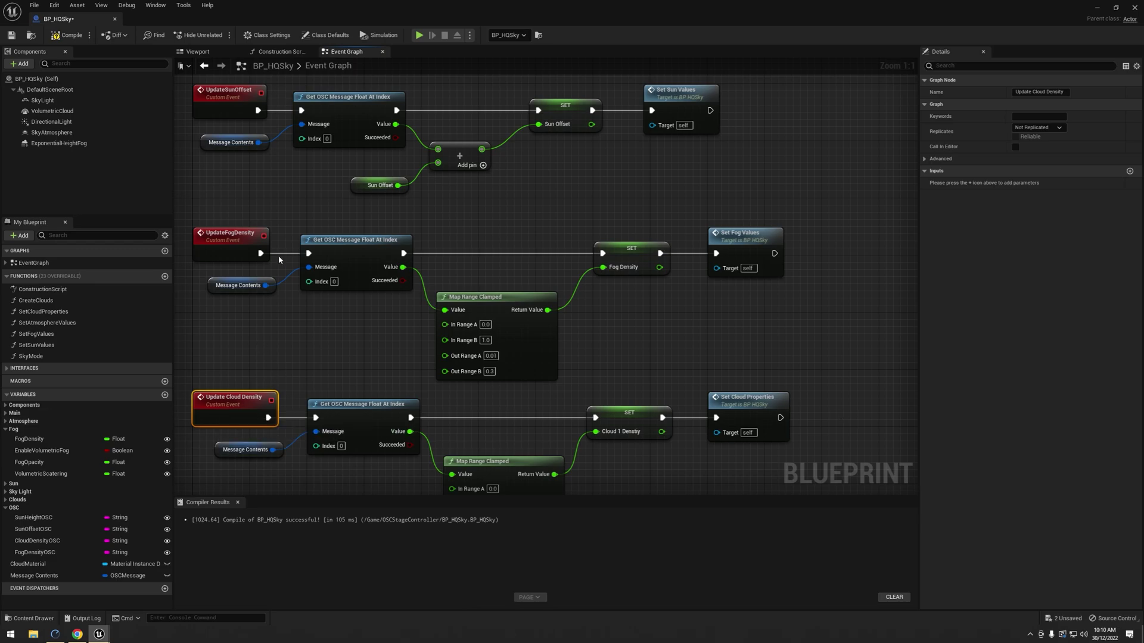
click(551, 175)
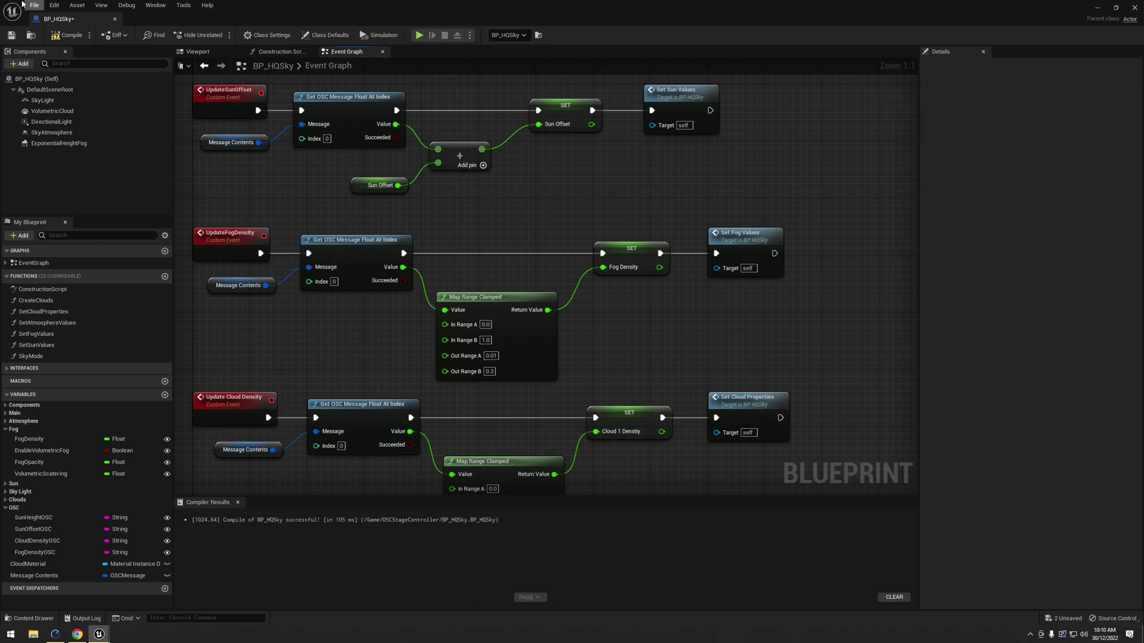
click(67, 35)
scroll(438, 331, down, 4)
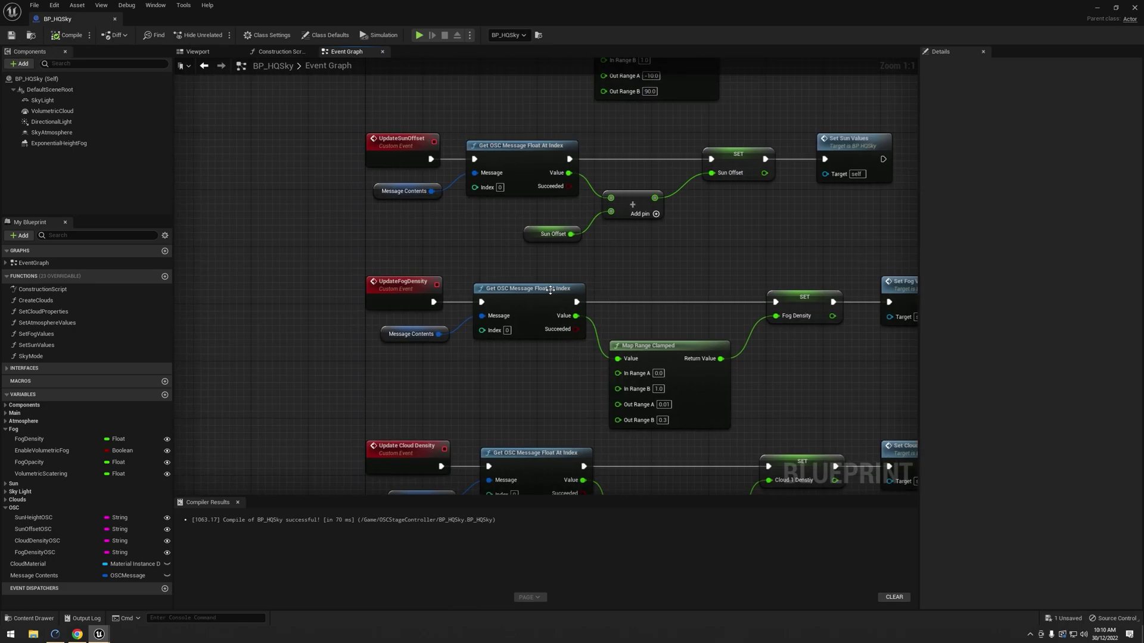
right_drag(438, 331, 404, 257)
click(1092, 10)
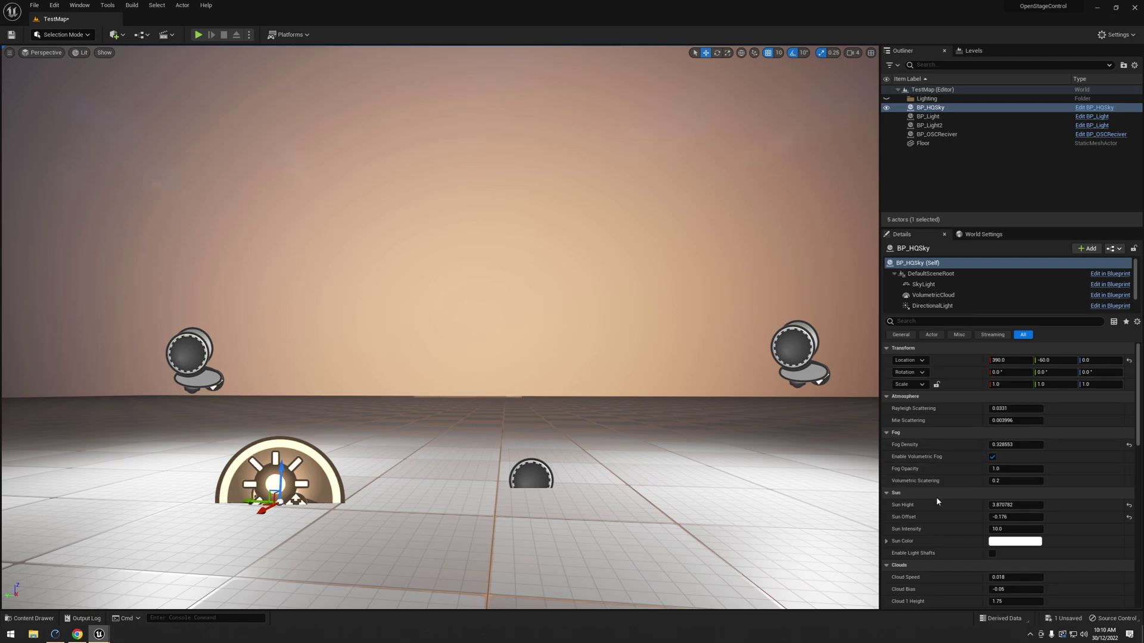
right_drag(768, 362, 626, 268)
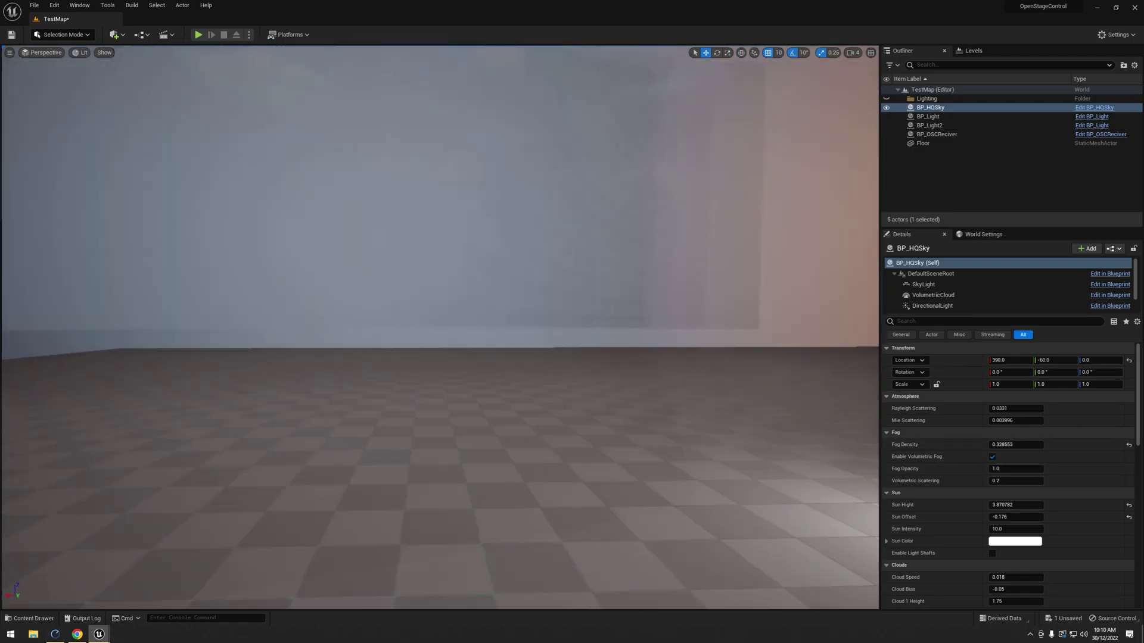
scroll(926, 370, down, 5)
scroll(925, 369, down, 3)
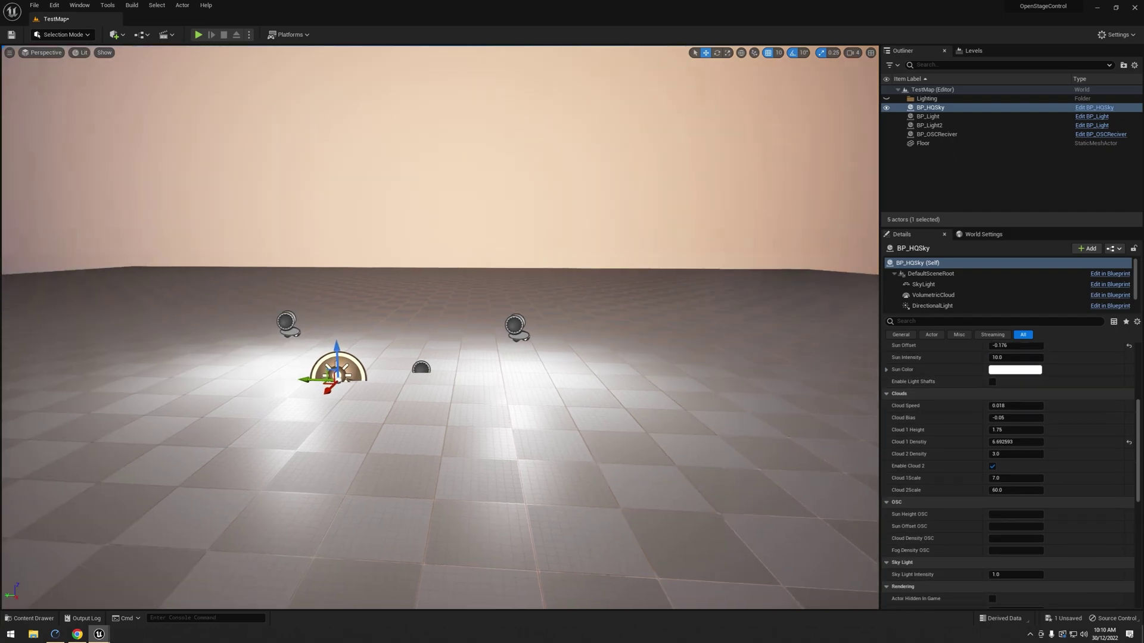
right_drag(536, 402, 501, 385)
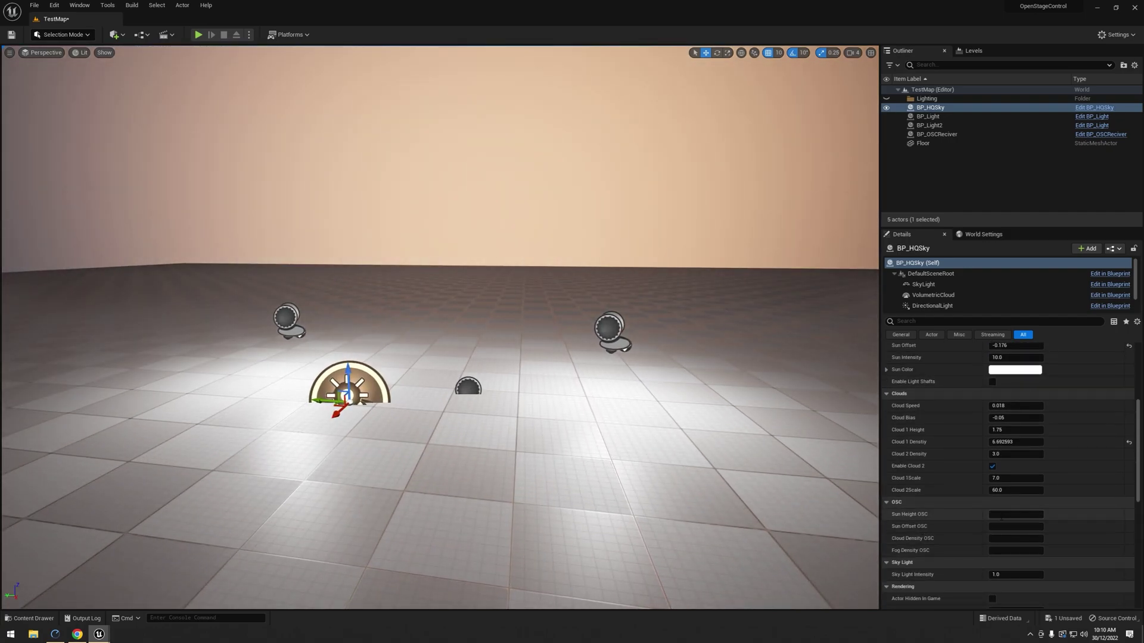
click(1000, 514)
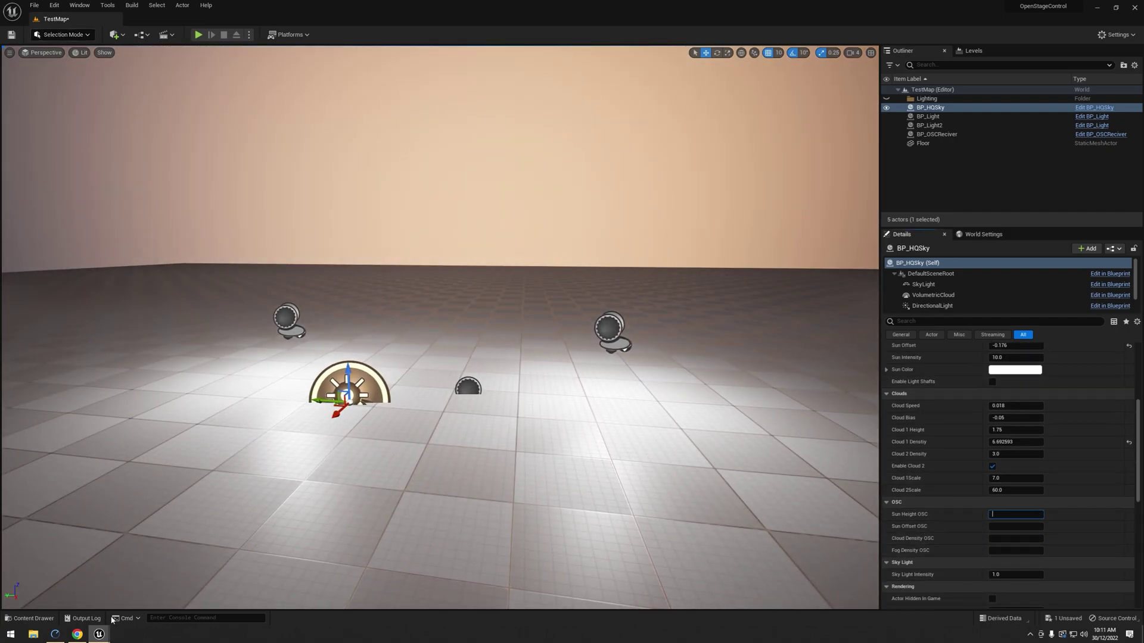
Turn on Open Stage Control editing mode and read the first sky knob's id
click(77, 635)
click(388, 47)
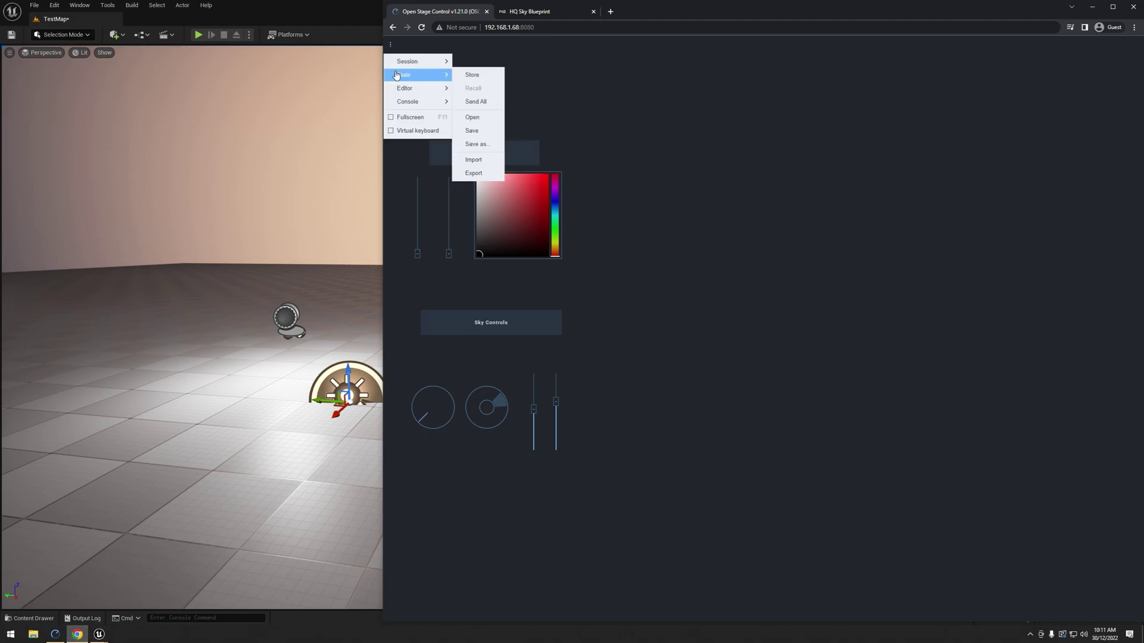
click(482, 92)
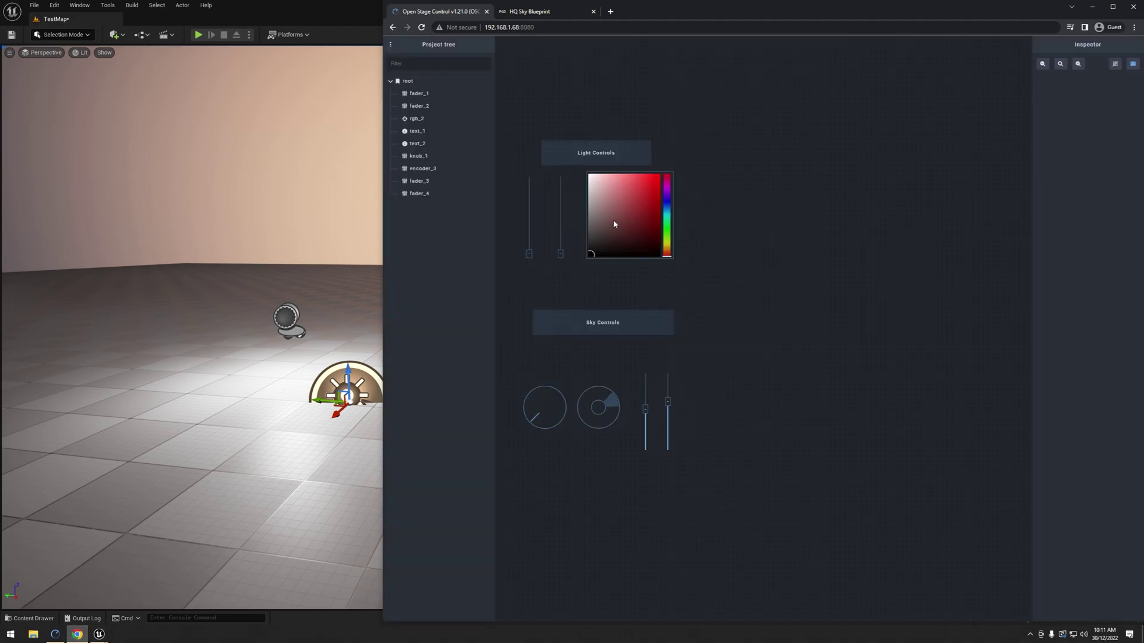
click(561, 401)
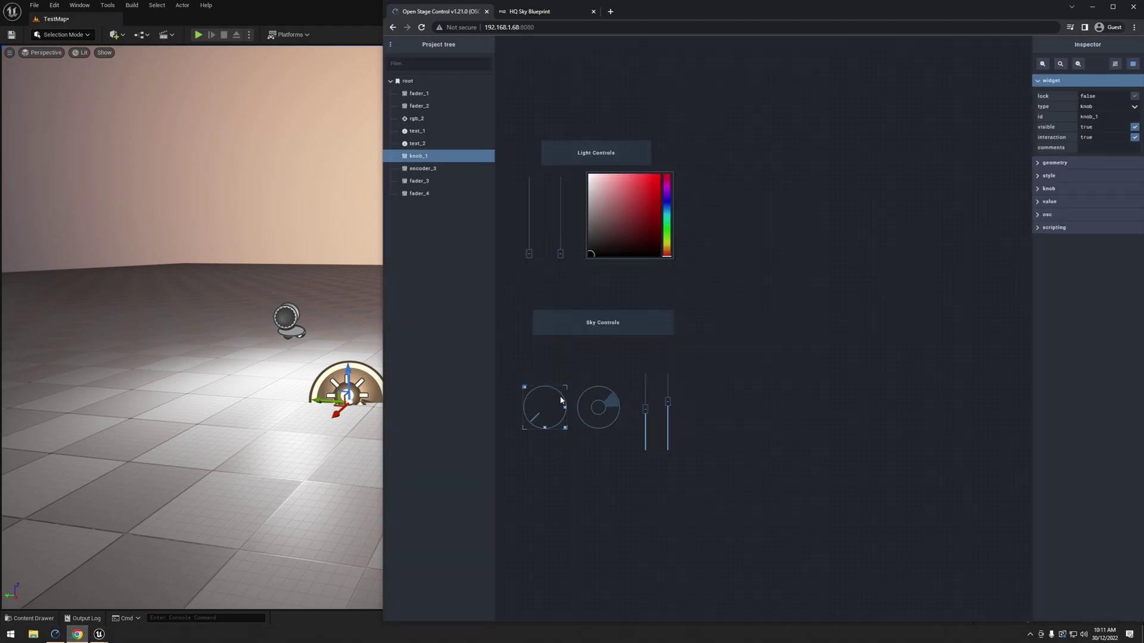
click(304, 246)
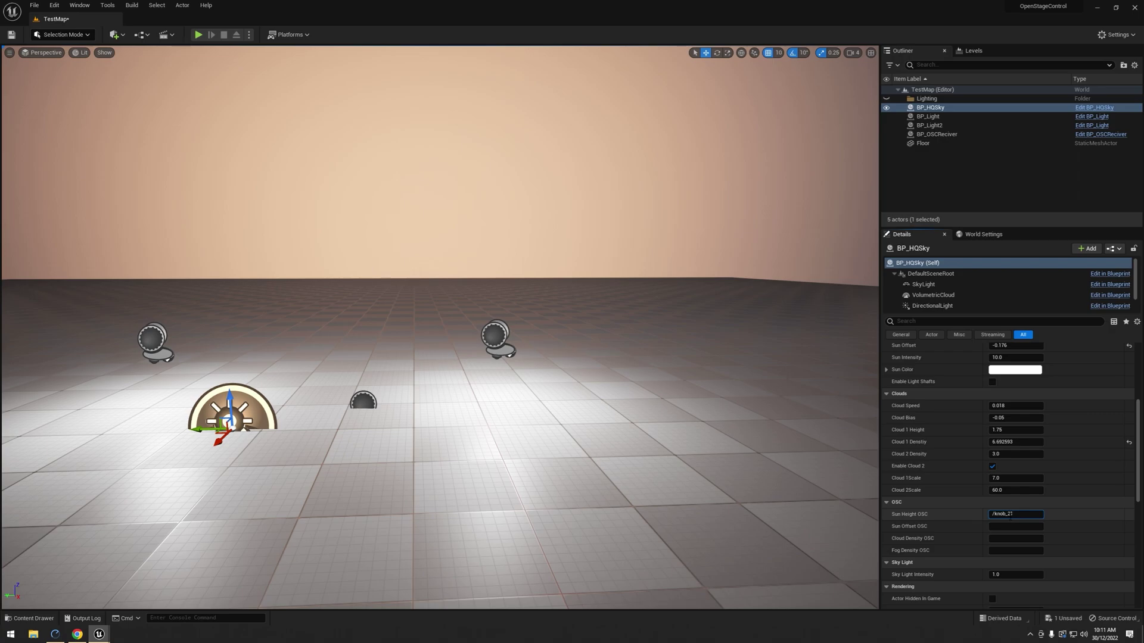
right_drag(734, 439, 734, 411)
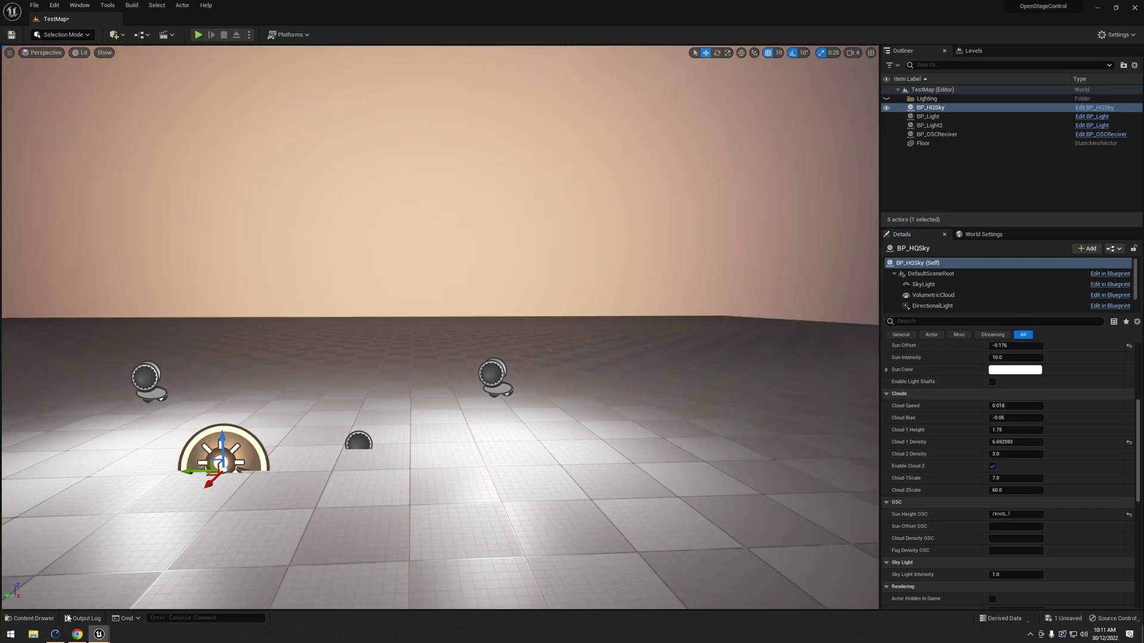
Read the second sky dial's id and enter the Cloud Density and Fog Density addresses
click(77, 635)
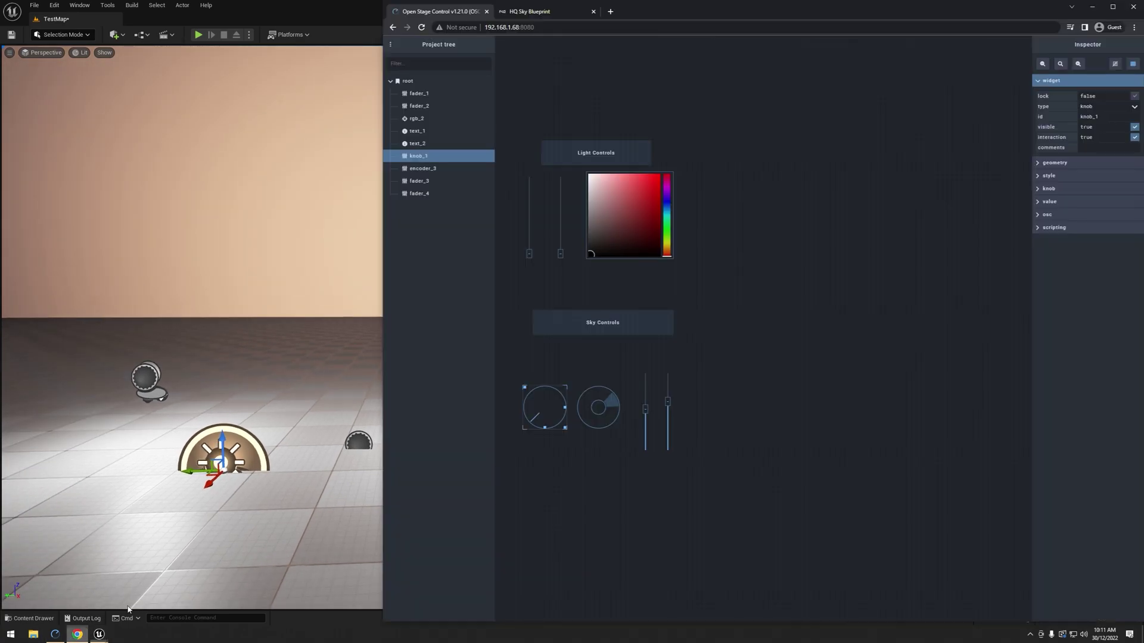
click(597, 408)
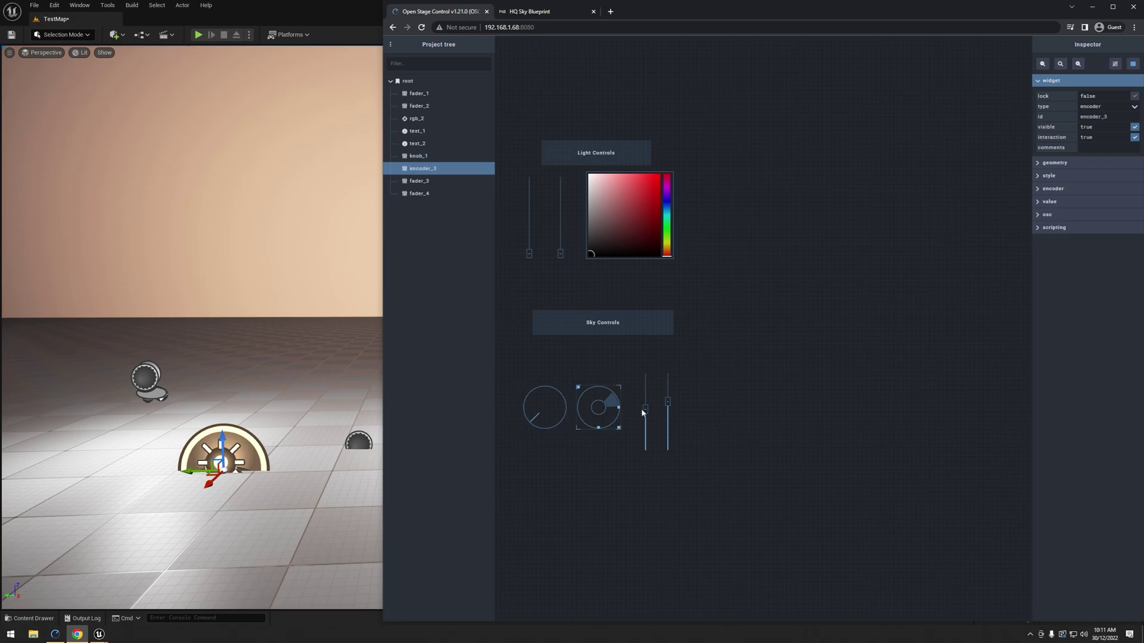
click(99, 635)
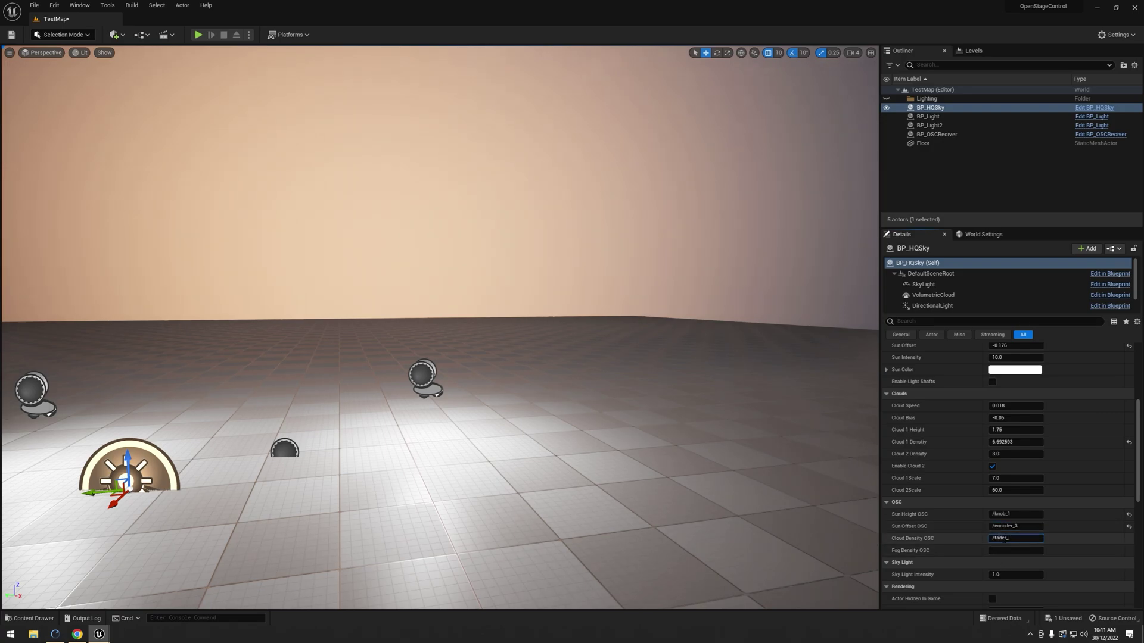
text(3)
key(Tab)
text(/fader_)
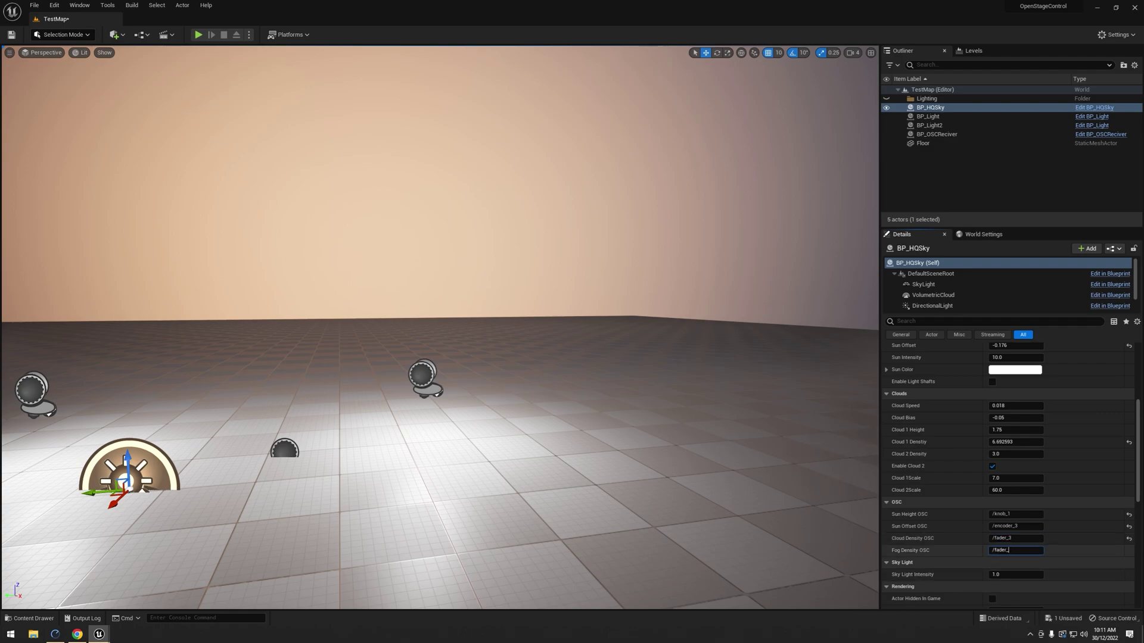
text(4)
key(Return)
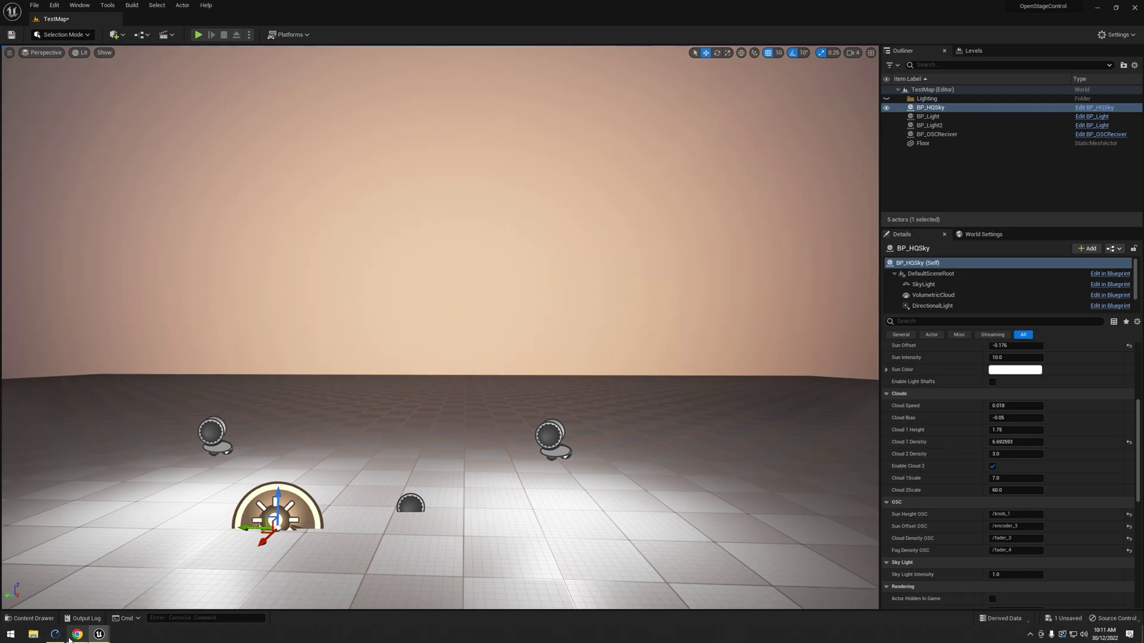
Check the two sky faders' ids and return to the level editor
click(76, 634)
click(649, 412)
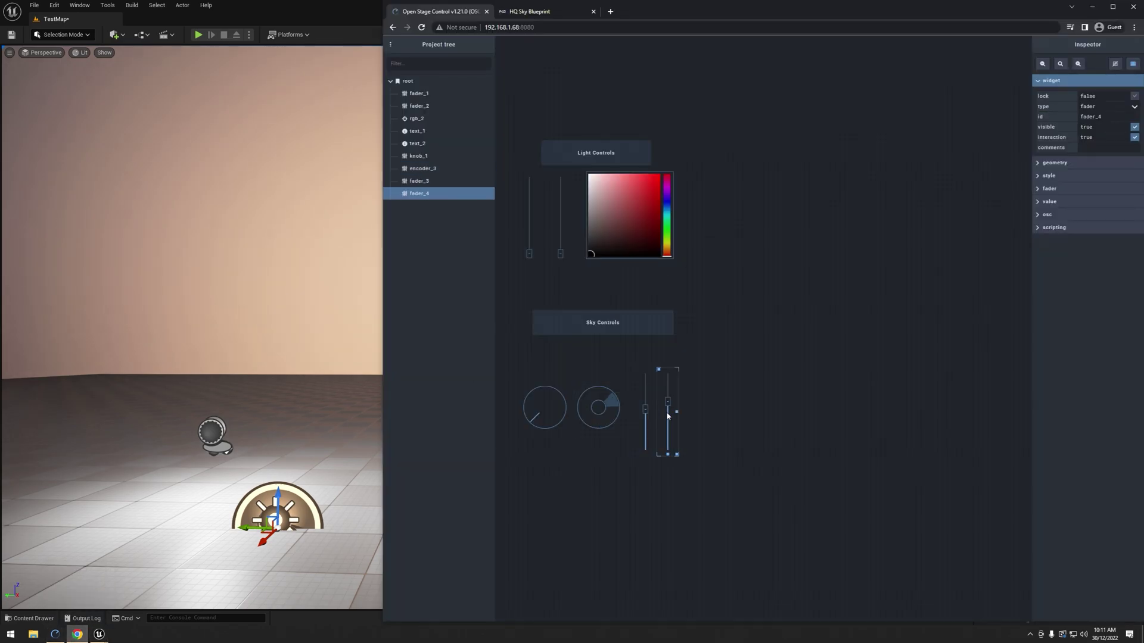
key(alt+Tab)
right_drag(217, 324, 269, 323)
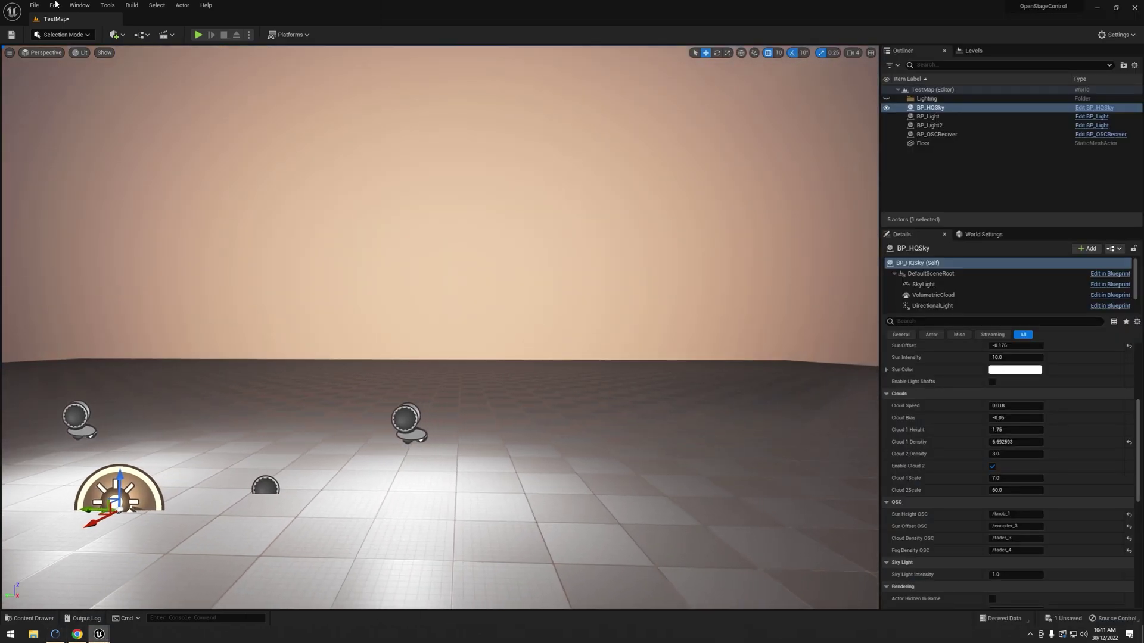
Turn the sun height and sun offset knobs to test daylight and cloud shapes
right_drag(711, 426, 626, 420)
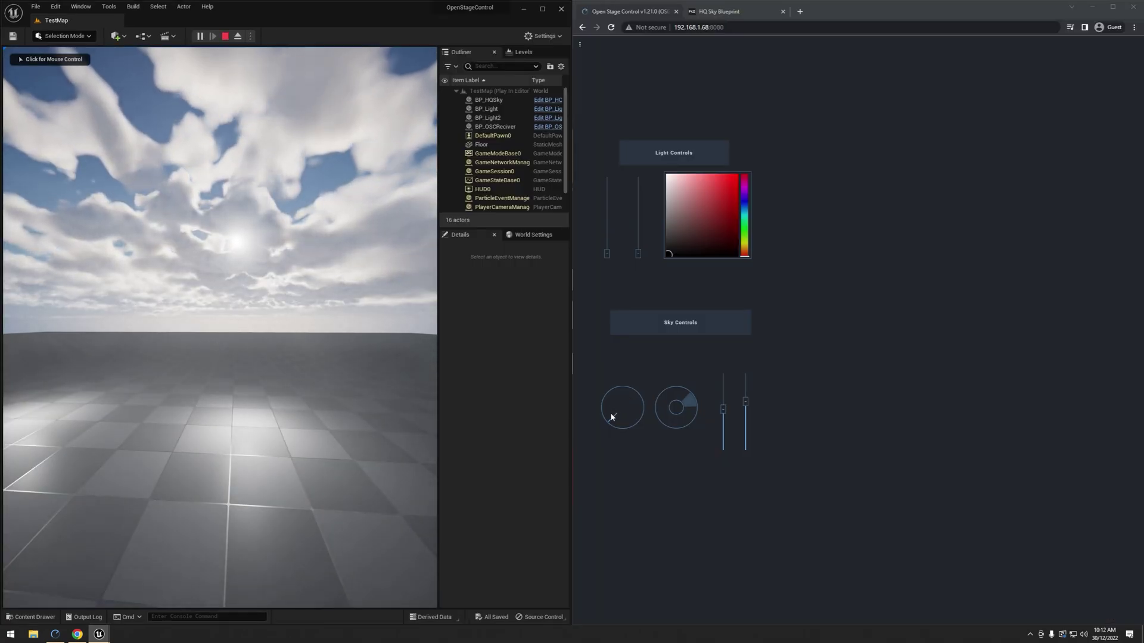
click(611, 411)
mouse_move(610, 410)
mouse_down()
mouse_move(617, 366)
mouse_move(601, 413)
mouse_up()
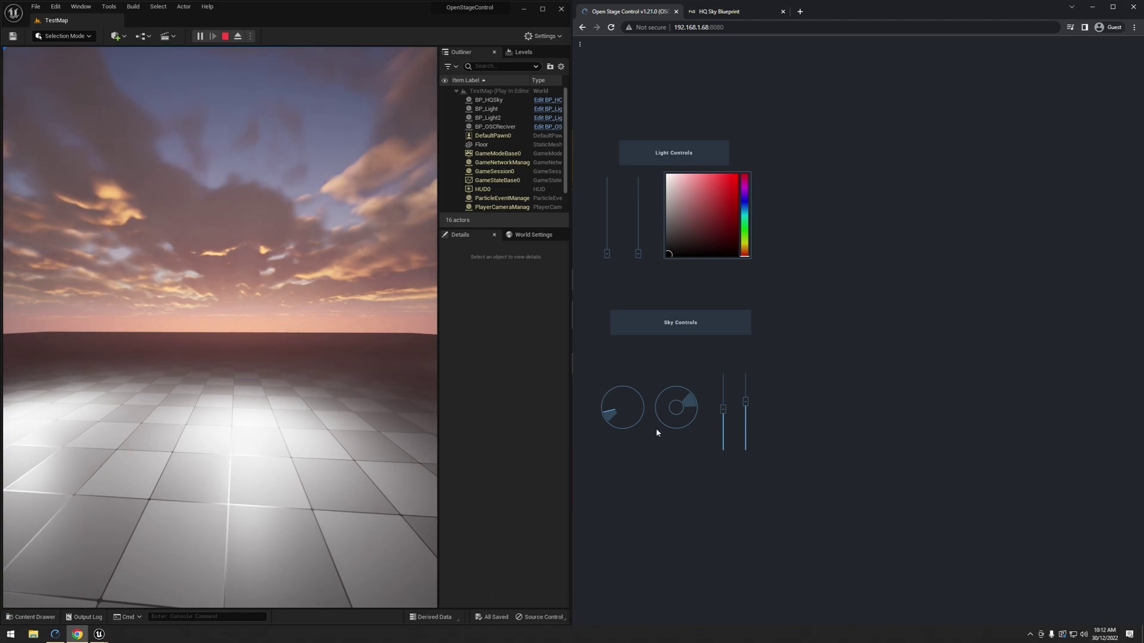
mouse_move(687, 411)
mouse_down()
mouse_move(671, 394)
mouse_move(689, 438)
mouse_move(635, 420)
mouse_move(693, 407)
mouse_move(684, 394)
mouse_up()
drag(613, 405, 606, 411)
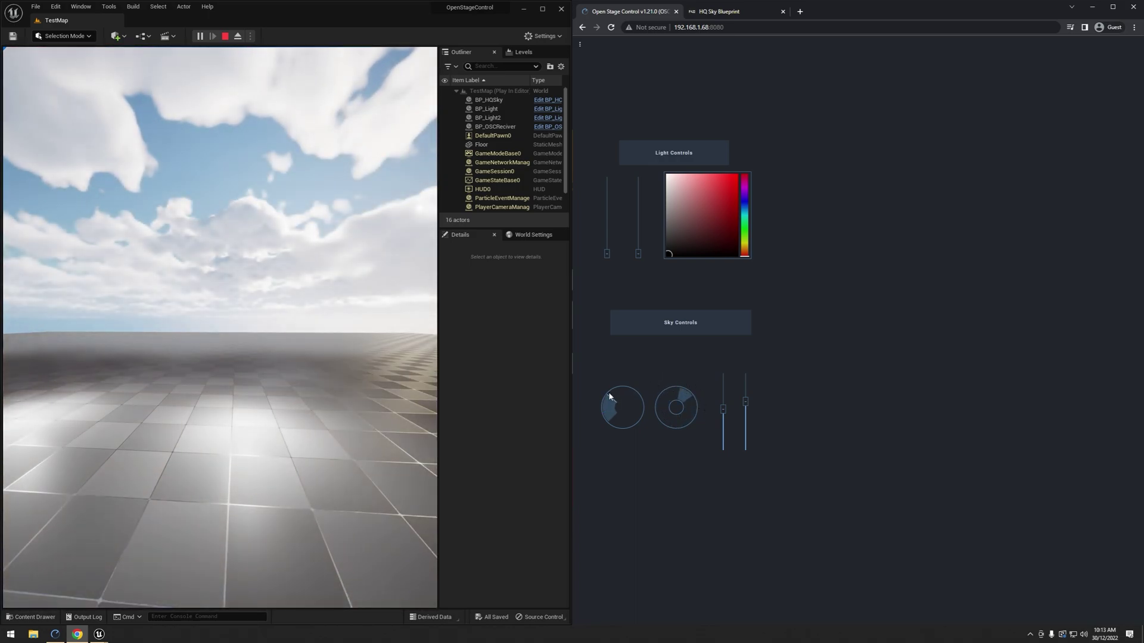
drag(682, 398, 689, 410)
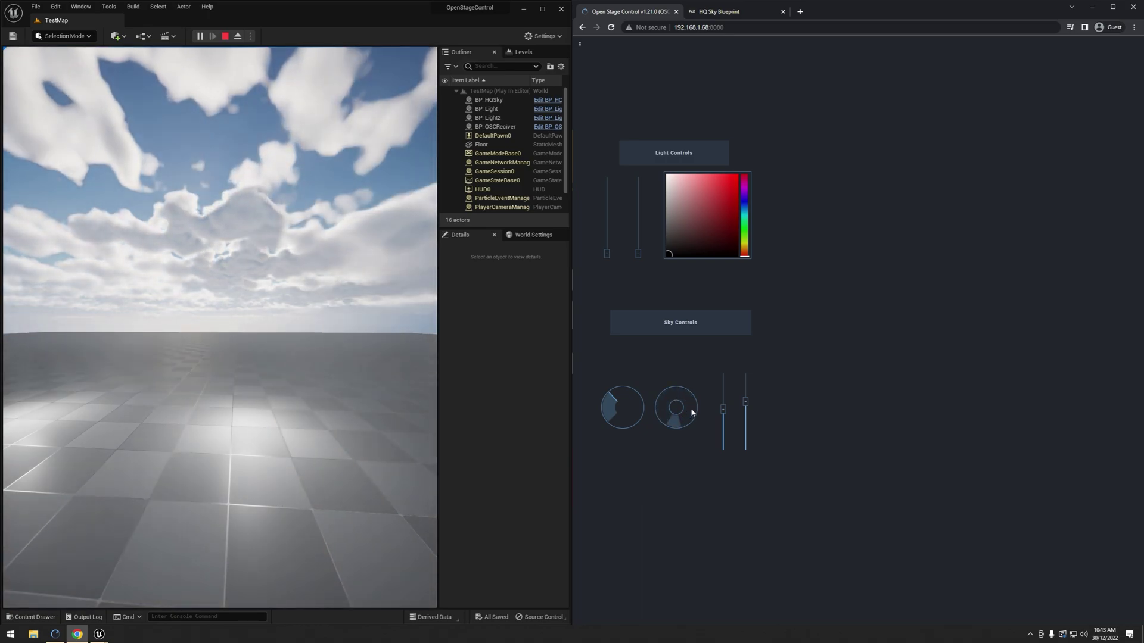
drag(692, 407, 666, 405)
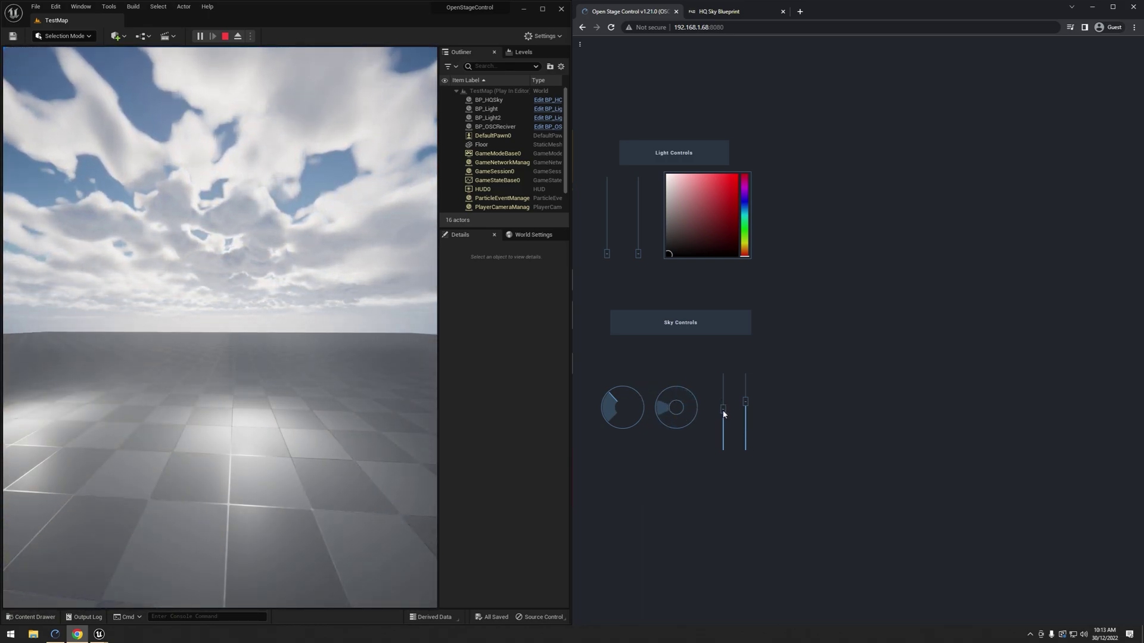
Lower the cloud density and sweep the sun down to a deep red sunset
mouse_move(724, 413)
mouse_down()
mouse_move(722, 453)
mouse_move(724, 359)
mouse_up()
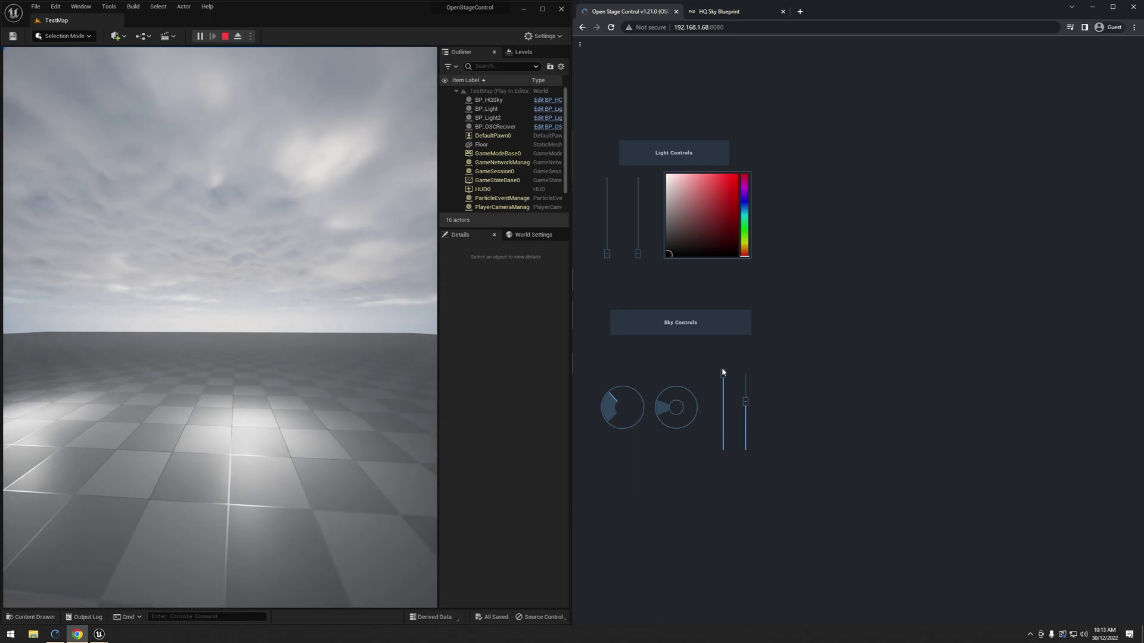
mouse_move(723, 373)
mouse_down()
mouse_move(715, 431)
mouse_move(748, 453)
mouse_move(750, 358)
mouse_up()
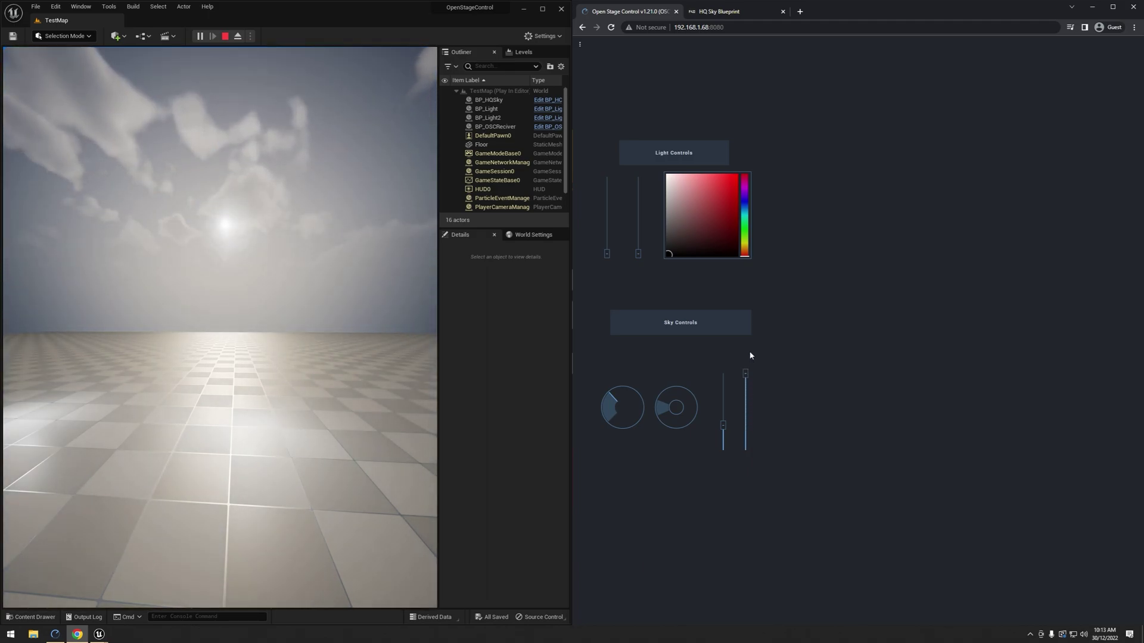
drag(613, 403, 610, 411)
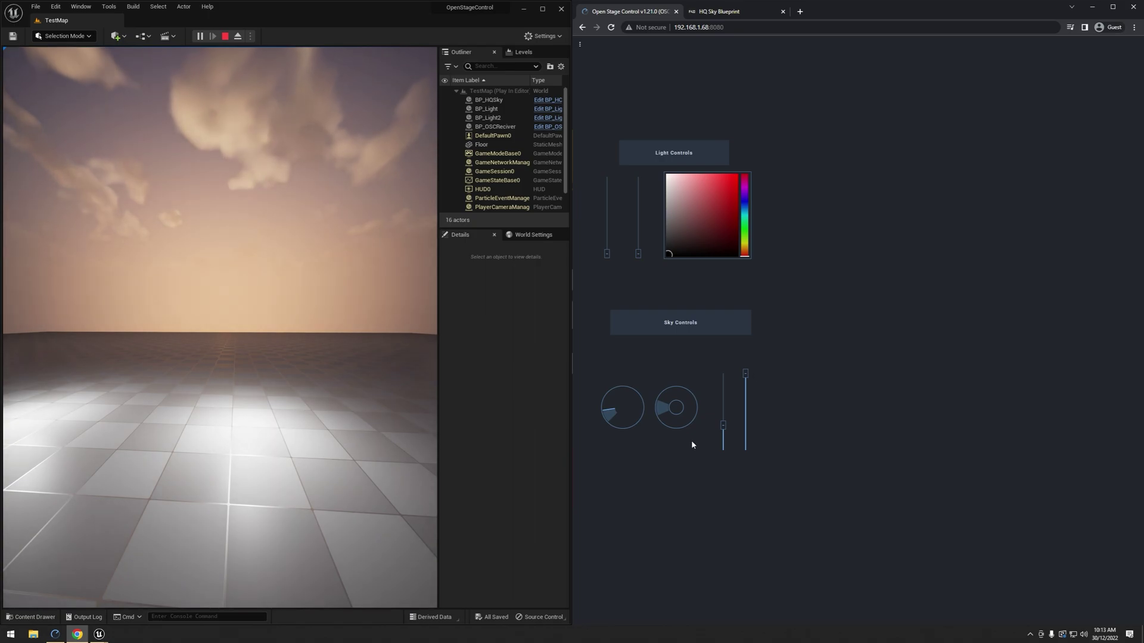
drag(724, 429, 724, 416)
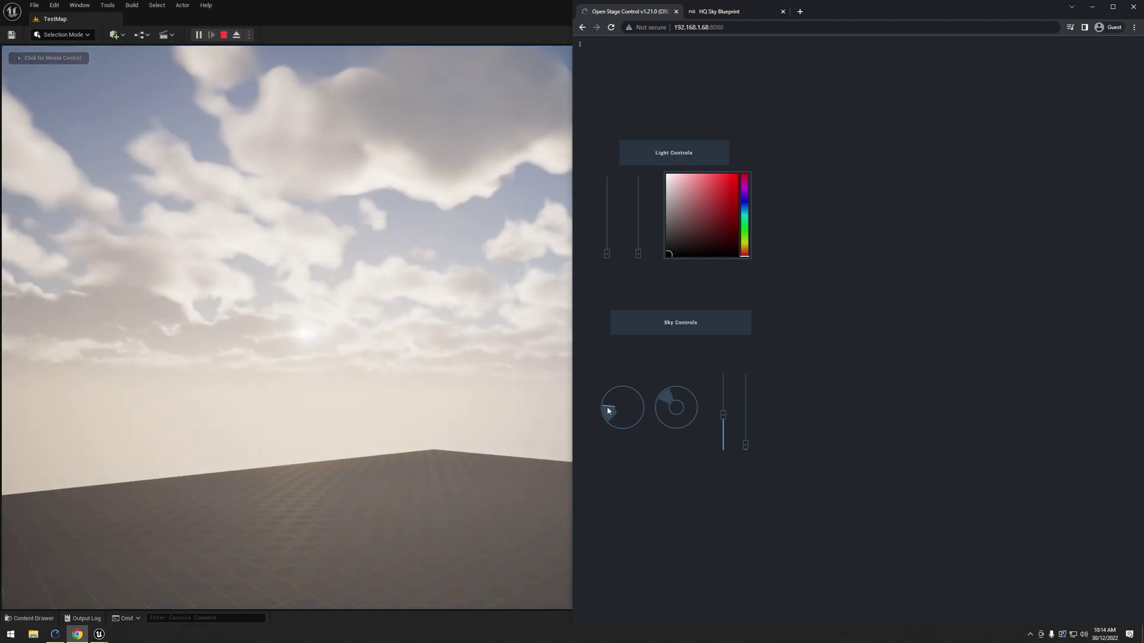
drag(614, 402, 608, 411)
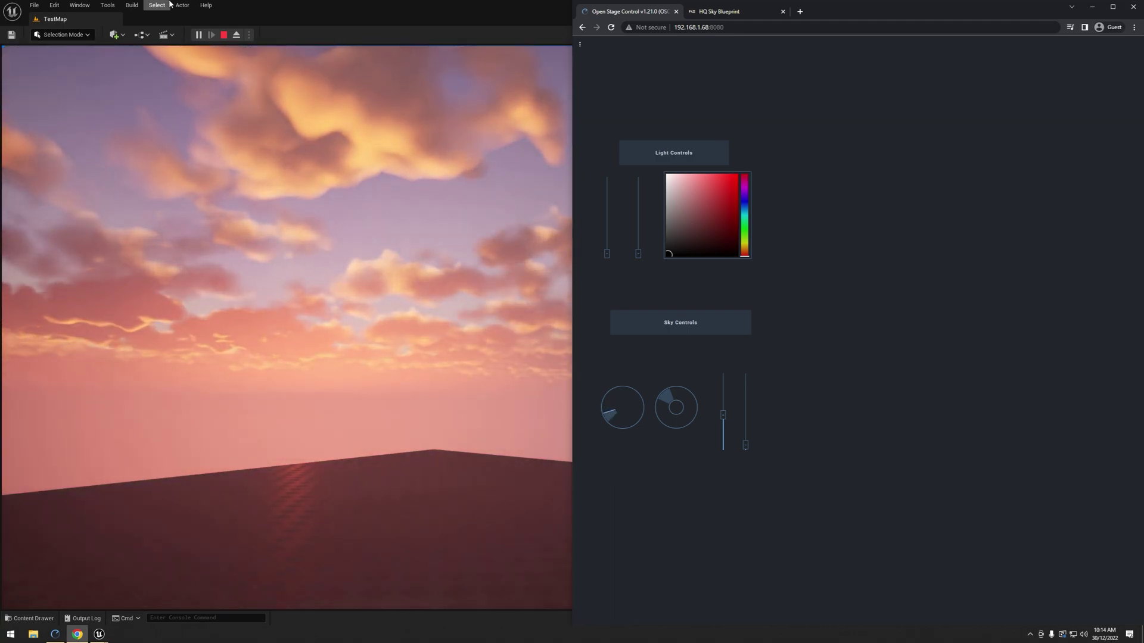
Bring the game view forward and mouse-look across the pink sunset sky, floor and horizon
key(alt+Tab)
click(286, 269)
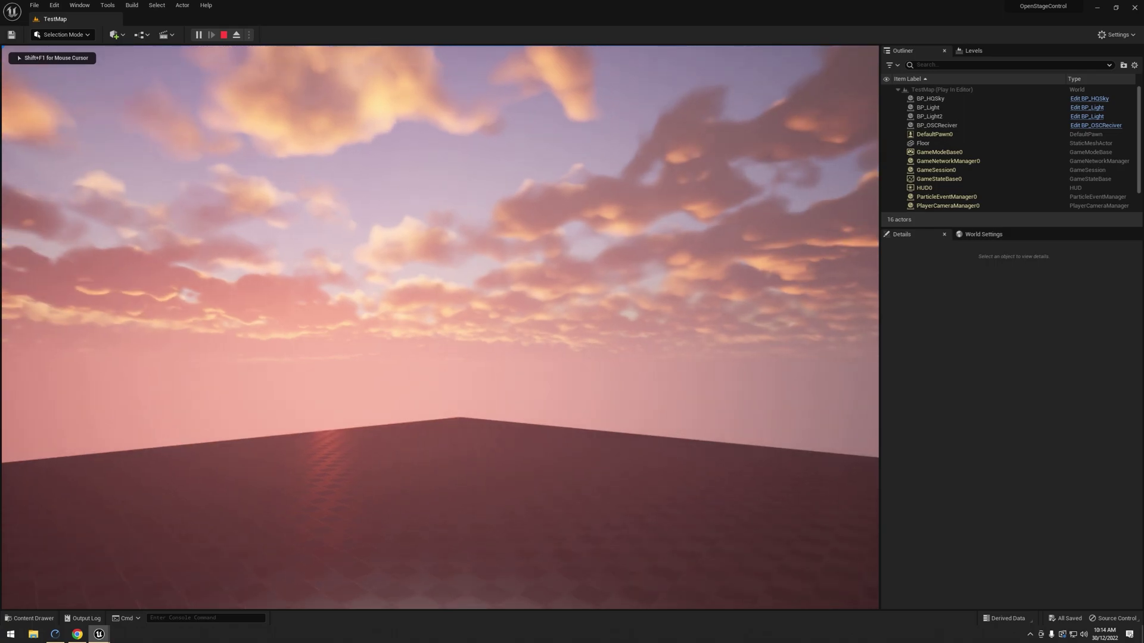
mouse_move(438, 321)
mouse_down()
mouse_move(446, 340)
mouse_move(464, 305)
mouse_up()
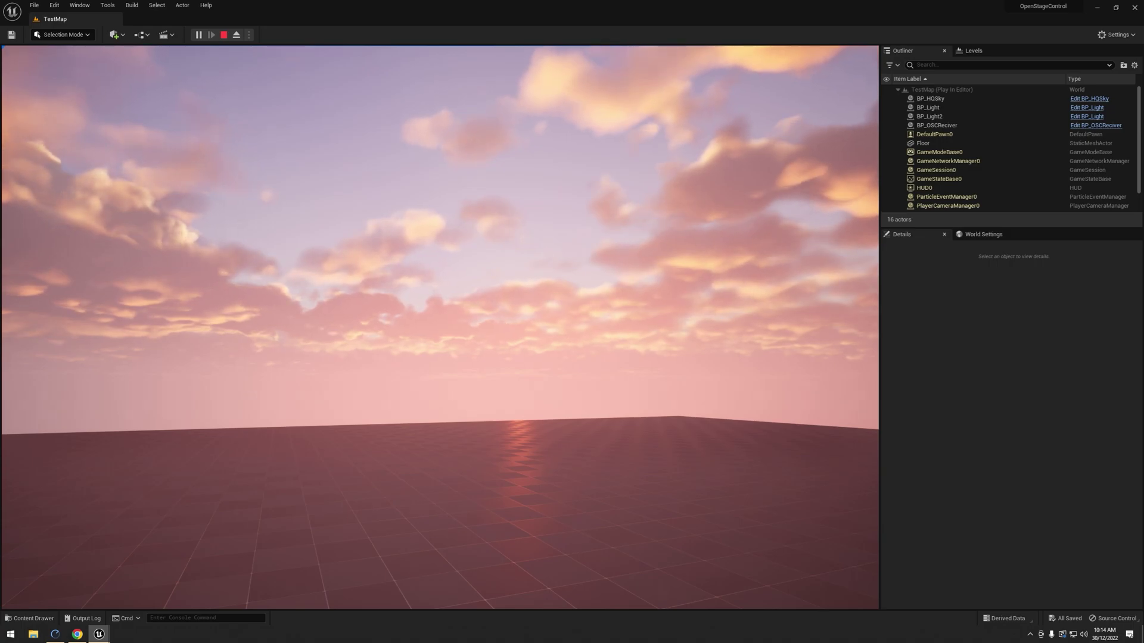
mouse_move(438, 268)
mouse_down()
mouse_move(438, 402)
mouse_move(438, 224)
mouse_up()
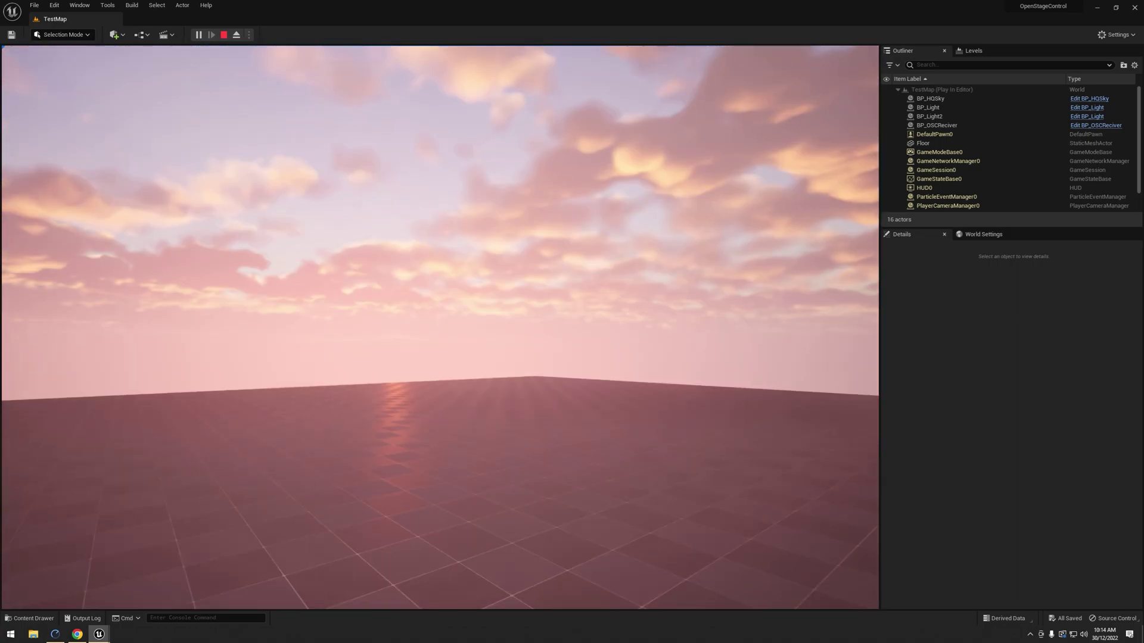
drag(438, 268, 402, 287)
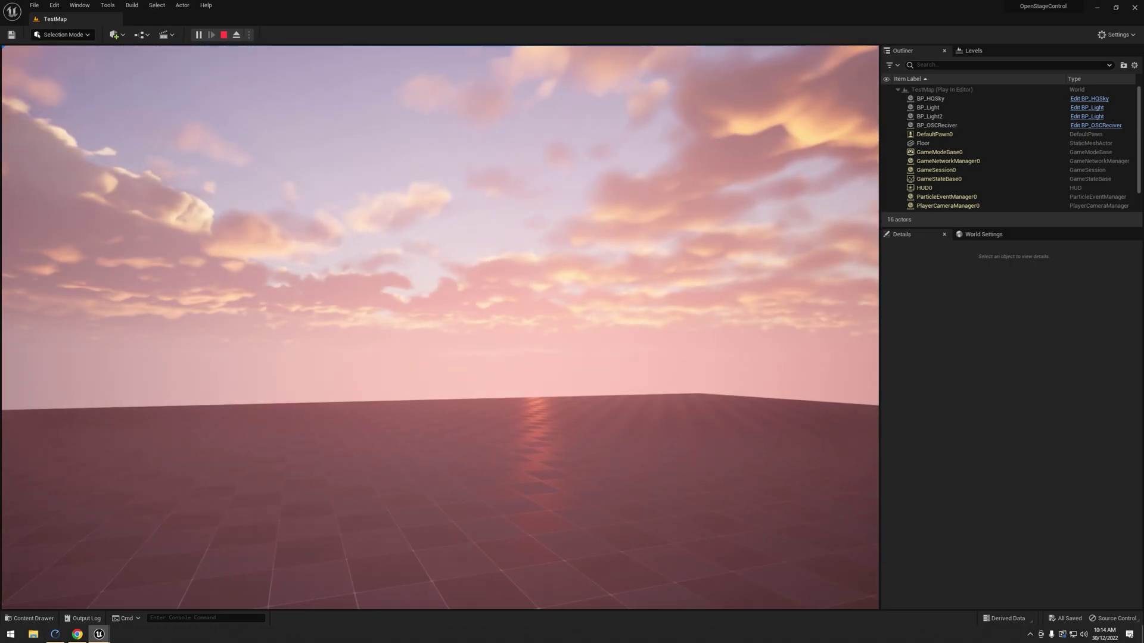